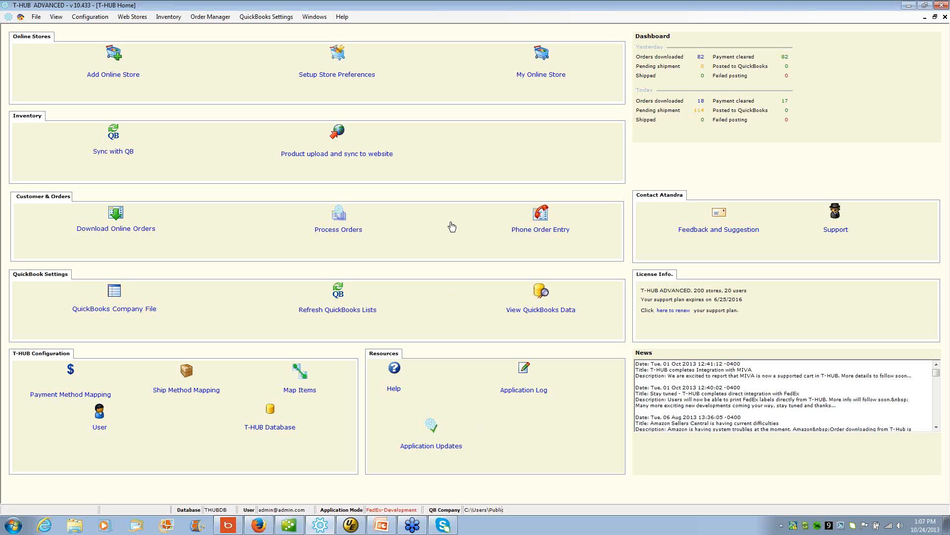
# Open the store preferences for Big Commerce Atandra-DOM and display its FedEx-Online shipping settings
pyautogui.click(341, 76)
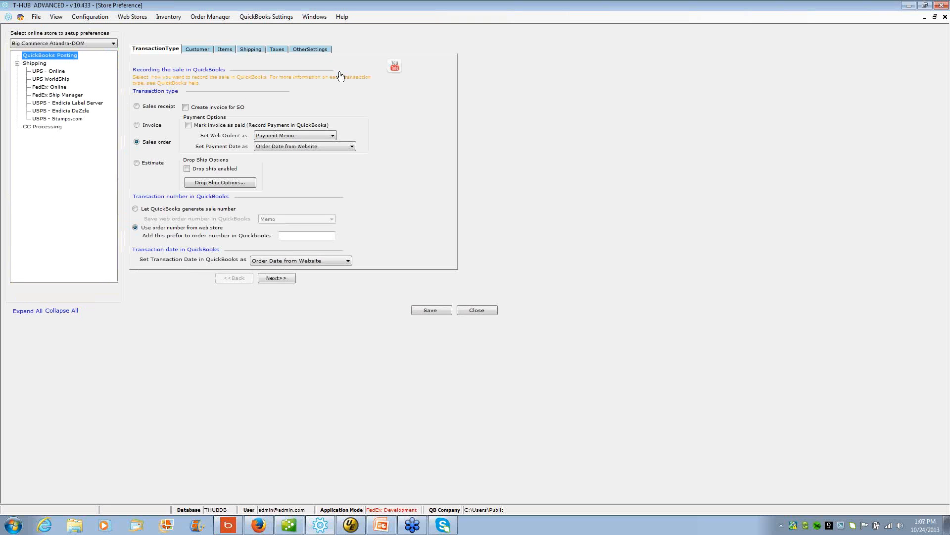
pyautogui.click(105, 44)
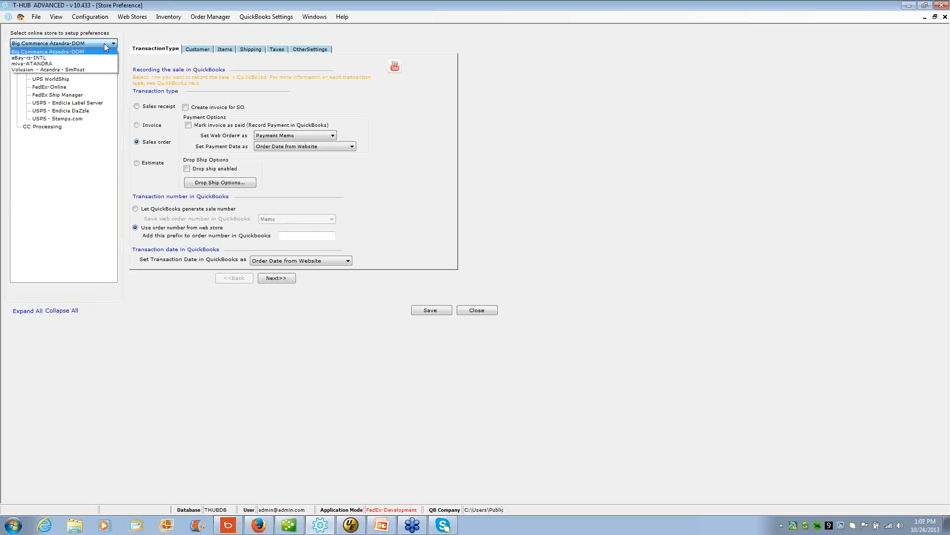
pyautogui.click(104, 43)
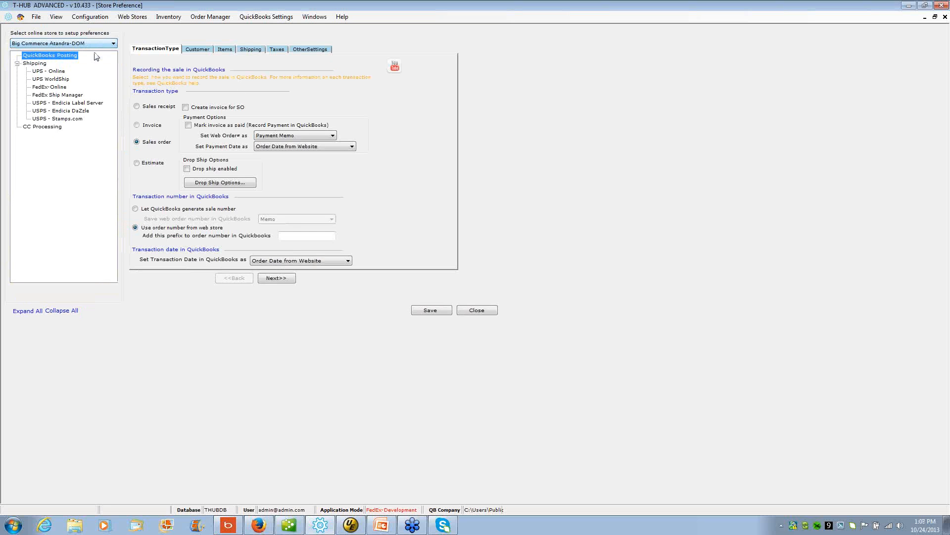
pyautogui.click(42, 65)
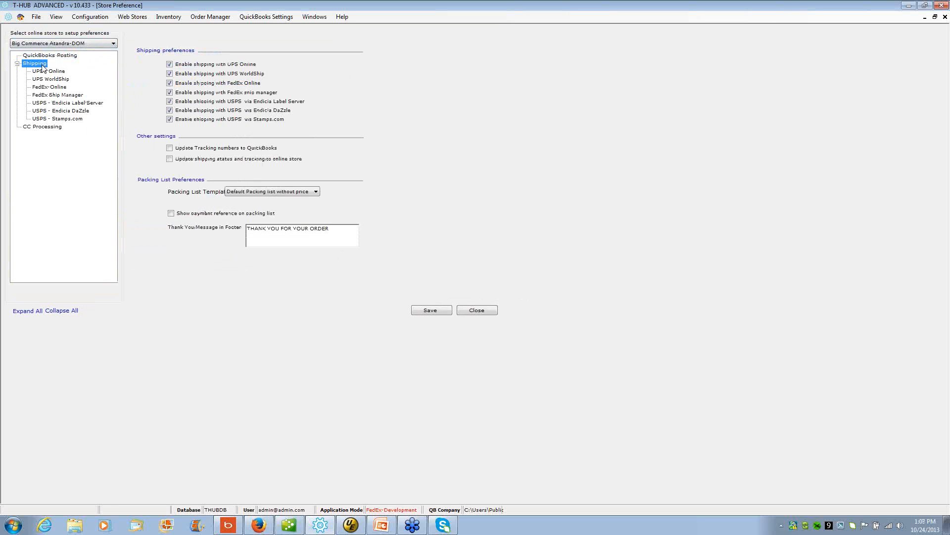
pyautogui.click(182, 85)
pyautogui.click(188, 86)
pyautogui.click(53, 87)
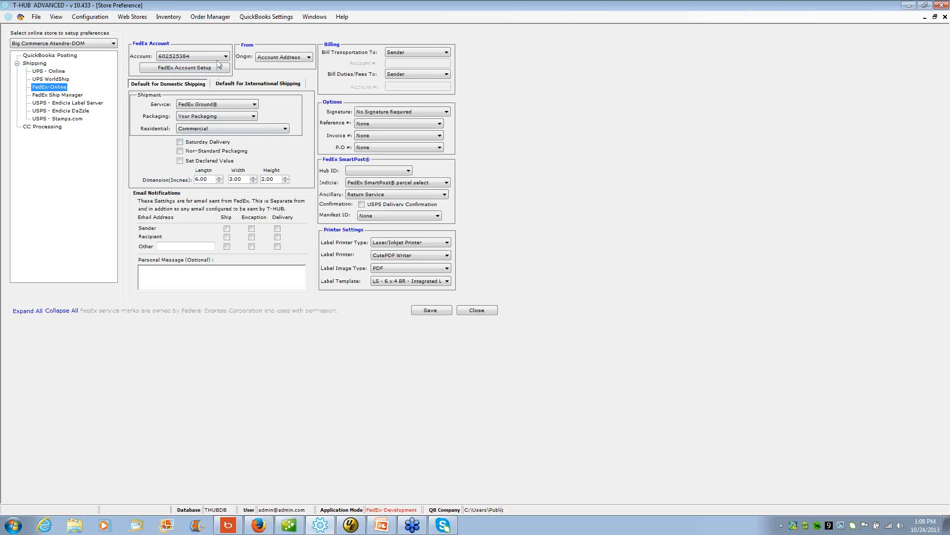
# View the FedEx account registration wizard up to its account information form, then cancel and close the account list
pyautogui.click(207, 72)
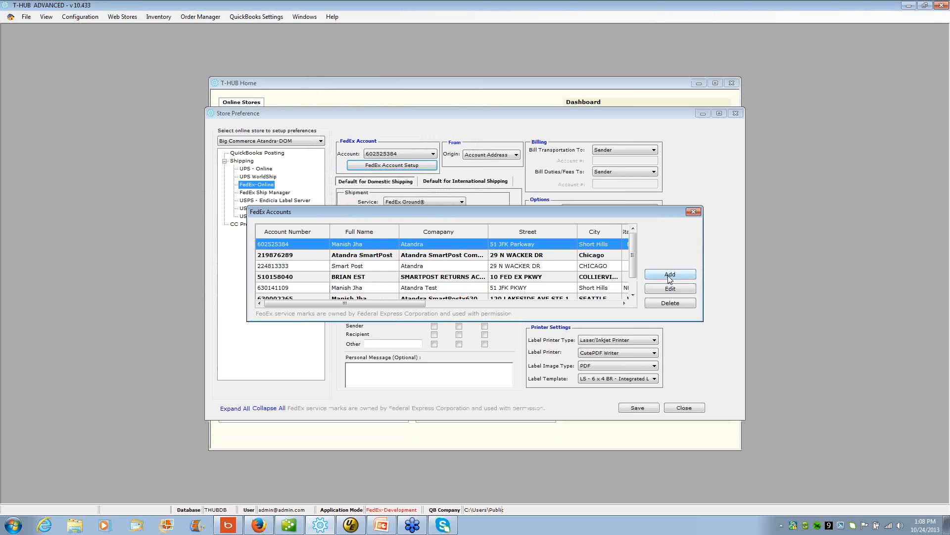
pyautogui.click(670, 277)
pyautogui.moveTo(431, 103); pyautogui.dragTo(368, 109)
pyautogui.click(502, 420)
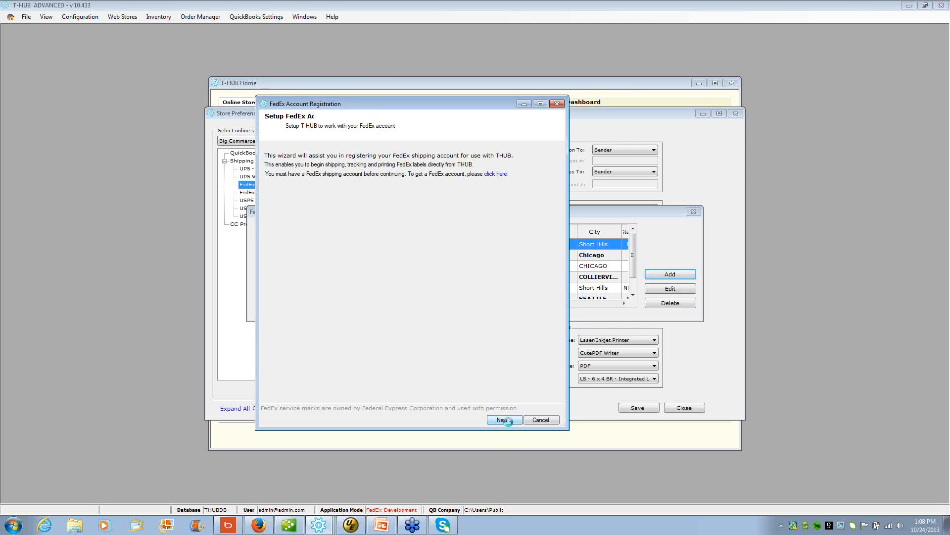
pyautogui.click(401, 173)
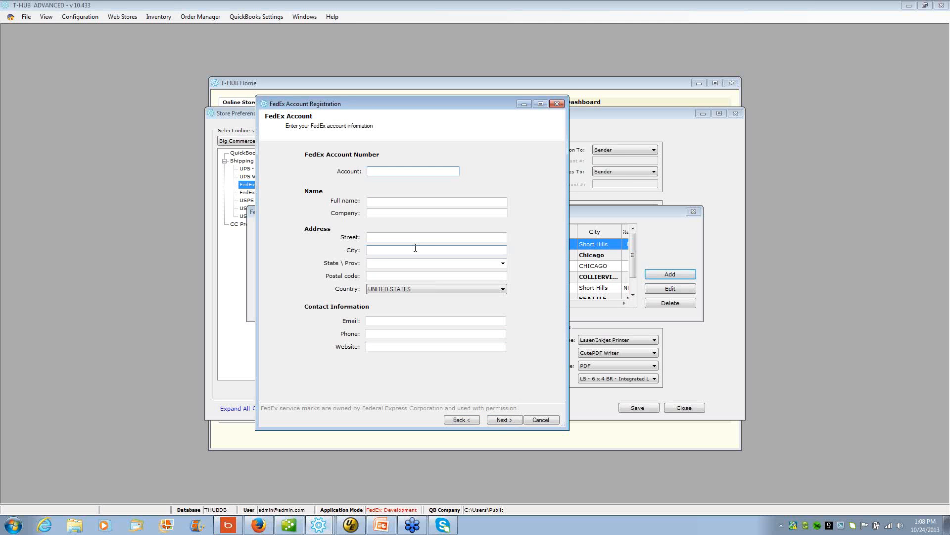
pyautogui.click(541, 420)
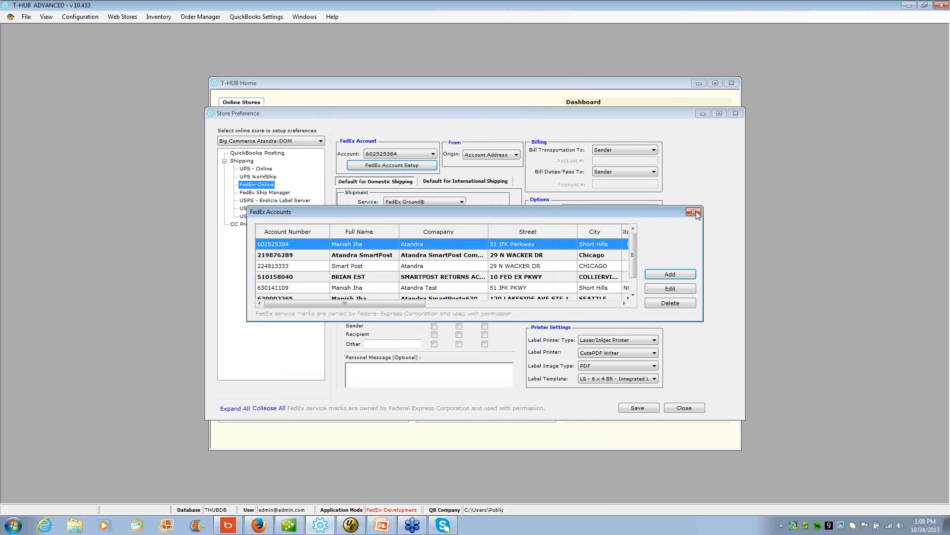
pyautogui.click(693, 212)
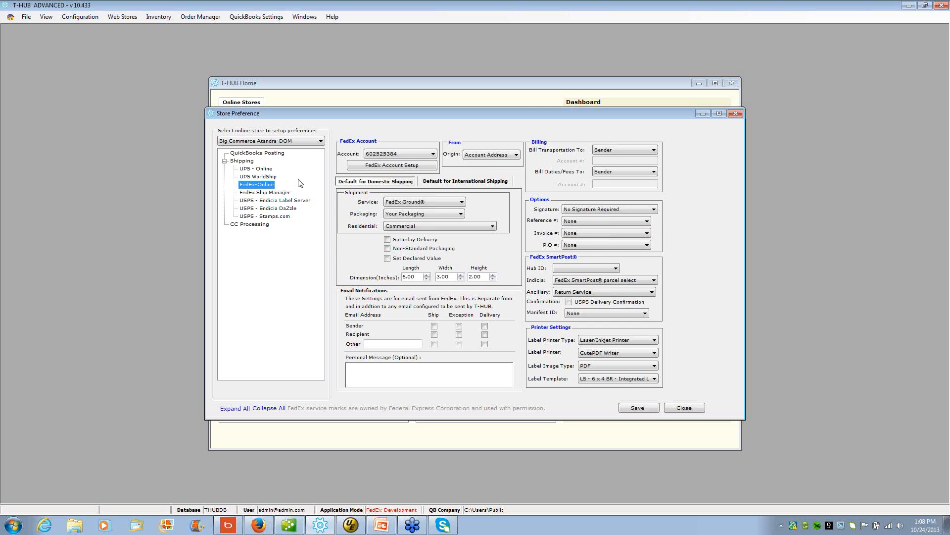
# Review the selectable FedEx accounts, origin addresses, and the packaging and residential options for domestic shipping
pyautogui.click(432, 154)
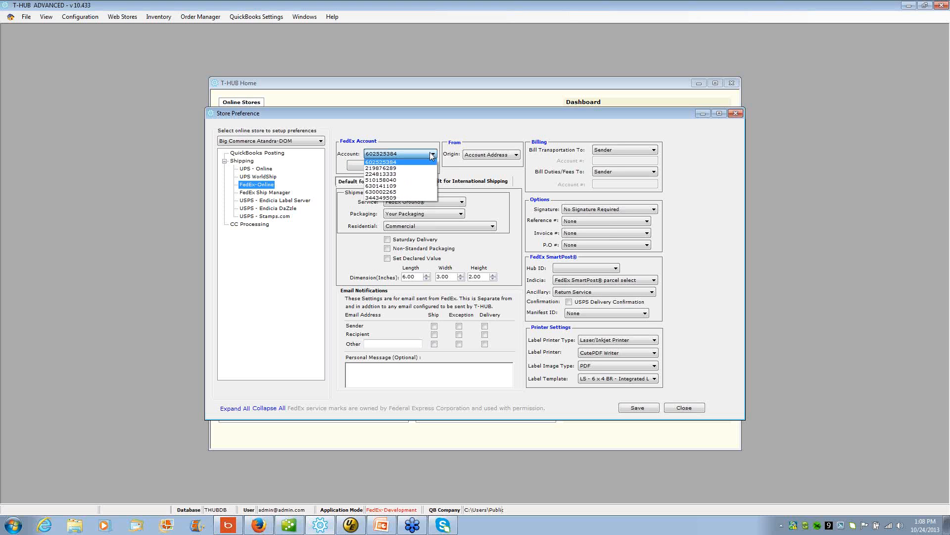
pyautogui.click(432, 156)
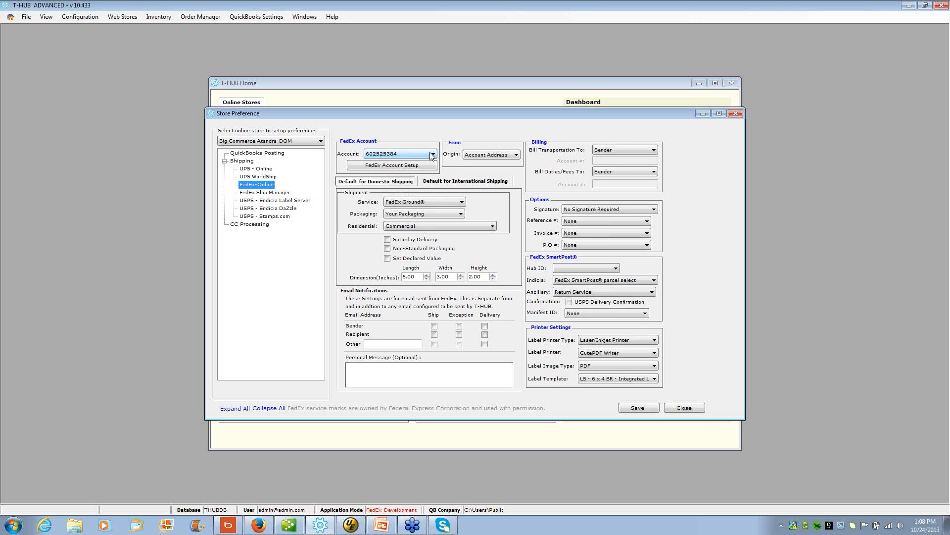
pyautogui.click(432, 154)
pyautogui.click(432, 154)
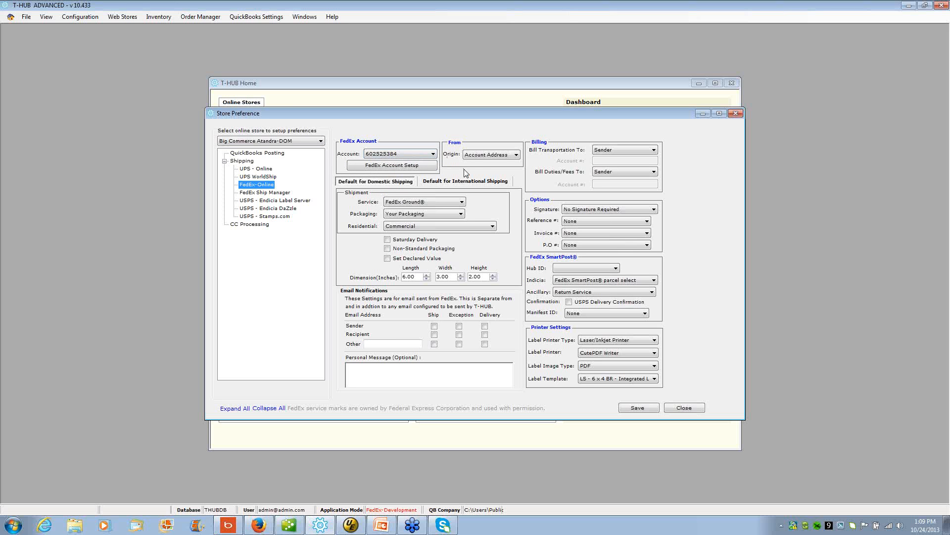
pyautogui.click(495, 155)
pyautogui.click(500, 156)
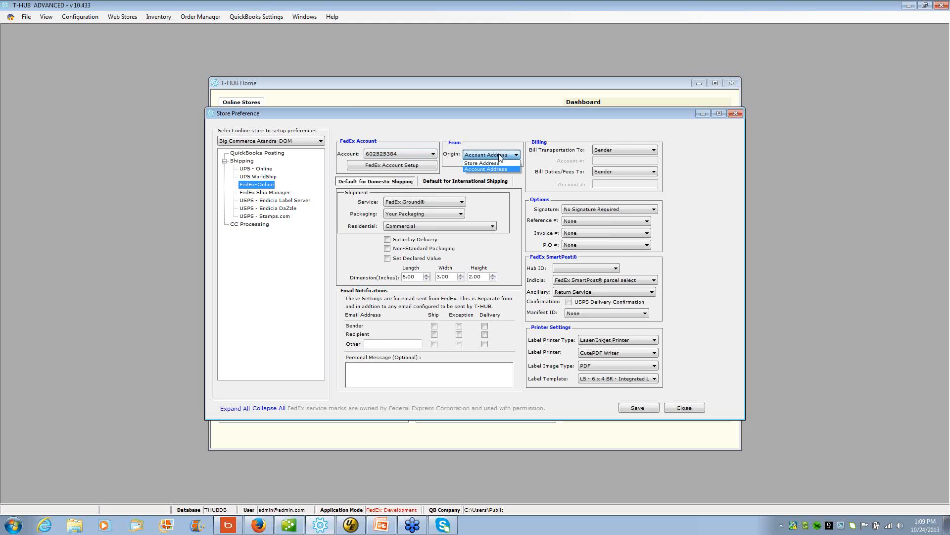
pyautogui.click(500, 157)
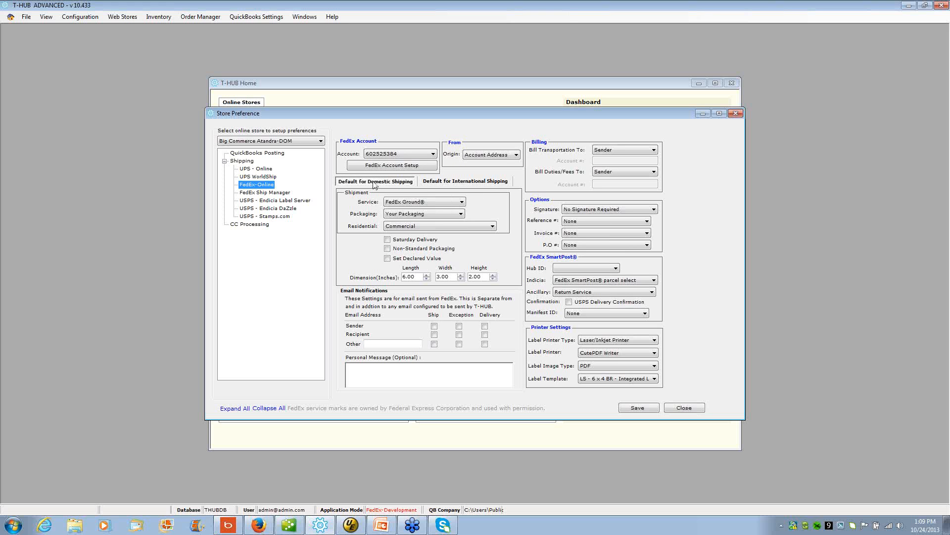
pyautogui.click(421, 214)
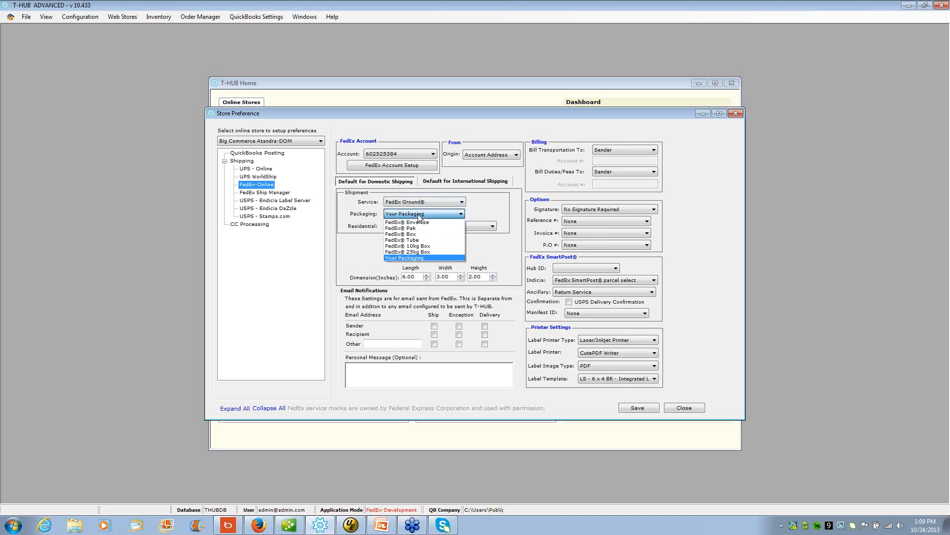
pyautogui.click(418, 214)
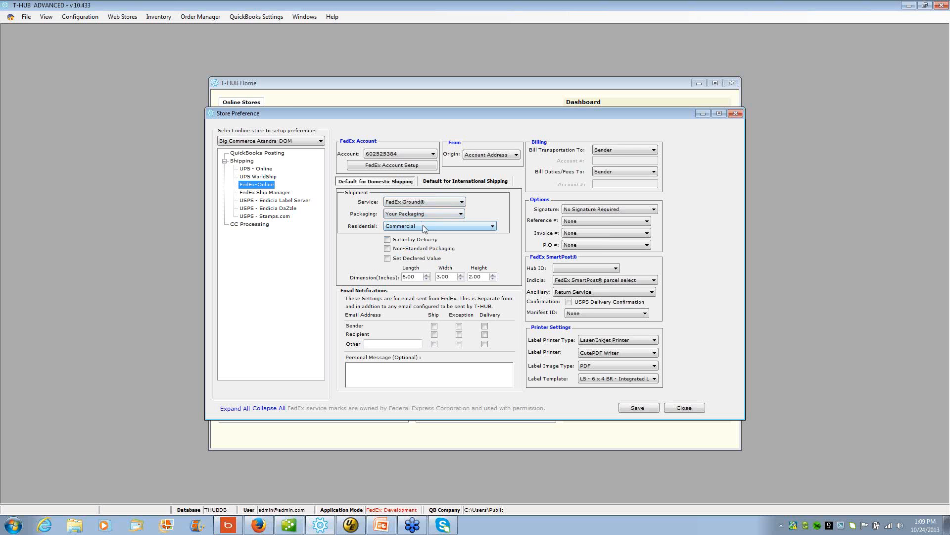
pyautogui.click(425, 227)
pyautogui.click(424, 226)
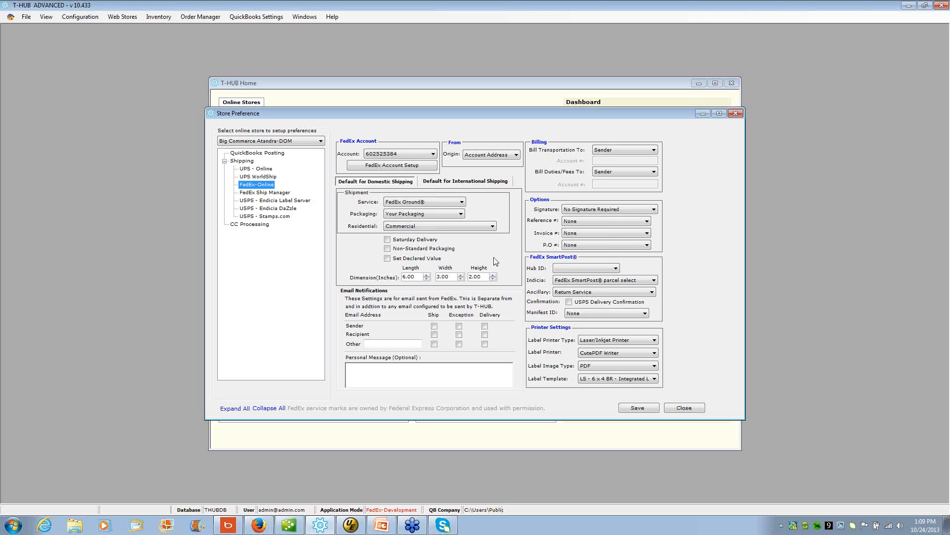
# Set the FedEx Reference # option to Order Number and check the choices for who is billed for transportation
pyautogui.click(610, 220)
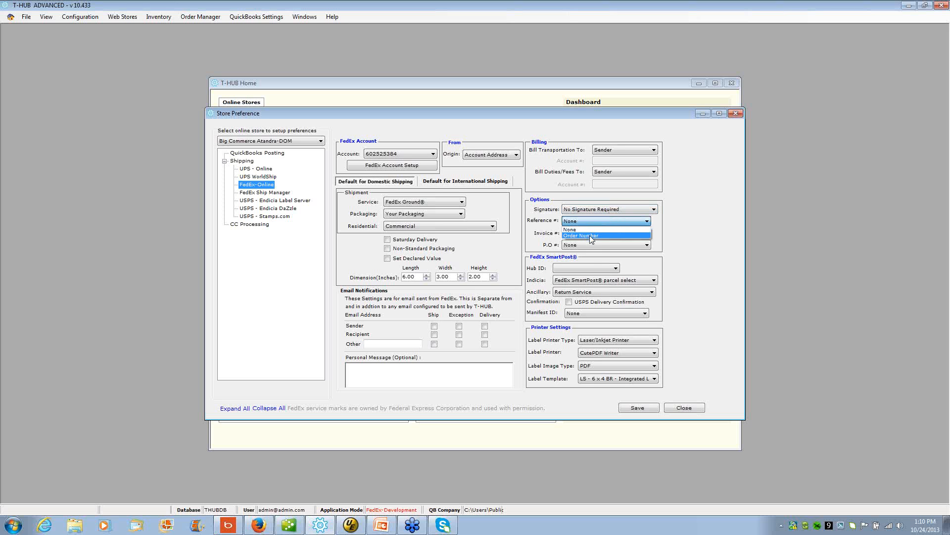
pyautogui.click(590, 236)
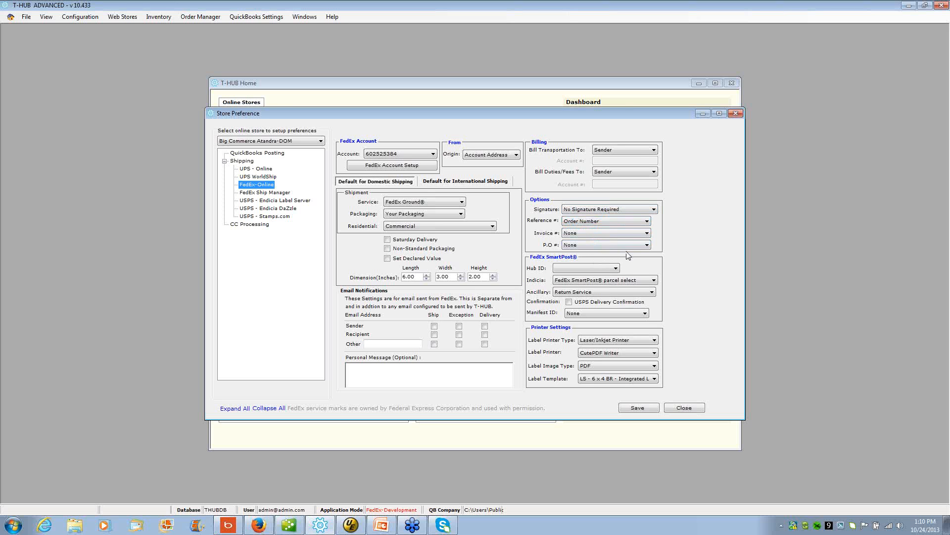
pyautogui.click(625, 150)
pyautogui.click(625, 150)
# Review the SmartPost hub choices, the available label templates and the default settings for international shipping
pyautogui.click(578, 271)
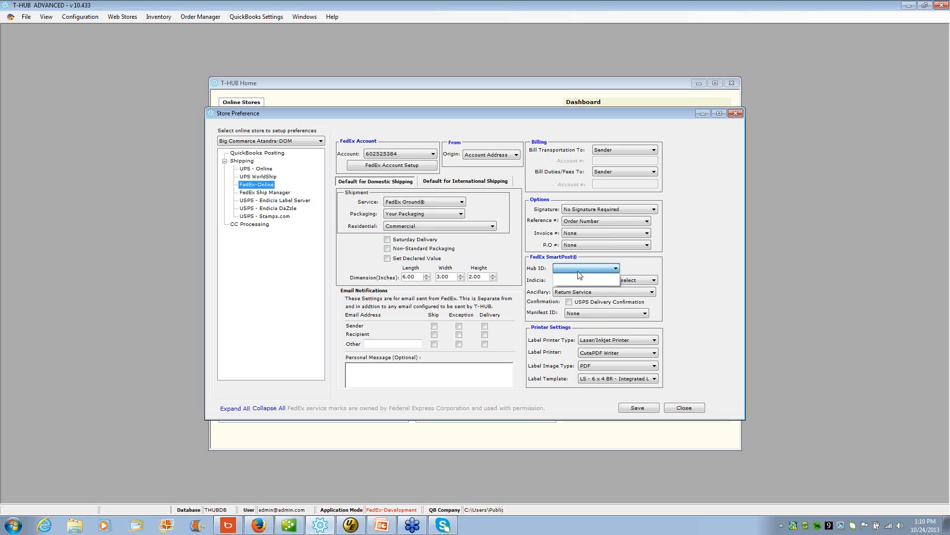
pyautogui.click(578, 271)
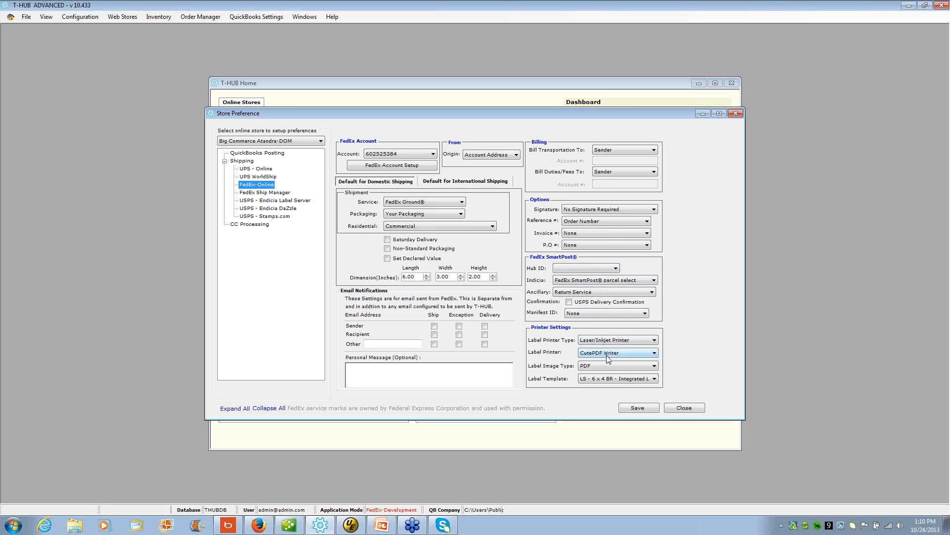
pyautogui.click(614, 381)
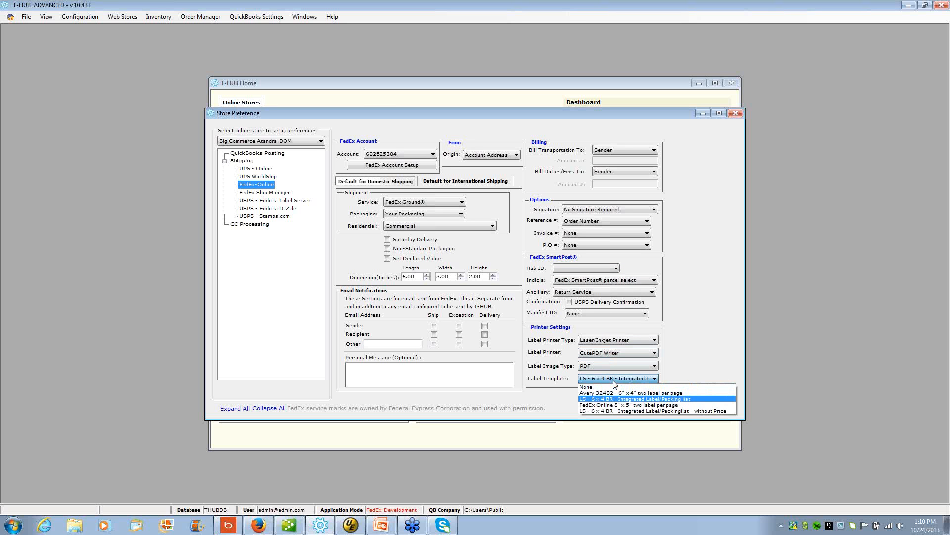
pyautogui.click(613, 381)
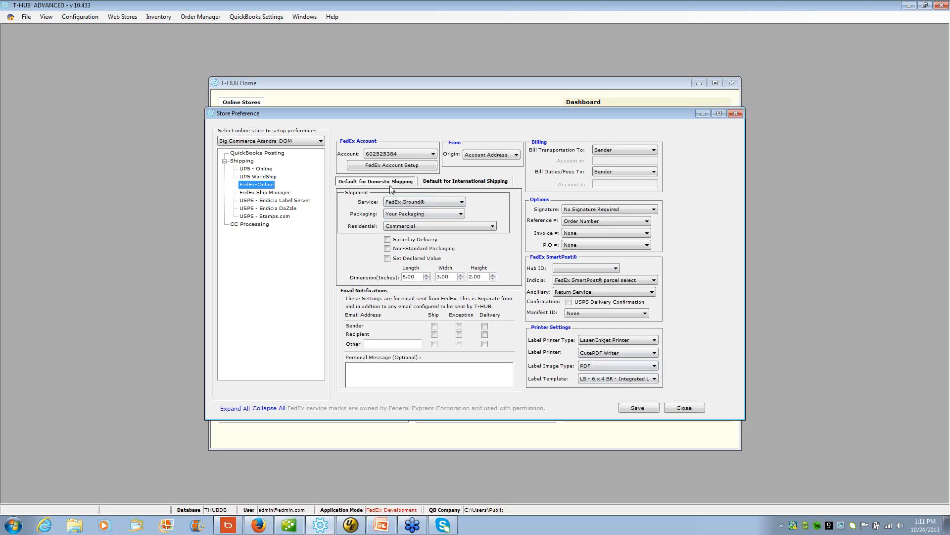
pyautogui.click(465, 183)
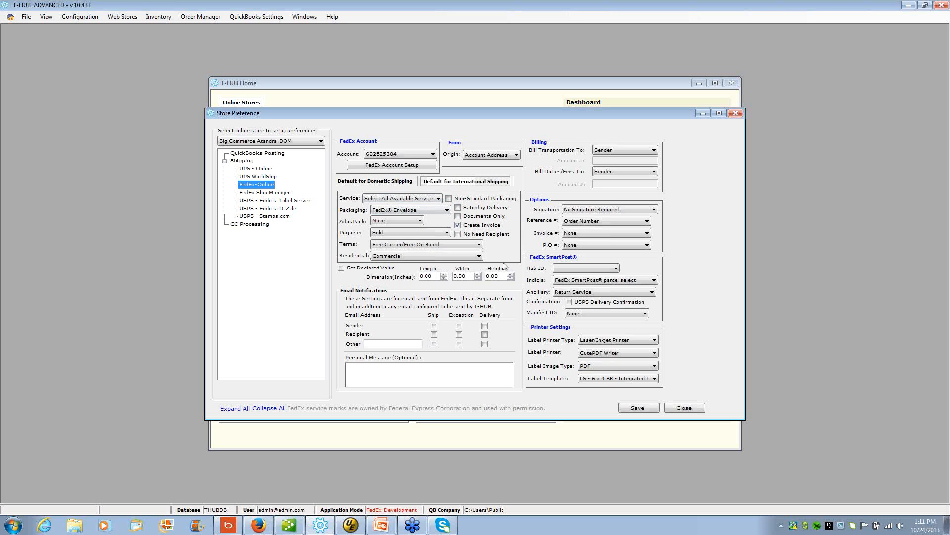
# Close the store preferences and open the first miva-ATANDRA order for shipping with FedEx
pyautogui.click(682, 408)
pyautogui.click(468, 302)
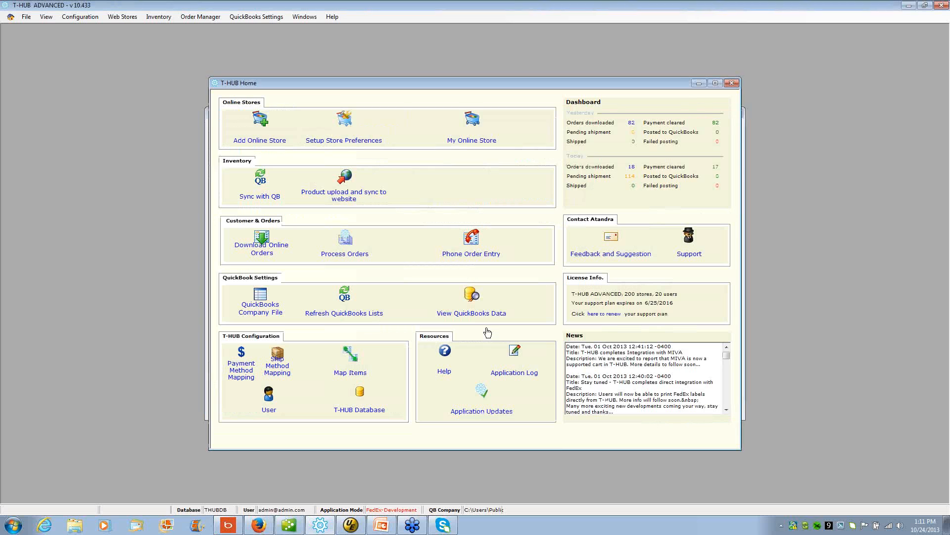
pyautogui.click(345, 250)
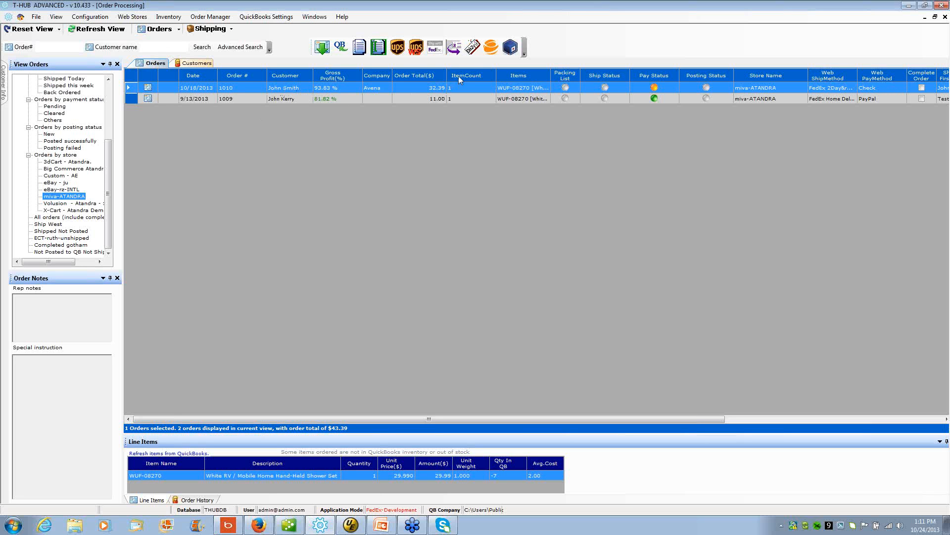
pyautogui.click(435, 48)
pyautogui.moveTo(418, 75); pyautogui.dragTo(374, 56)
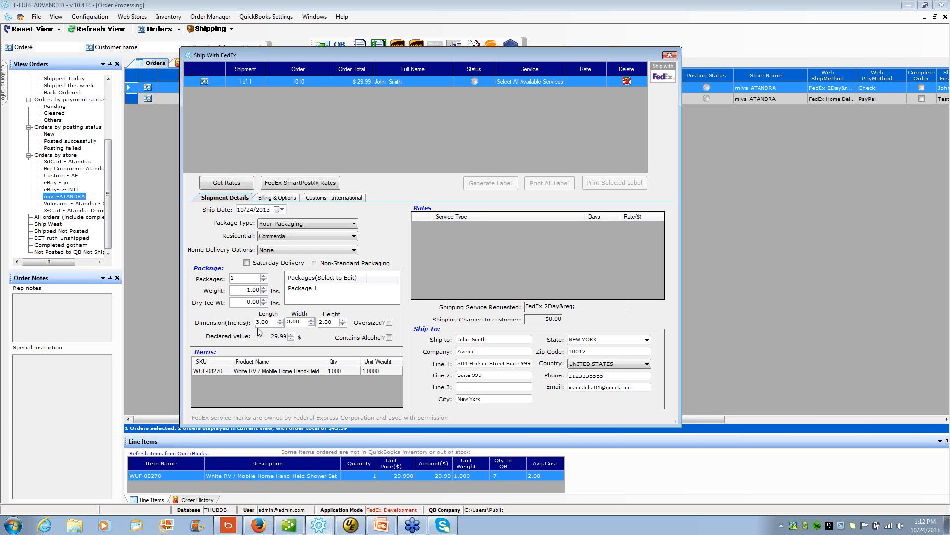
# Review the order's package dimensions, package type choices and ship date calendar in the shipment details
pyautogui.click(274, 324)
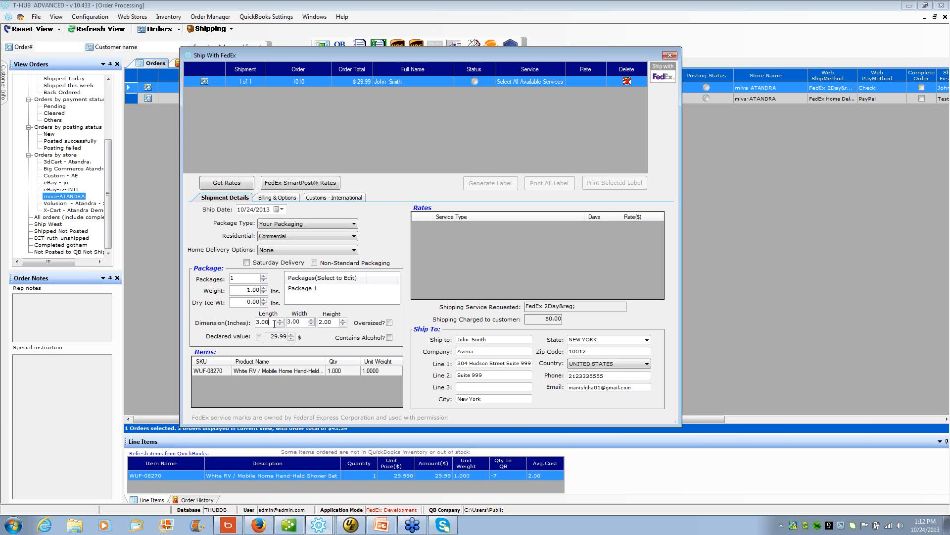
pyautogui.click(294, 225)
pyautogui.click(293, 225)
pyautogui.click(281, 210)
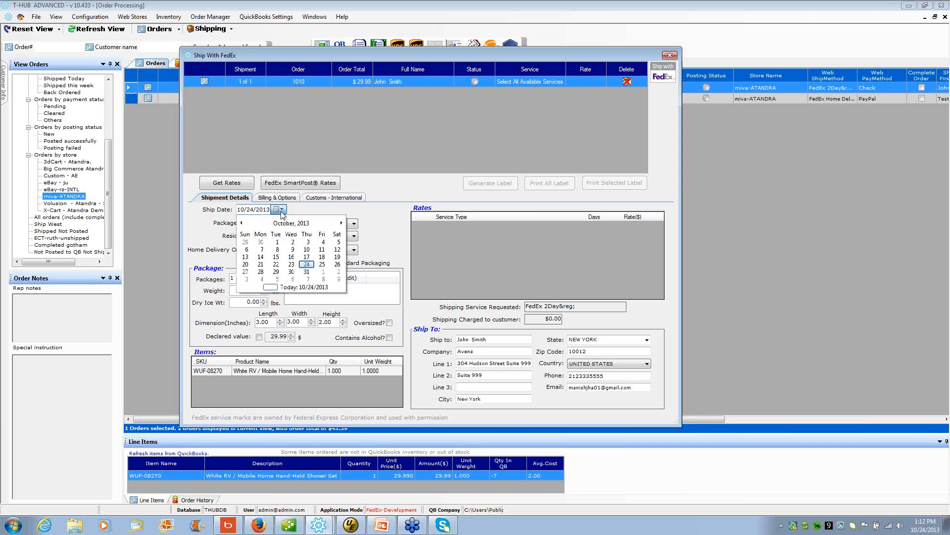
pyautogui.click(282, 209)
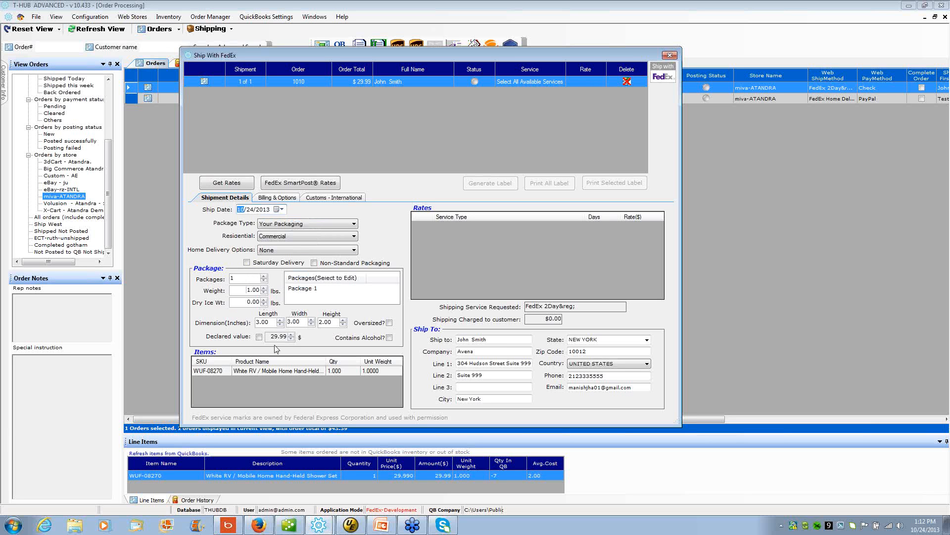
# Get the shipment's rates, choose FedEx Ground, and generate its label with a print preview
pyautogui.click(224, 183)
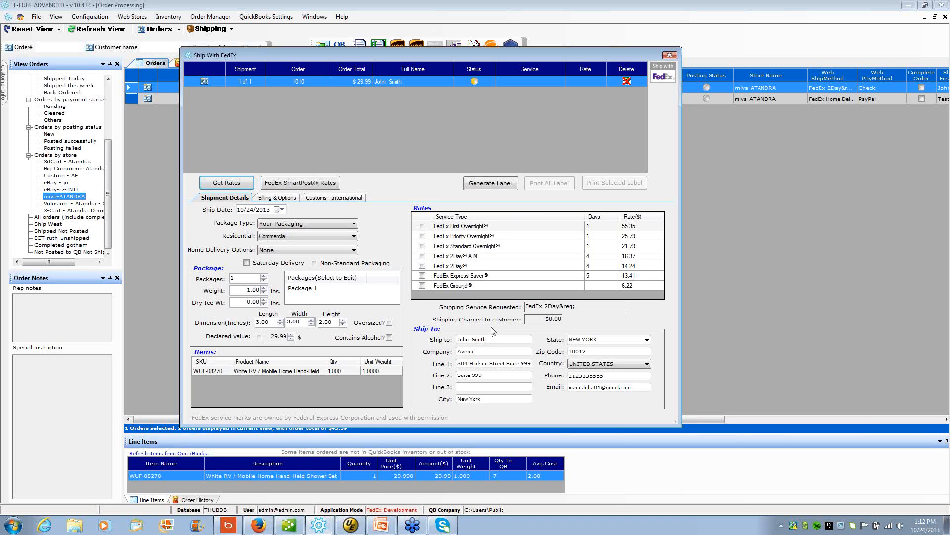
pyautogui.click(422, 285)
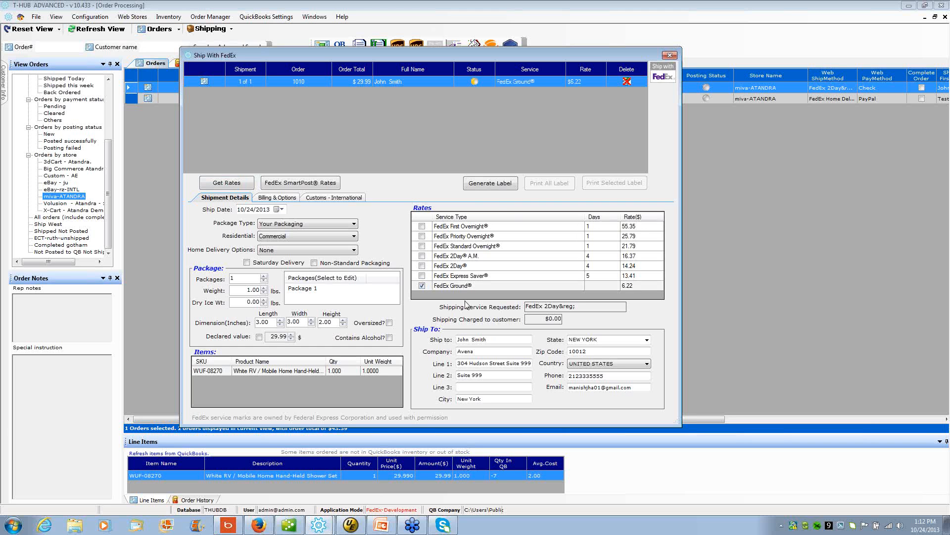
pyautogui.click(487, 184)
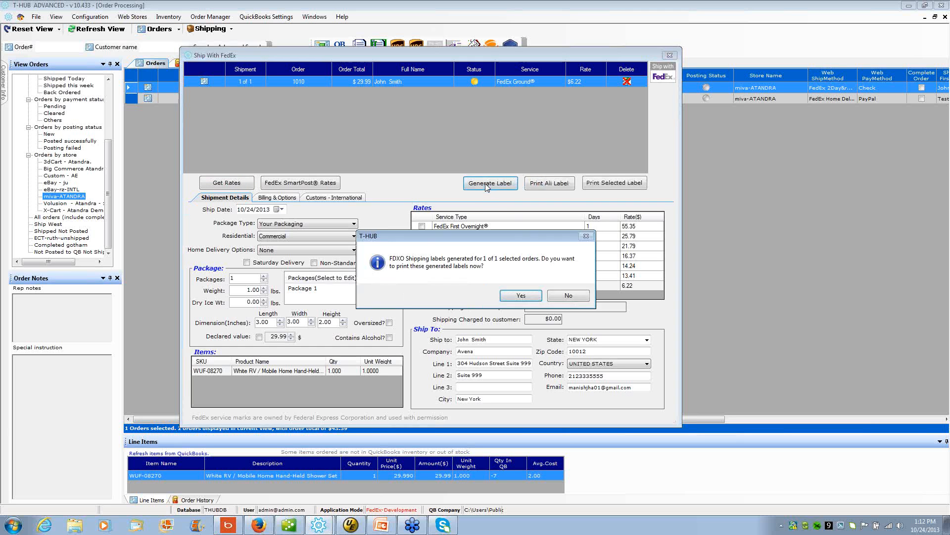
pyautogui.click(517, 300)
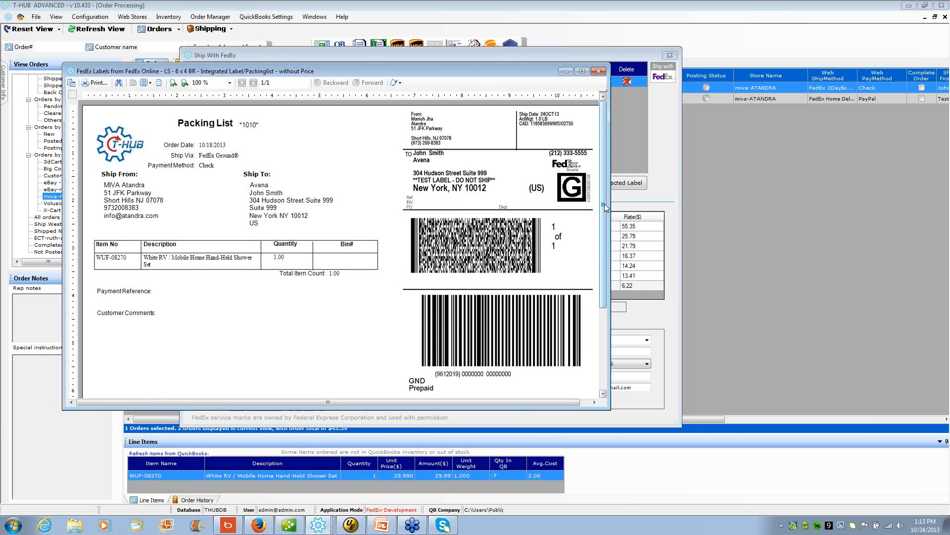
# Review the integrated packing list and FedEx label in the print preview, and return to the order list
pyautogui.scroll(-5, 607, 208)
pyautogui.scroll(5, 607, 210)
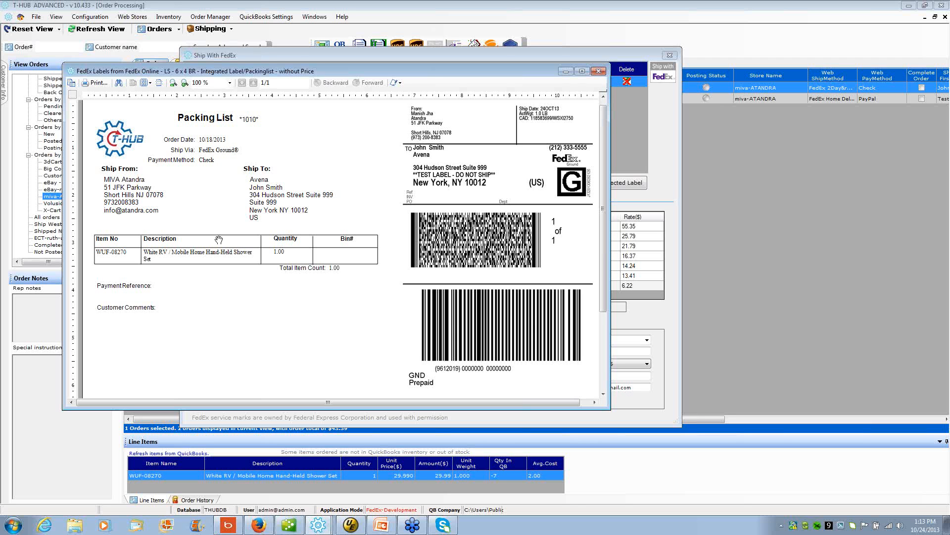
pyautogui.click(598, 71)
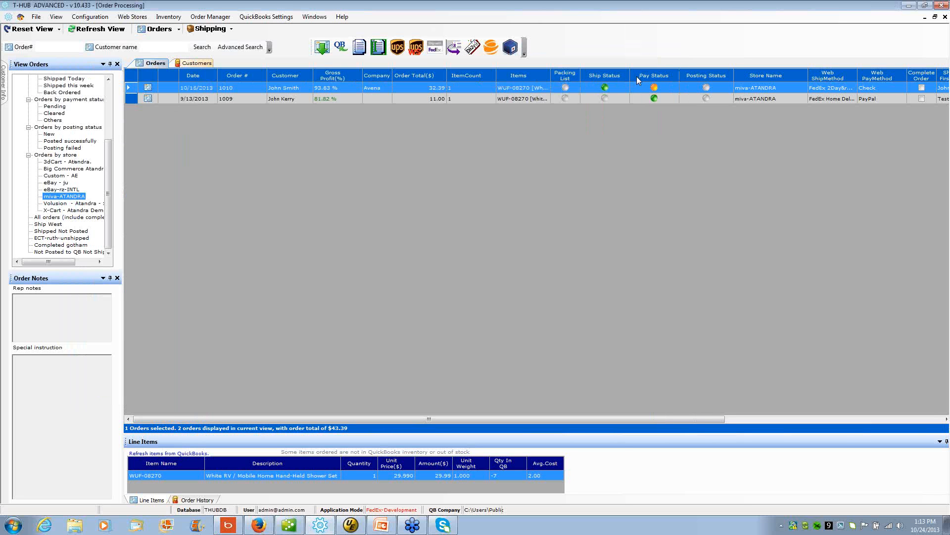
# Open the shipped miva-ATANDRA order's details, examine its FedEx tracking number, and leave the order without saving
pyautogui.doubleClick(420, 88)
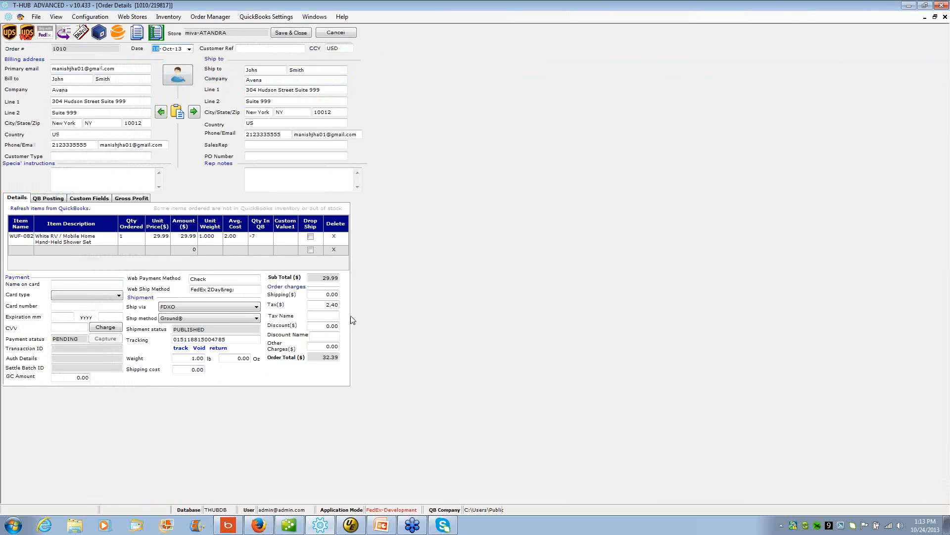
pyautogui.moveTo(228, 340); pyautogui.dragTo(173, 339)
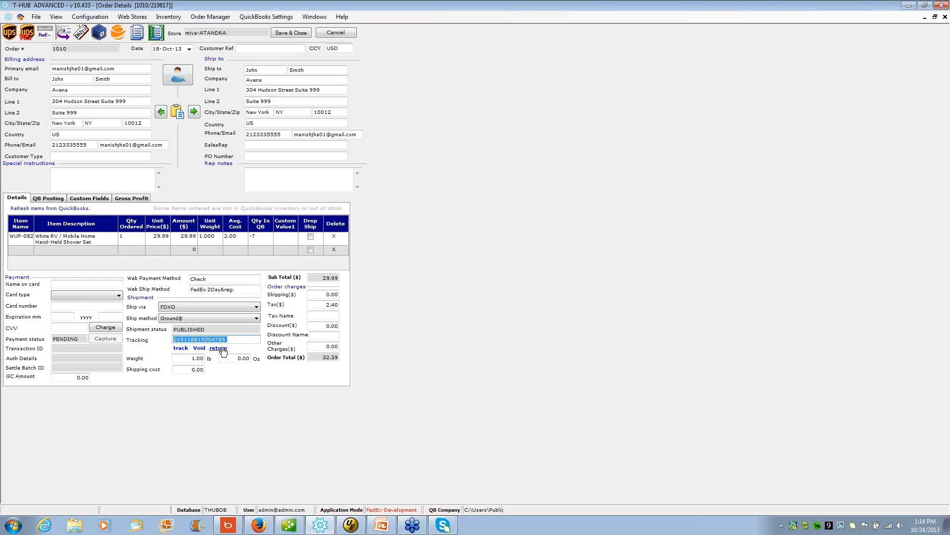
pyautogui.click(331, 34)
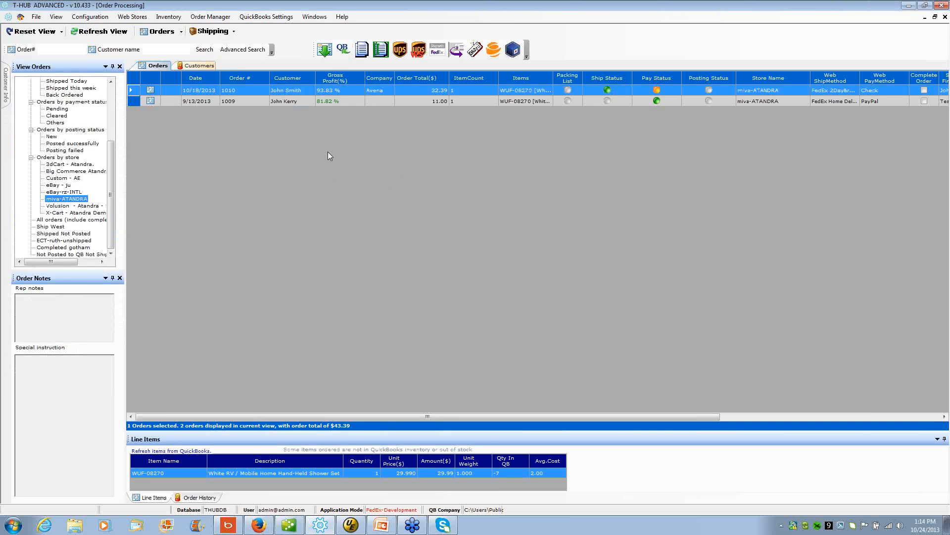
# Select the first five, seventh and eighth orders of the Big Commerce Atandra store and open them together for FedEx shipping
pyautogui.click(97, 172)
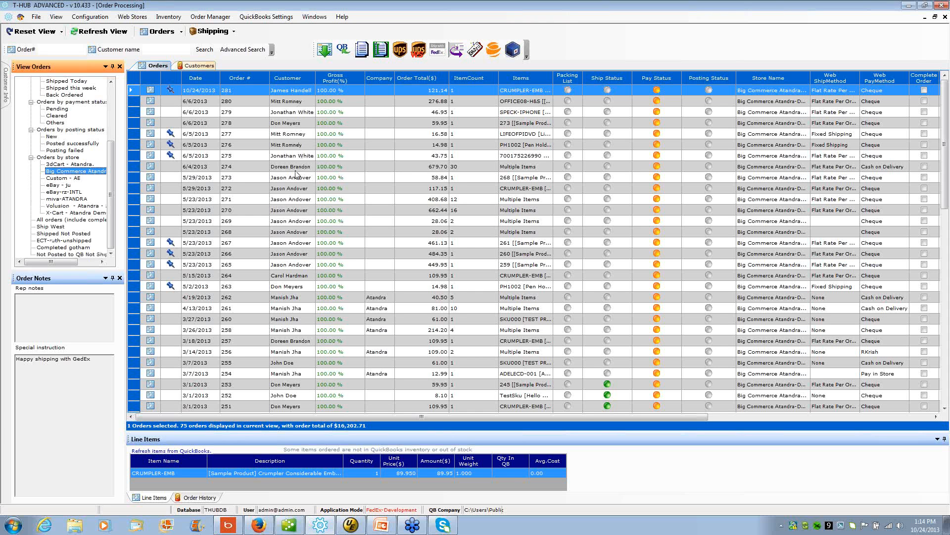
pyautogui.keyDown('shift'); pyautogui.click(292, 134); pyautogui.keyUp('shift')
pyautogui.keyDown('ctrl'); pyautogui.click(292, 155); pyautogui.keyUp('ctrl')
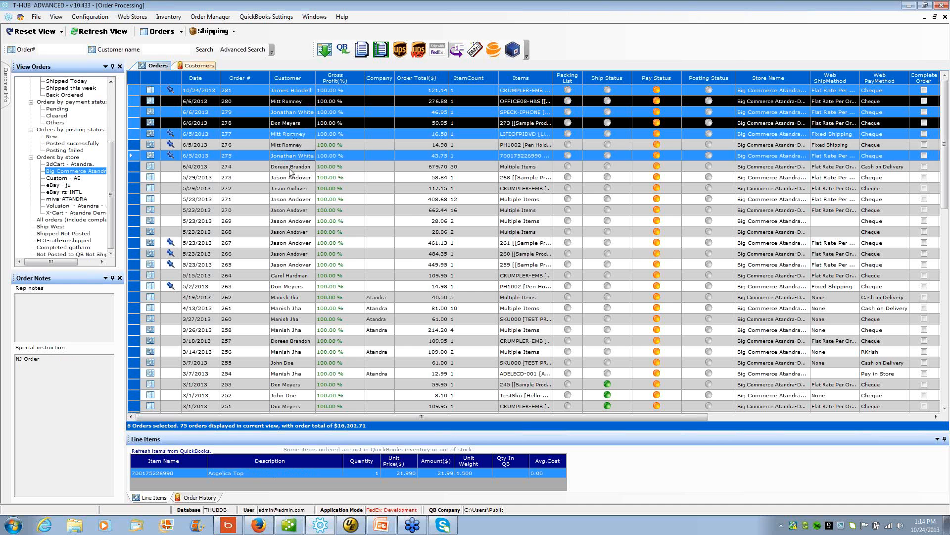
pyautogui.keyDown('ctrl'); pyautogui.click(292, 167); pyautogui.keyUp('ctrl')
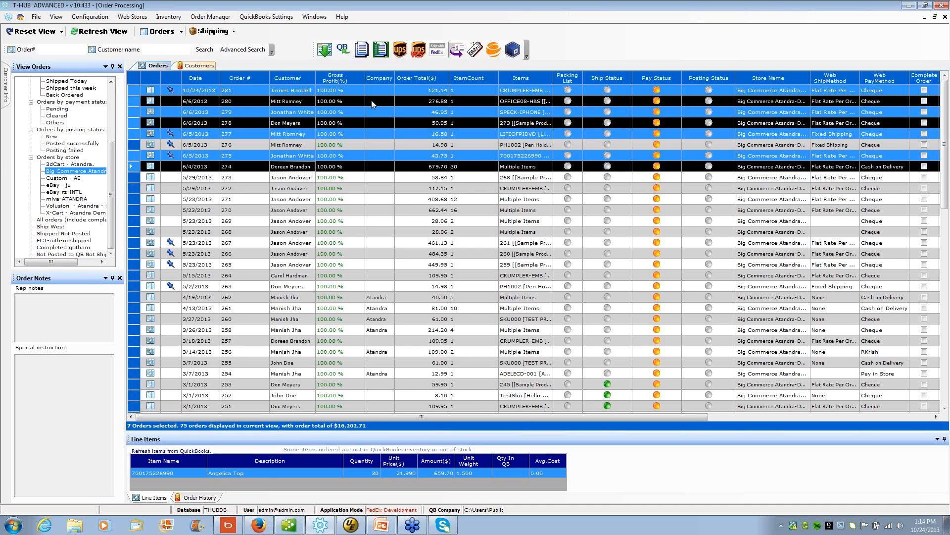
pyautogui.click(443, 53)
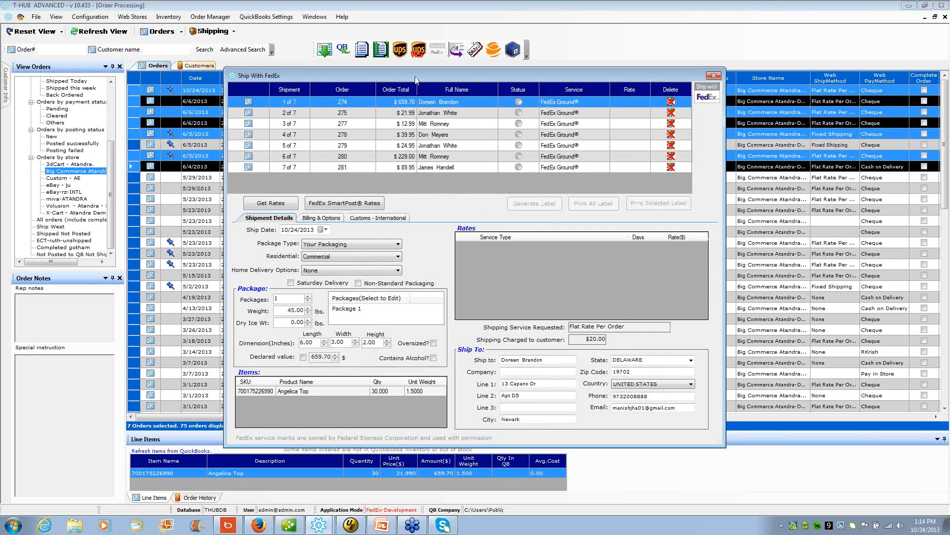
pyautogui.moveTo(416, 79); pyautogui.dragTo(290, 73)
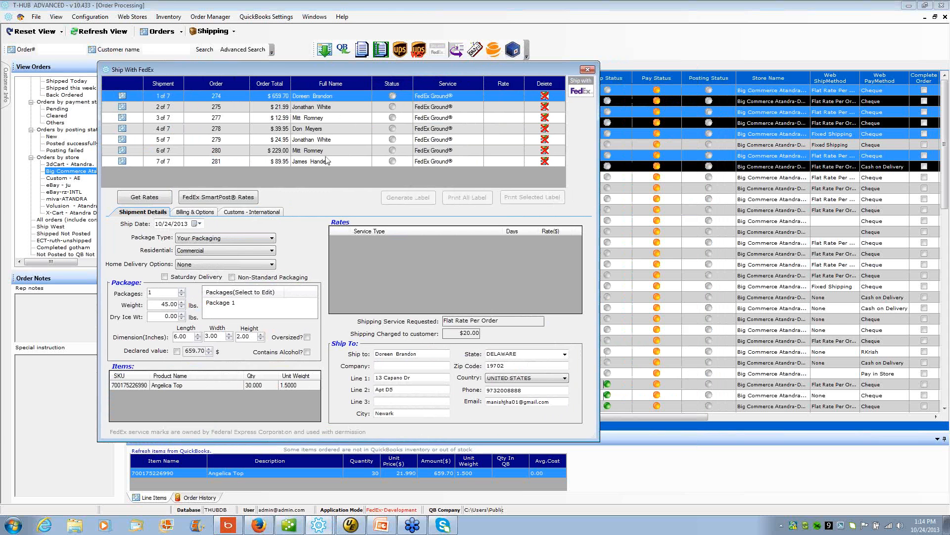
# Review the package and address details of the third, fourth, sixth and seventh shipments in the batch
pyautogui.click(202, 118)
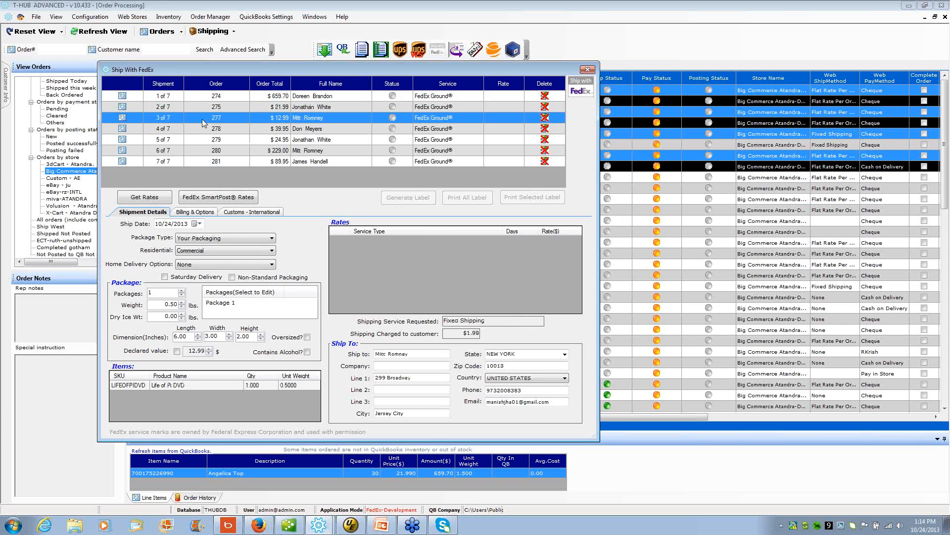
pyautogui.click(205, 128)
pyautogui.click(207, 150)
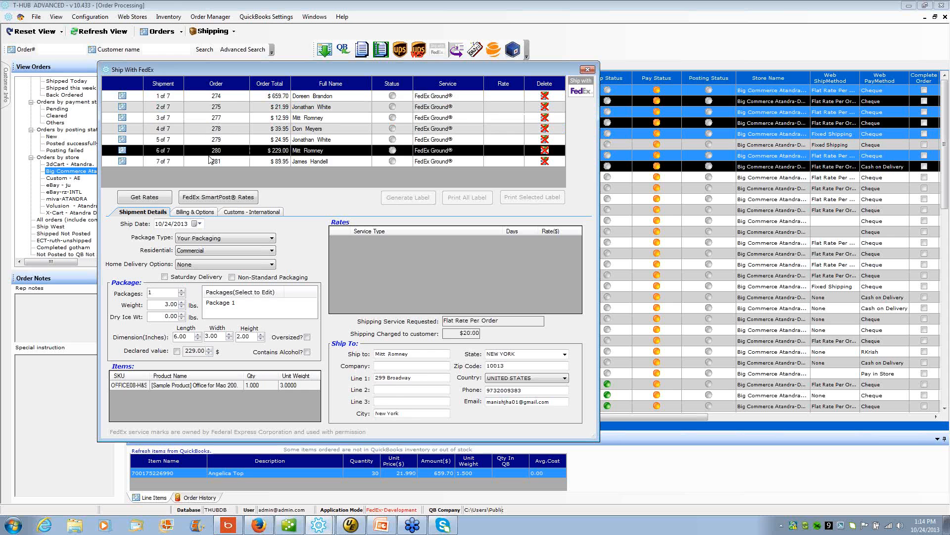
pyautogui.click(209, 159)
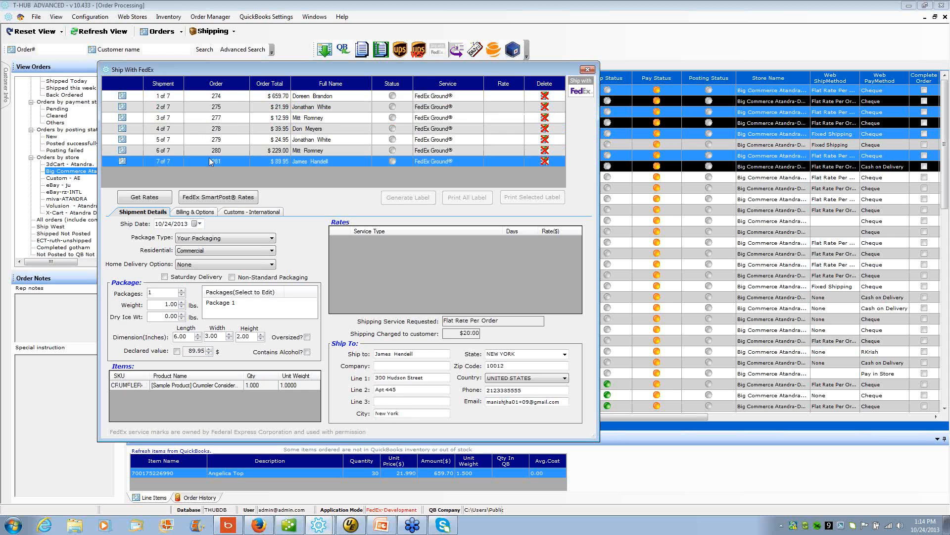
# Get FedEx rates for all seven shipments and check the rates of the sixth through third shipments
pyautogui.click(149, 200)
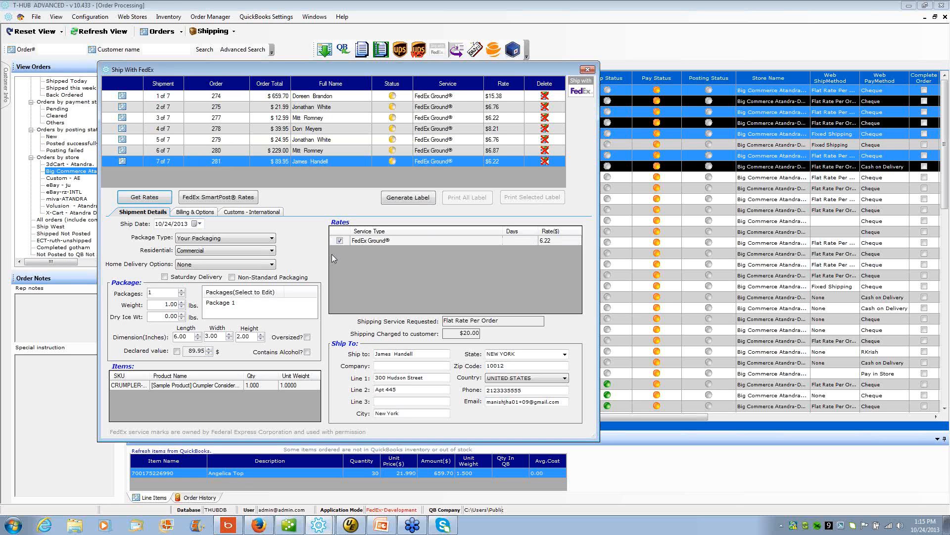
pyautogui.click(312, 151)
pyautogui.click(312, 140)
pyautogui.click(312, 128)
pyautogui.click(312, 118)
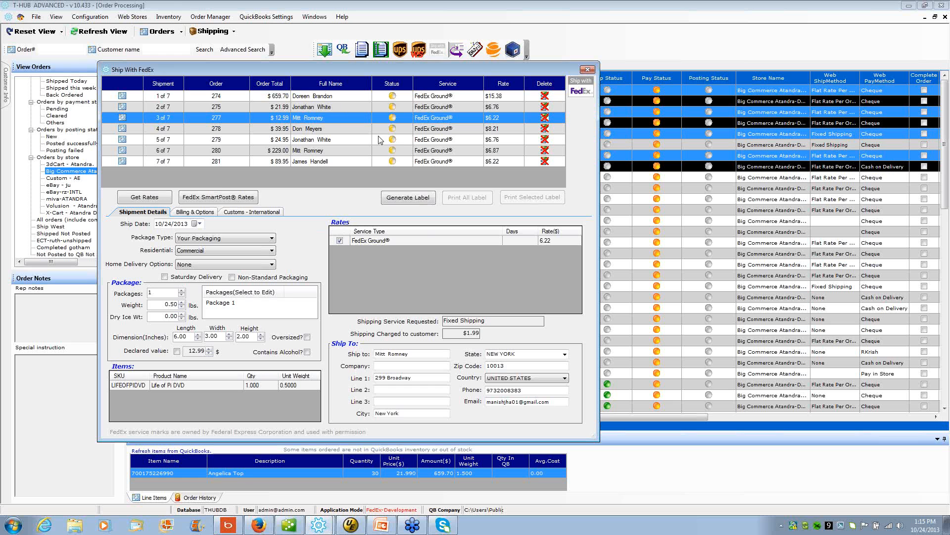
# Generate labels for all seven shipments with a print preview and page through to the last label
pyautogui.click(412, 198)
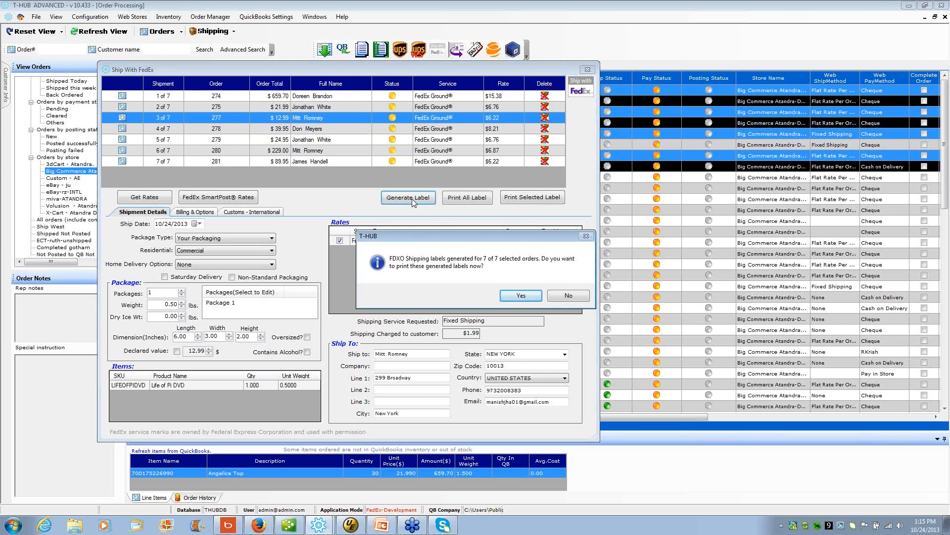
pyautogui.click(520, 296)
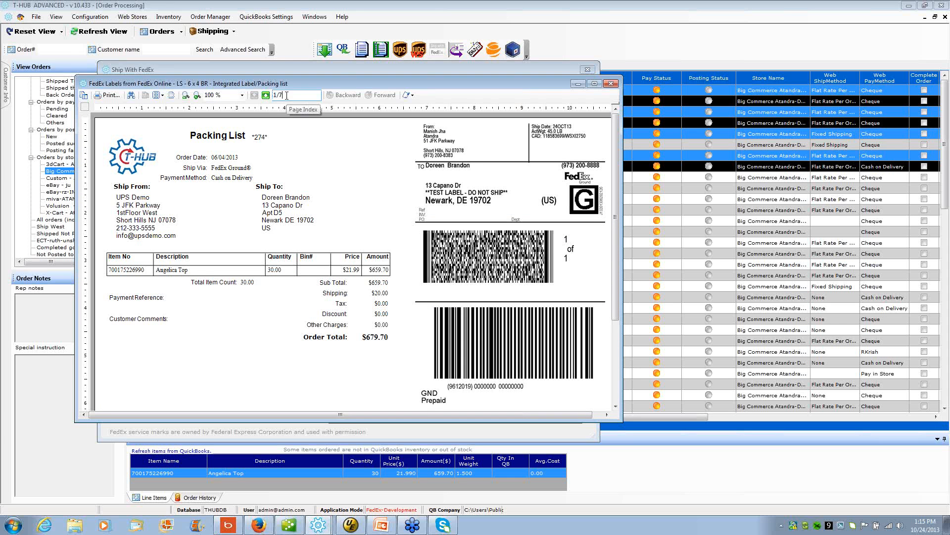
pyautogui.click(266, 95)
pyautogui.click(266, 95)
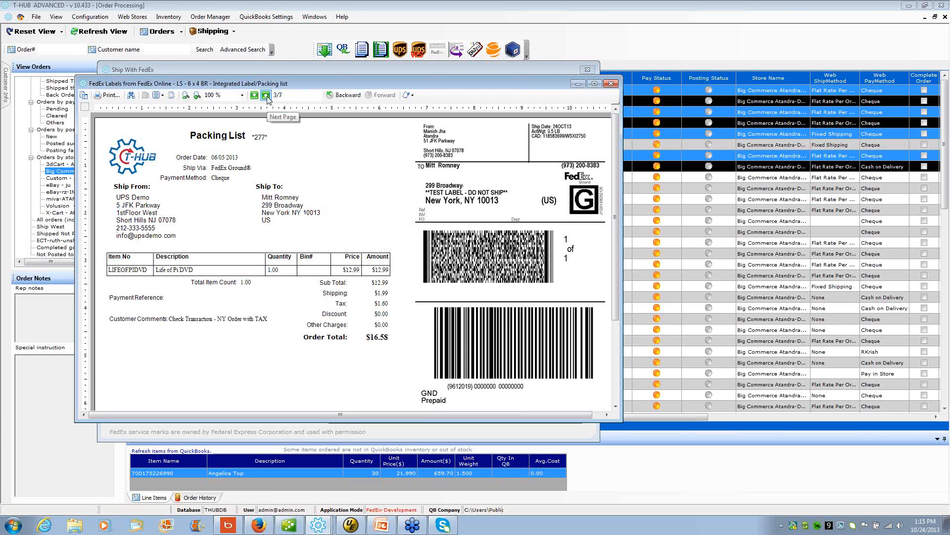
pyautogui.click(266, 95)
pyautogui.click(266, 95)
pyautogui.click(265, 95)
pyautogui.click(266, 95)
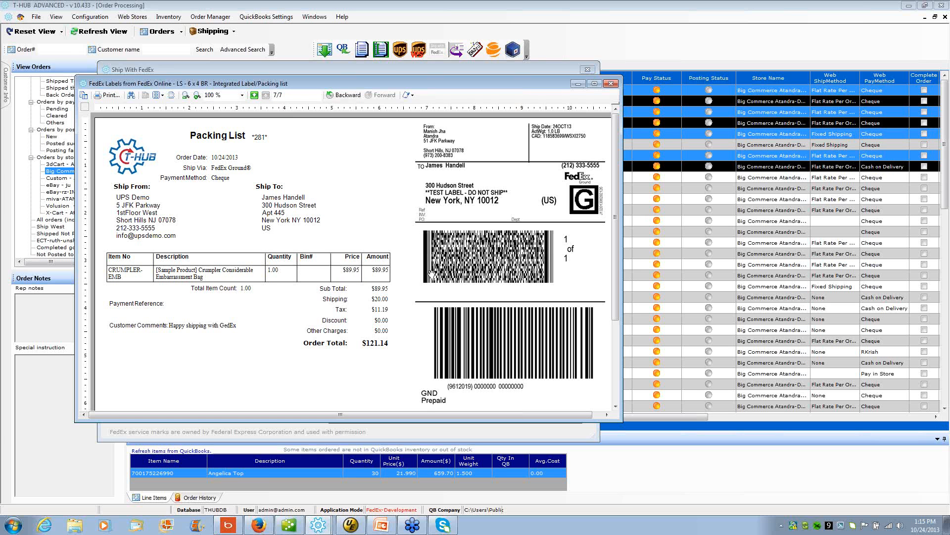
# Close the label preview, check the sixth shipment's details, and close the FedEx shipping window
pyautogui.click(611, 83)
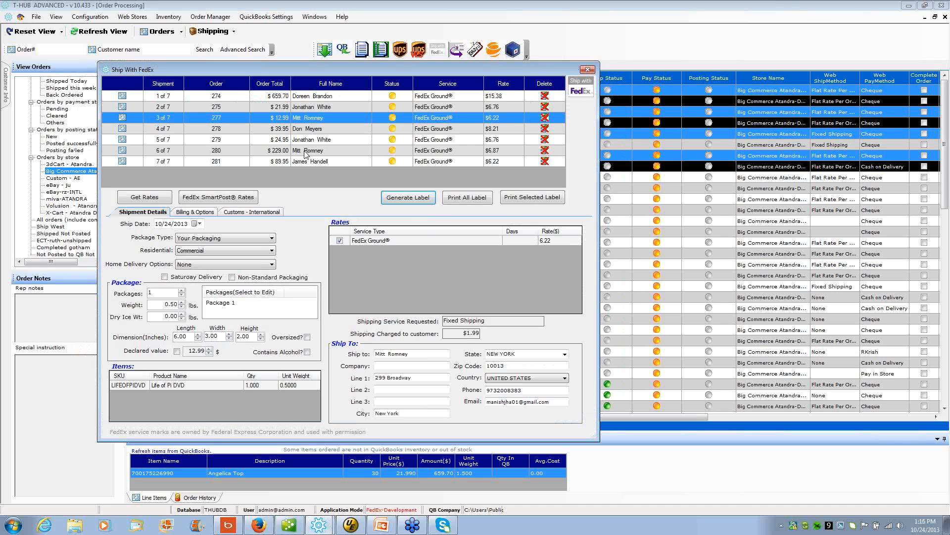
pyautogui.click(305, 153)
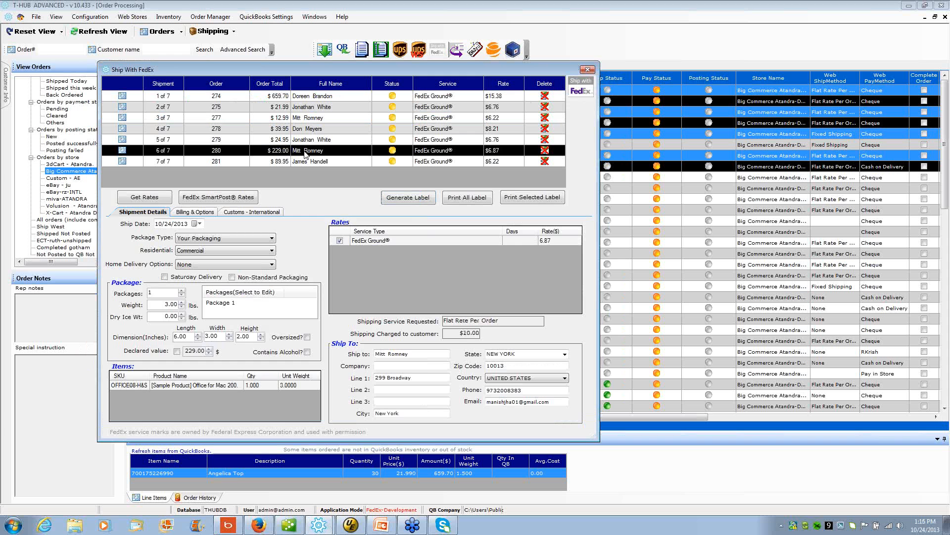
pyautogui.click(593, 71)
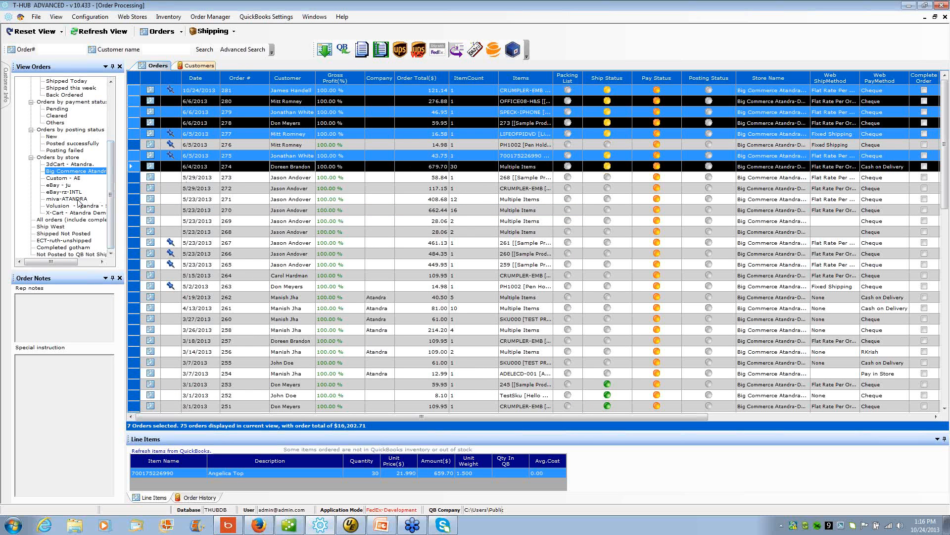
# Show the Volusion store's orders and open the first one for shipping with FedEx
pyautogui.click(64, 206)
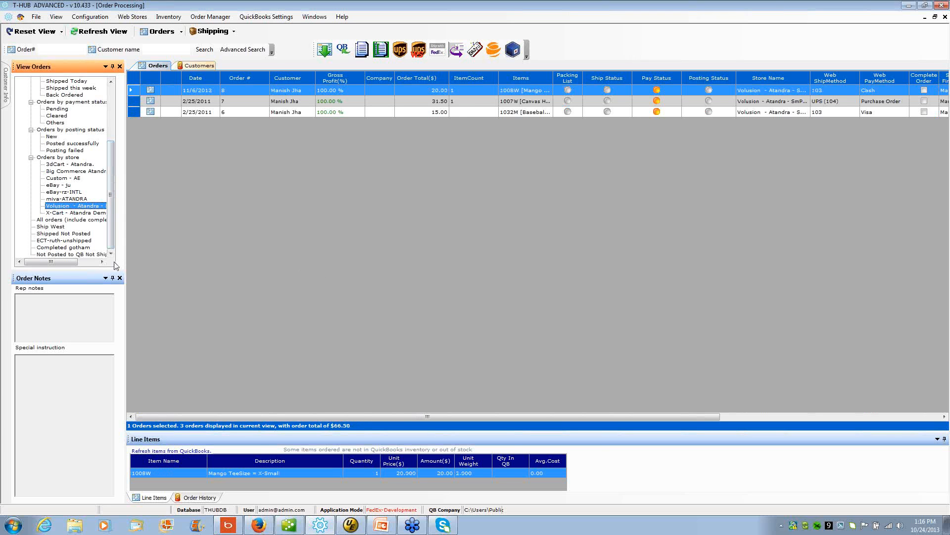
pyautogui.click(93, 261)
pyautogui.moveTo(68, 262); pyautogui.dragTo(46, 262)
pyautogui.click(439, 53)
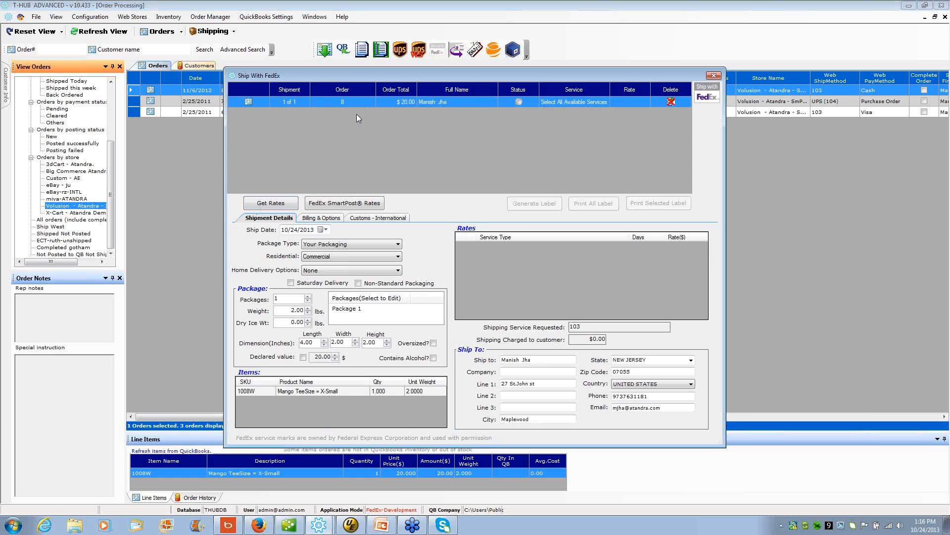
pyautogui.moveTo(357, 74); pyautogui.dragTo(322, 43)
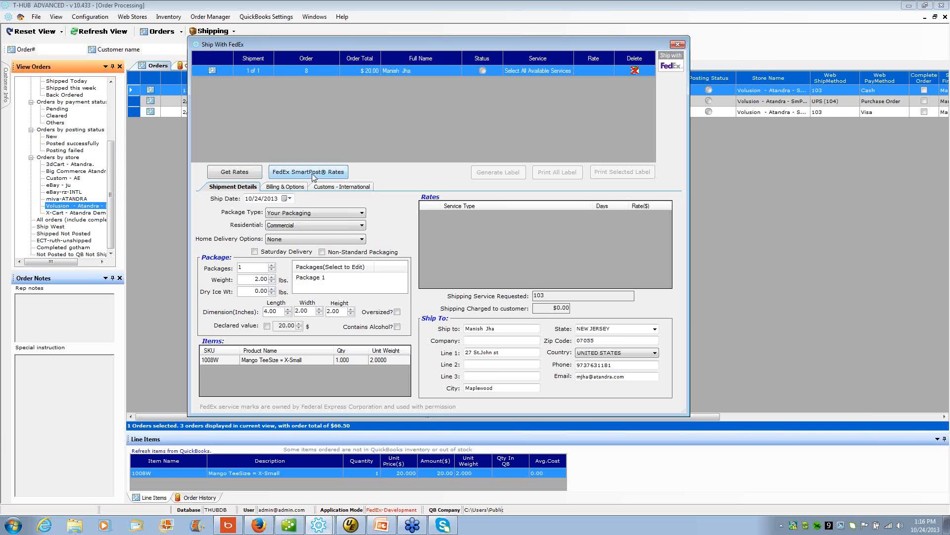
# Get the FedEx SmartPost rate for the shipment and generate its label with a print preview
pyautogui.click(313, 175)
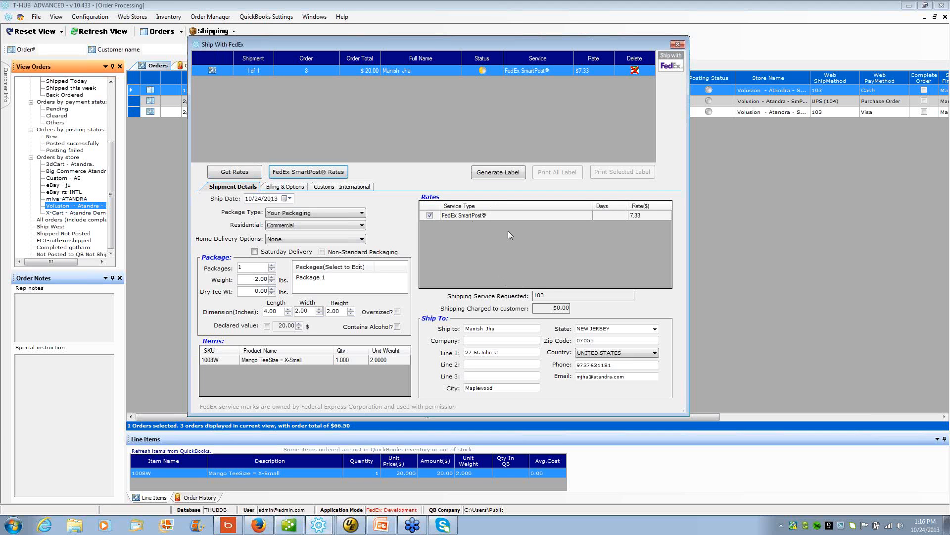
pyautogui.click(488, 176)
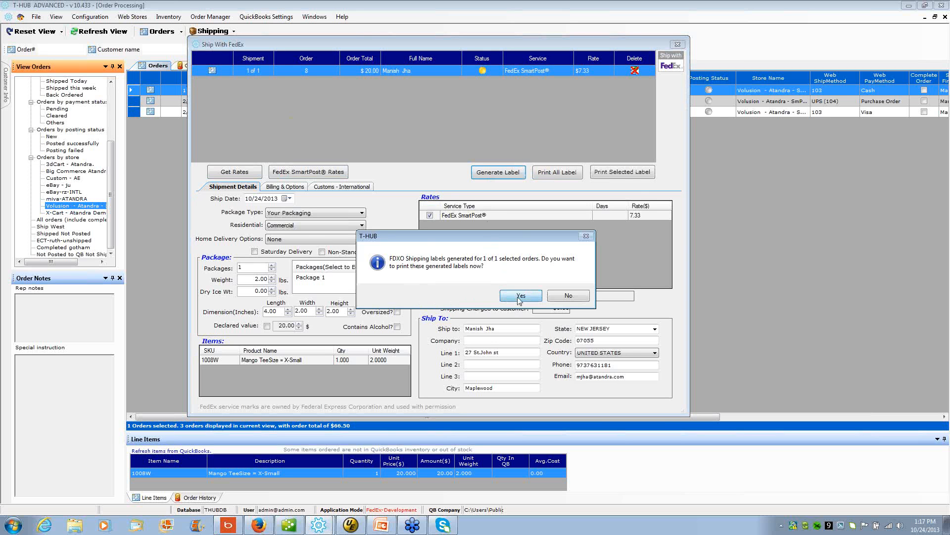
pyautogui.click(520, 296)
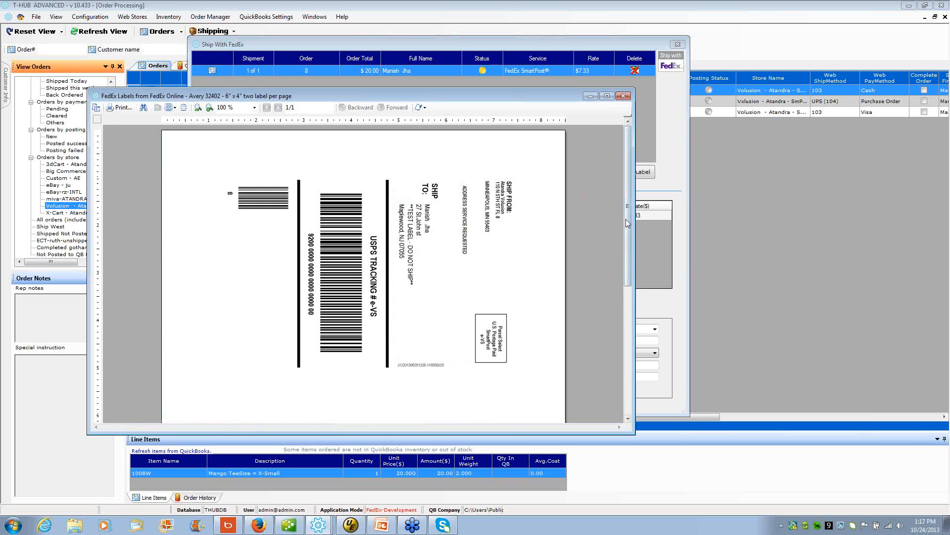
# Examine the SmartPost label in the preview, and close both the preview and the FedEx shipping window
pyautogui.moveTo(627, 223)
pyautogui.mouseDown()
pyautogui.moveTo(628, 340)
pyautogui.moveTo(623, 216)
pyautogui.moveTo(613, 373)
pyautogui.moveTo(618, 228)
pyautogui.mouseUp()
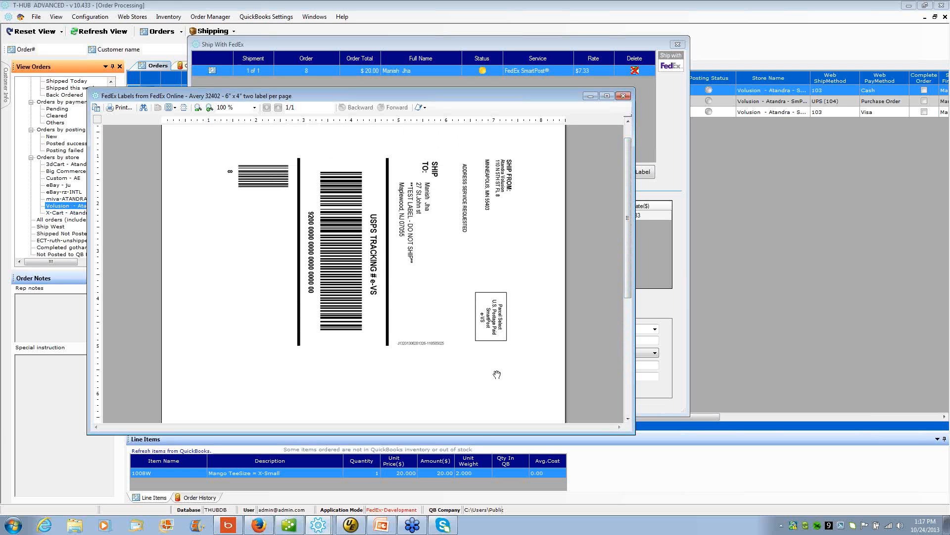
pyautogui.click(624, 97)
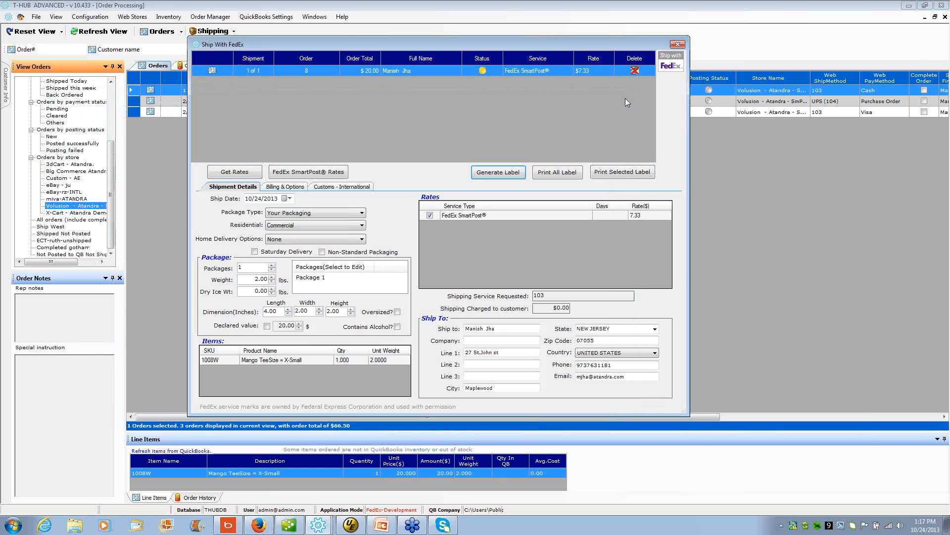
pyautogui.click(677, 45)
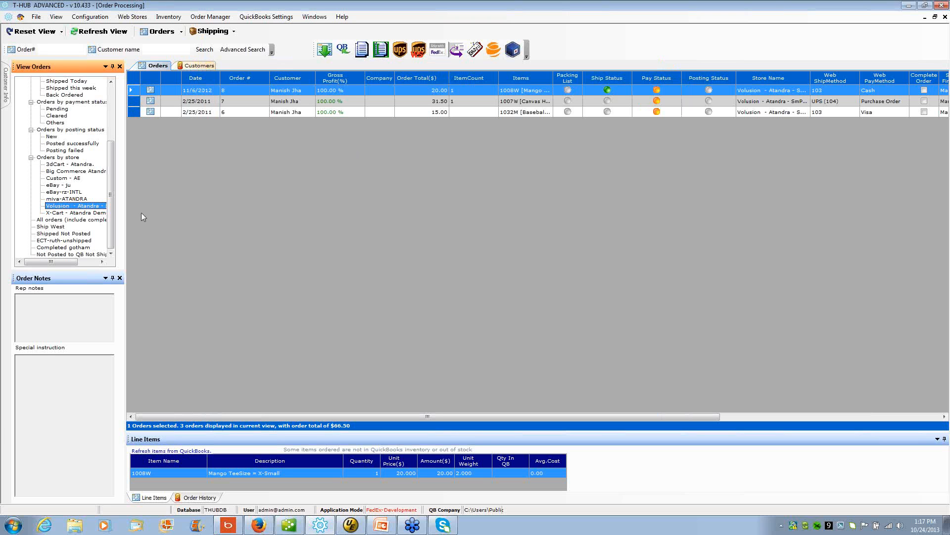
# Show the eBay-rz-INTL store's orders and open the OtherInternational order to Switzerland for FedEx shipping
pyautogui.click(52, 193)
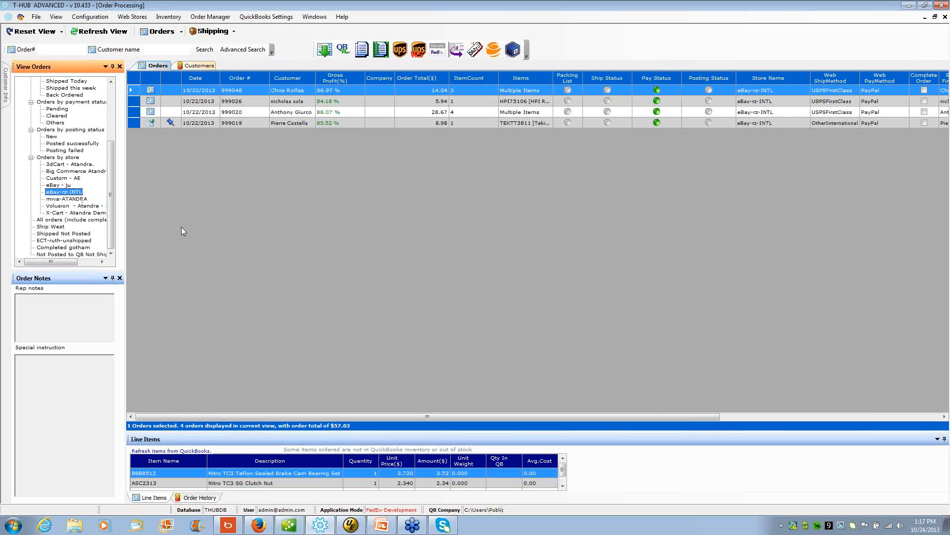
pyautogui.click(218, 123)
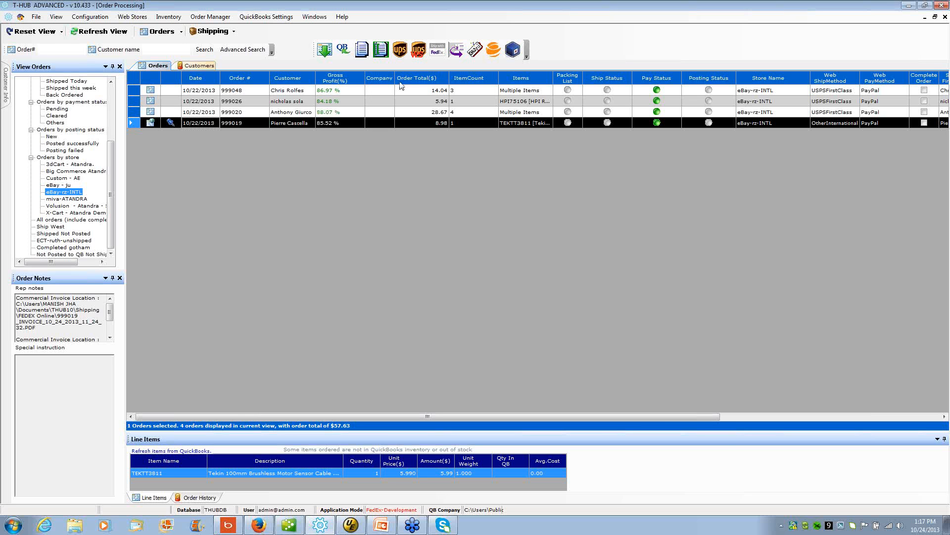
pyautogui.click(438, 49)
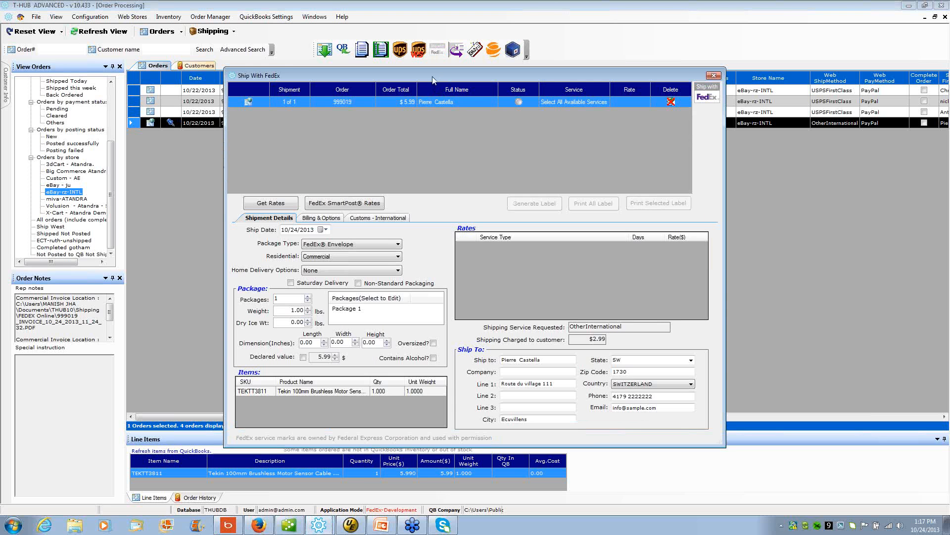
pyautogui.moveTo(441, 76); pyautogui.dragTo(370, 36)
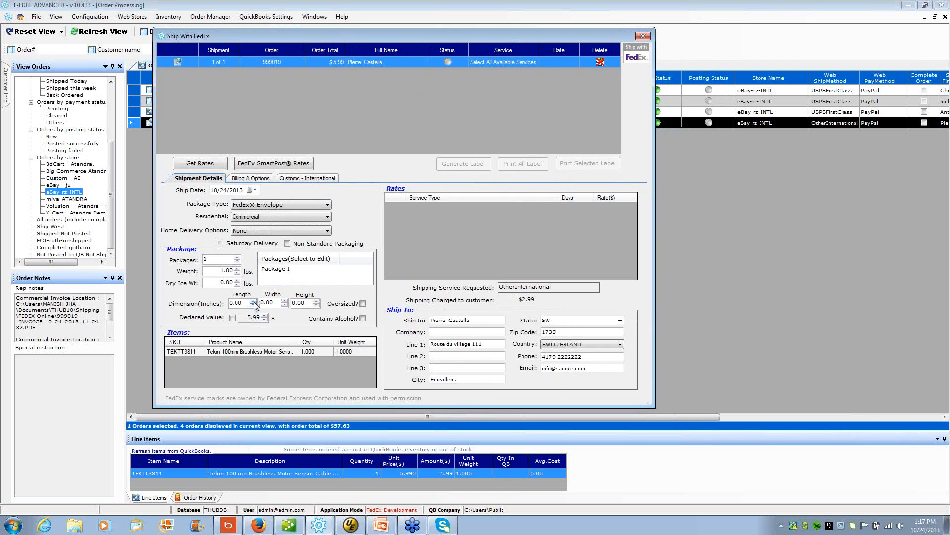
# Set the international customs value to $100 and the contents description to PACKAGE
pyautogui.click(252, 181)
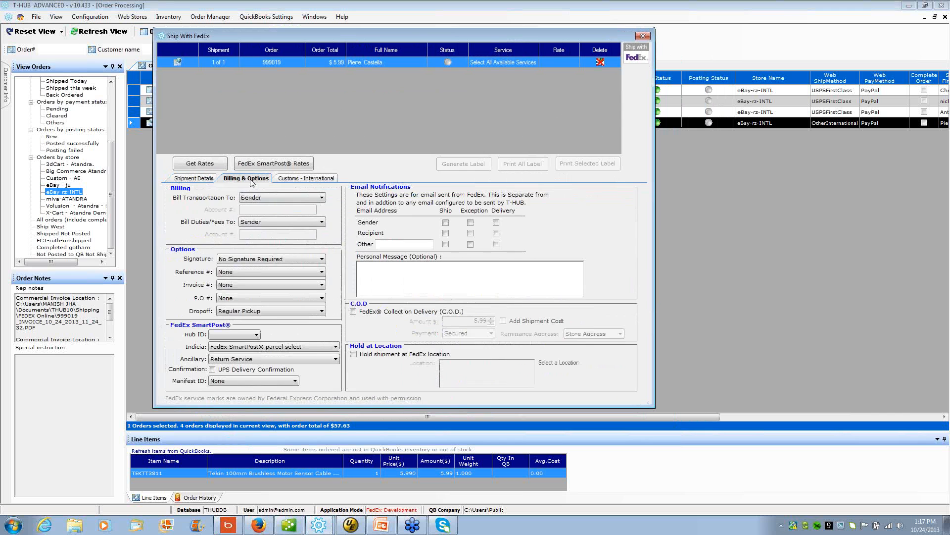
pyautogui.click(294, 179)
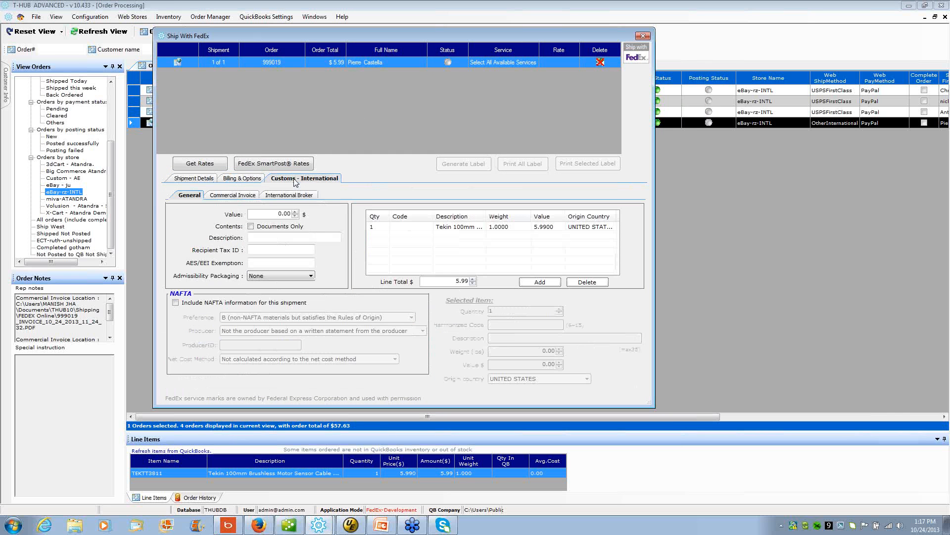
pyautogui.click(283, 213)
pyautogui.write('100')
pyautogui.click(269, 236)
pyautogui.write('PACKAGE')
# Enable a commercial invoice with the comment INVOICE and set freight, insurance and additional costs to $2.00 each
pyautogui.click(243, 197)
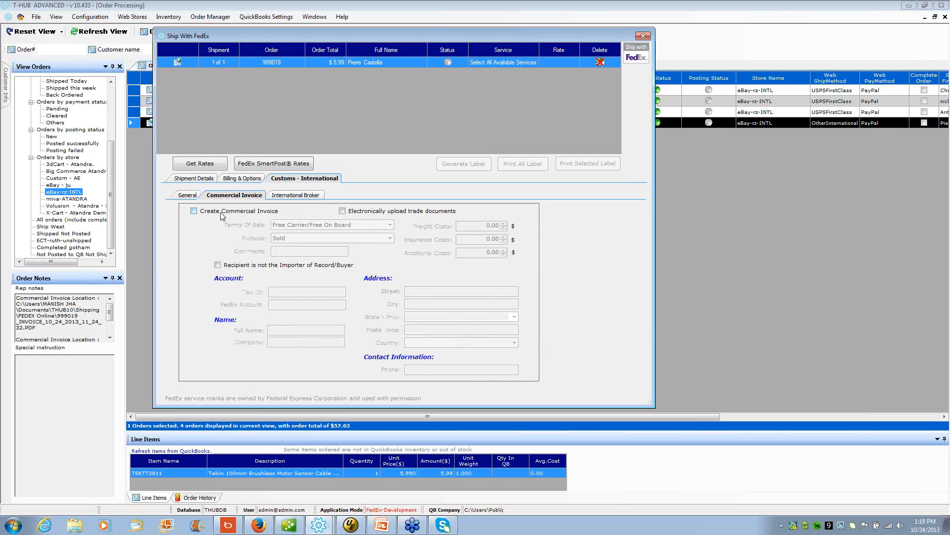
pyautogui.click(194, 211)
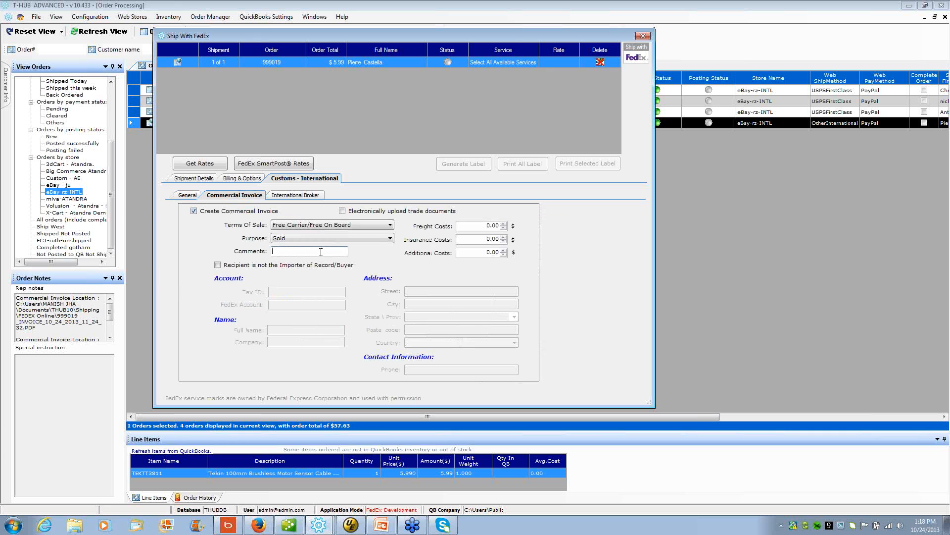
pyautogui.write('INVOICE')
pyautogui.click(503, 223)
pyautogui.click(503, 223)
pyautogui.click(503, 236)
pyautogui.click(503, 237)
pyautogui.click(503, 250)
pyautogui.click(502, 250)
# Get the shipment's rates, choose FedEx International Priority, and generate its label with a print preview
pyautogui.click(178, 180)
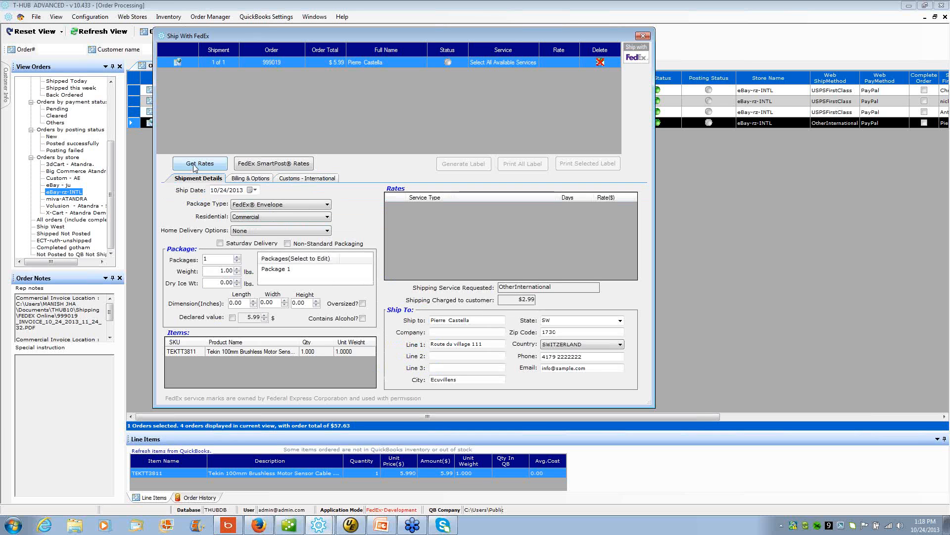
pyautogui.click(194, 168)
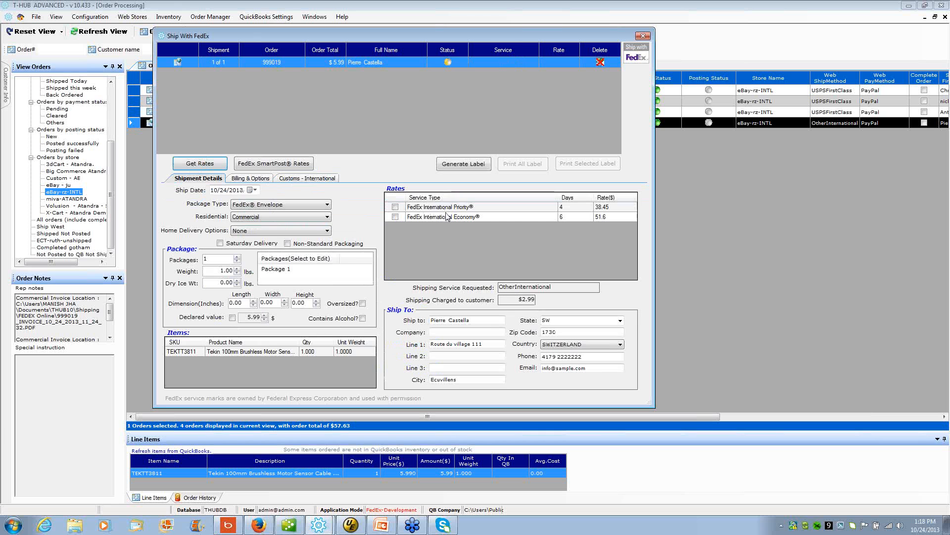
pyautogui.click(395, 207)
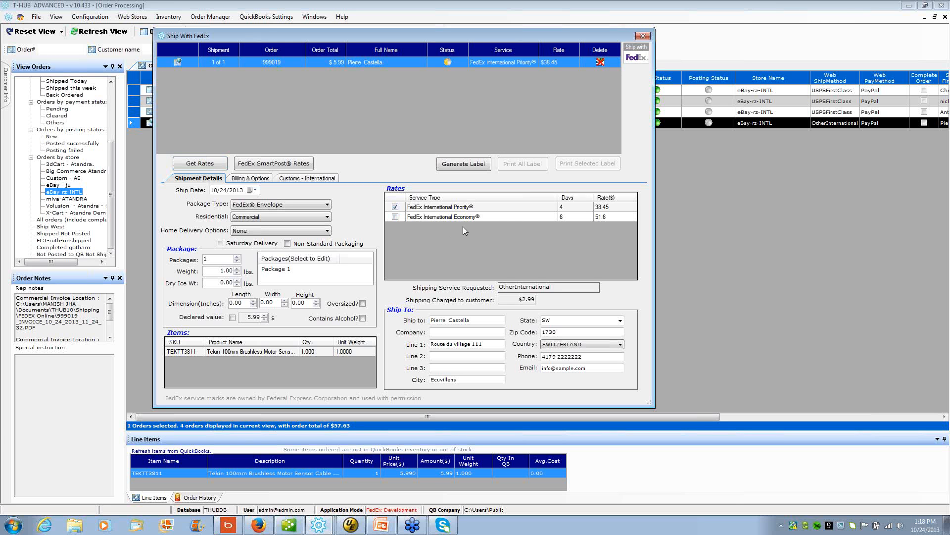
pyautogui.click(471, 168)
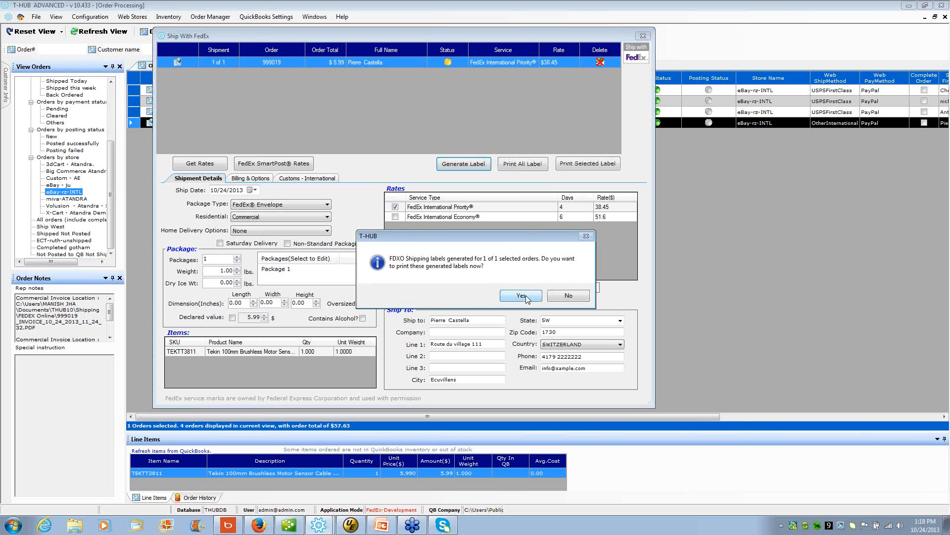
pyautogui.click(523, 296)
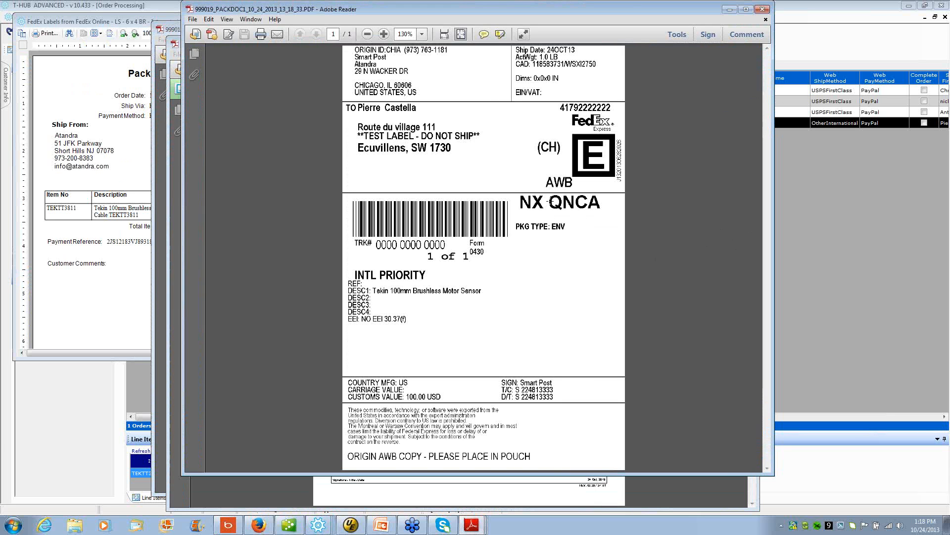
# Examine the air waybill, commercial invoice, legal terms and label with packing list, closing each document and the FedEx shipping window
pyautogui.click(491, 102)
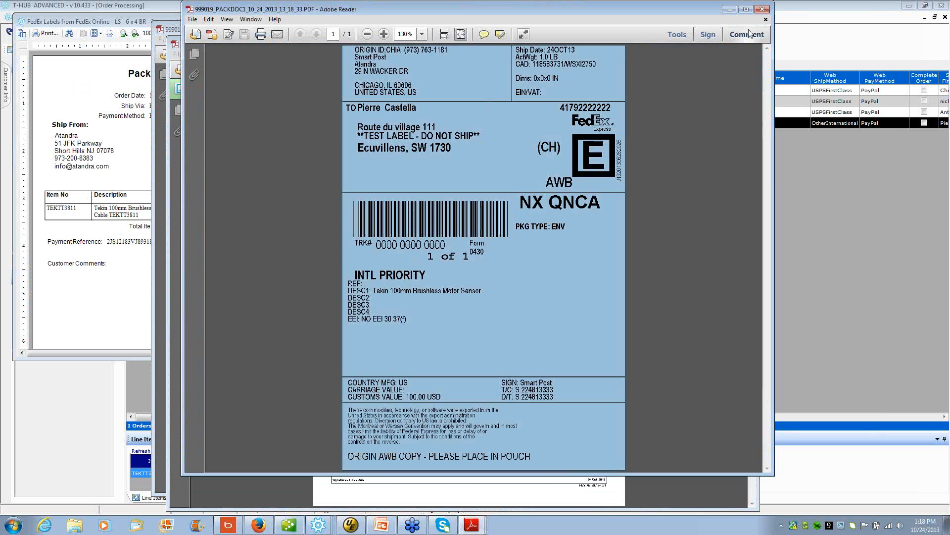
pyautogui.click(762, 9)
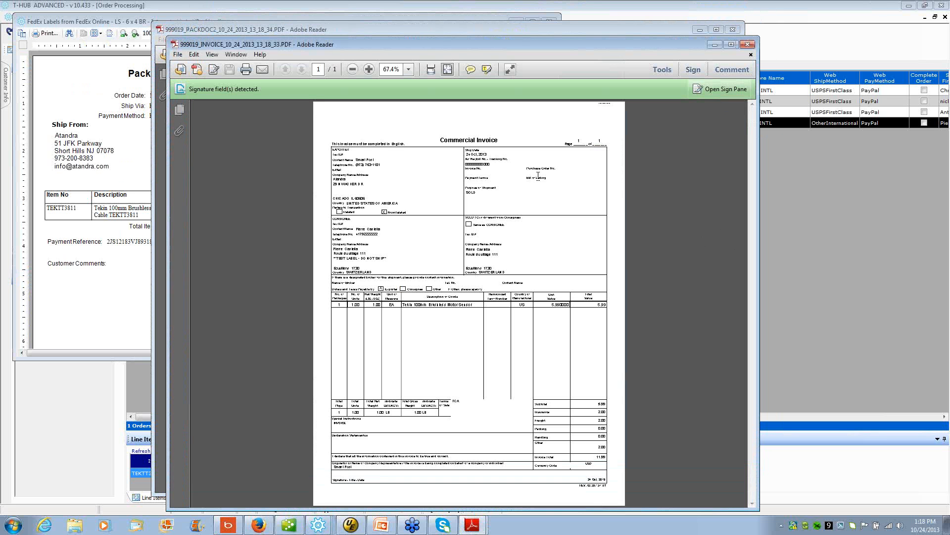
pyautogui.click(748, 44)
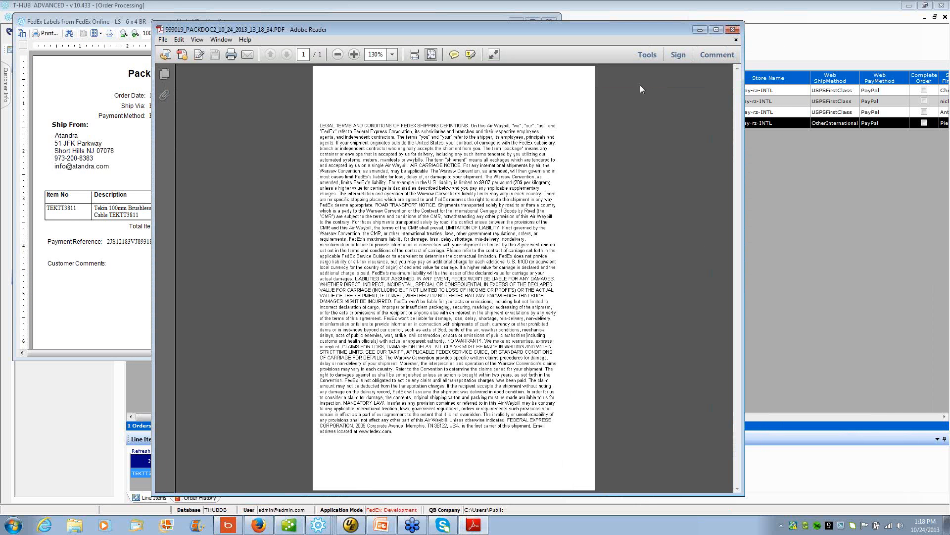
pyautogui.click(734, 29)
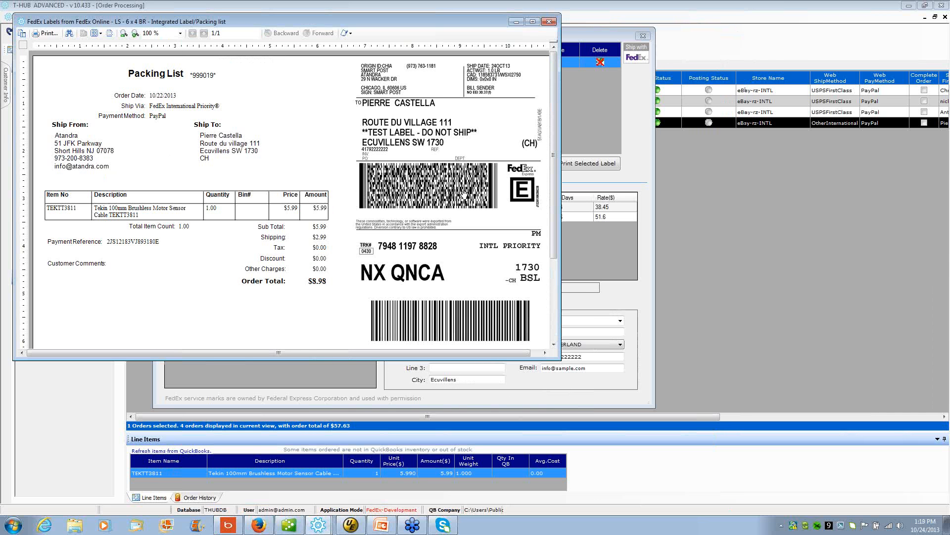
pyautogui.scroll(-3, 548, 268)
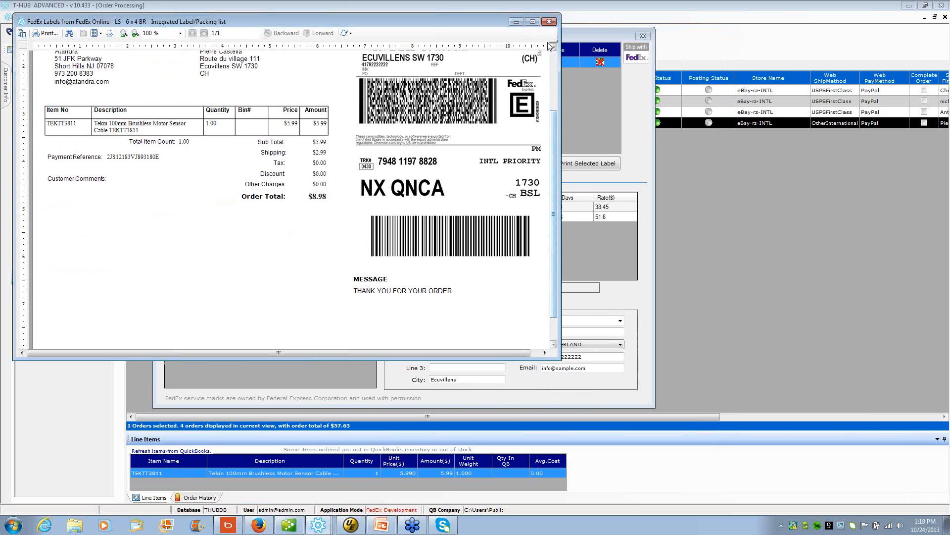
pyautogui.click(549, 22)
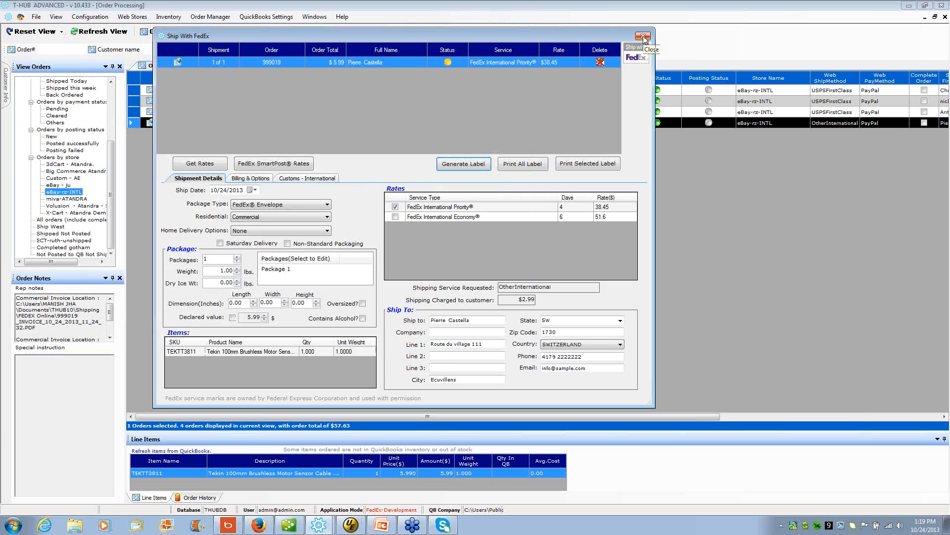
pyautogui.click(644, 36)
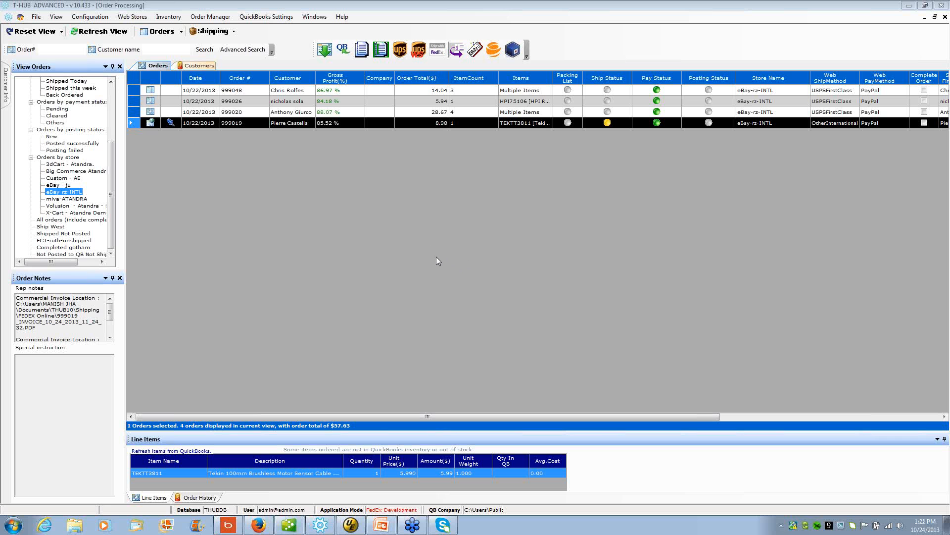
pyautogui.click(258, 524)
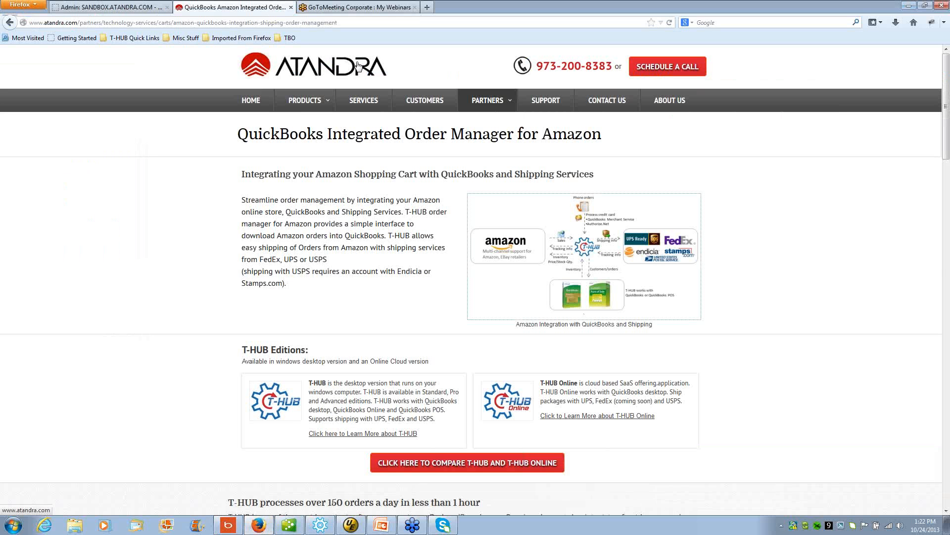
pyautogui.click(359, 7)
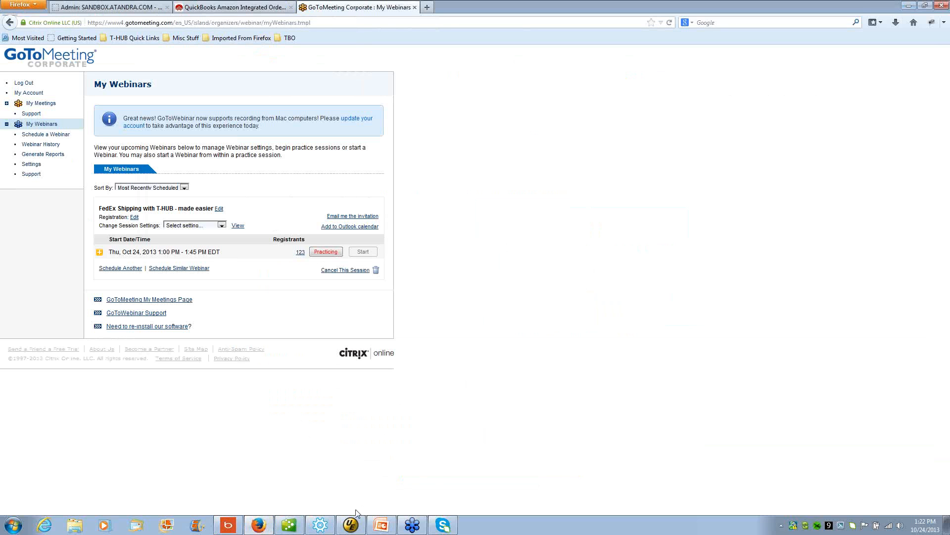
pyautogui.moveTo(320, 529)
pyautogui.click(265, 528)
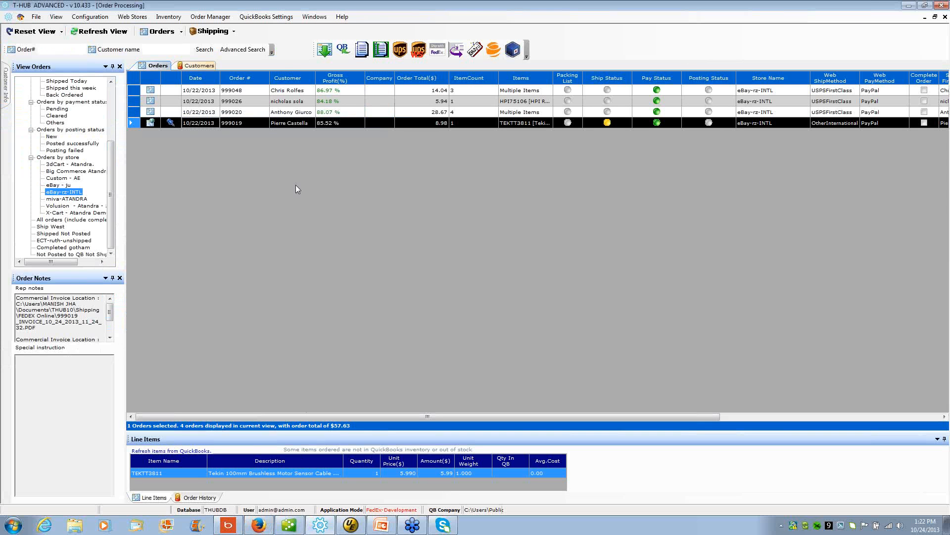
# Open the T-HUB Users Manual and find the Shipping with FedEx (Direct Shipping) section in its table of contents
pyautogui.click(342, 16)
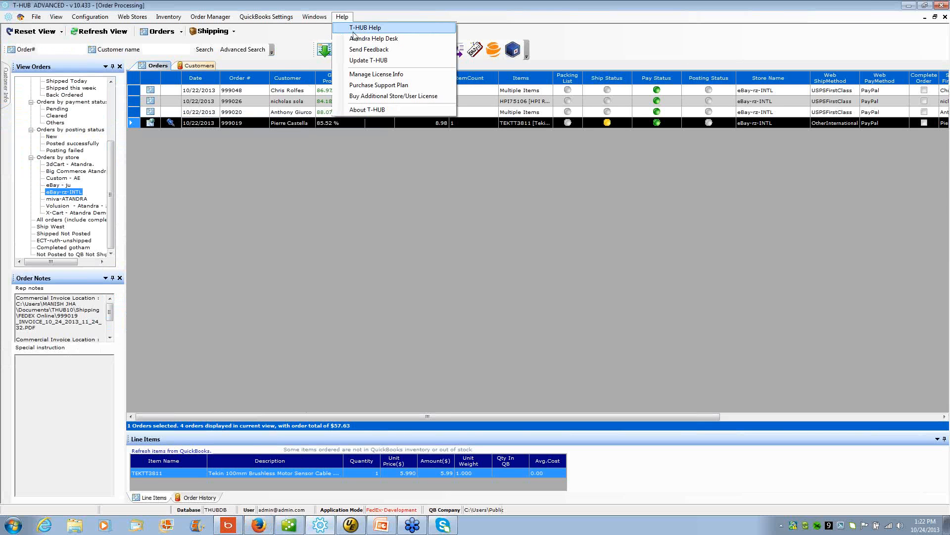
pyautogui.click(353, 29)
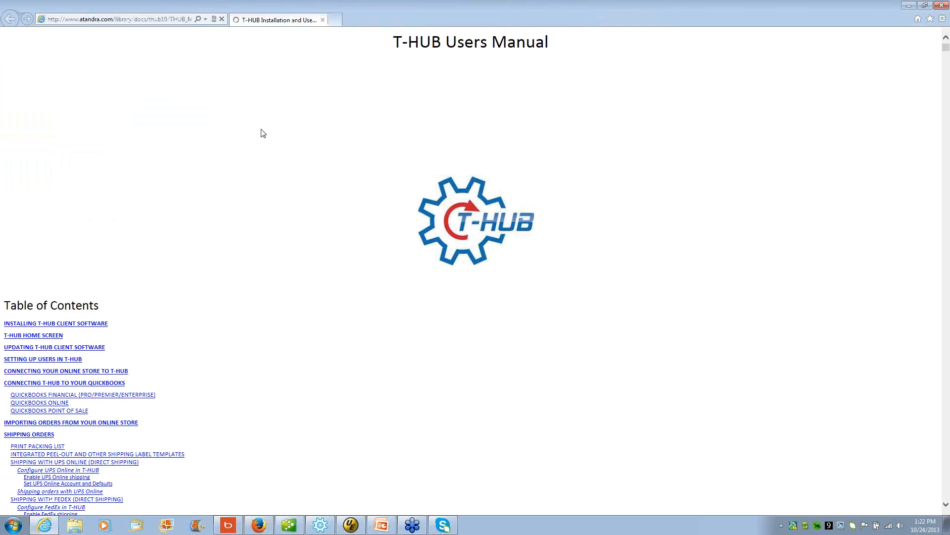
pyautogui.click(947, 488)
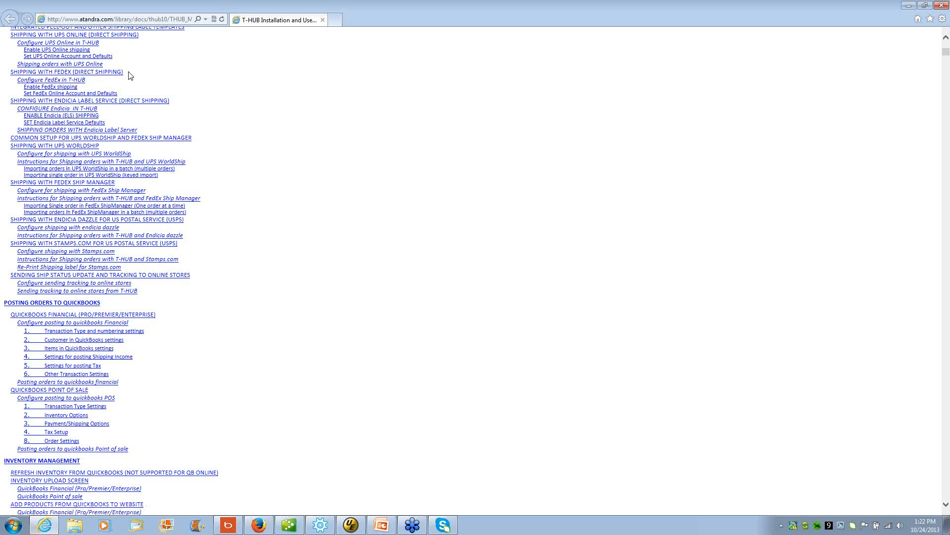
pyautogui.moveTo(129, 74); pyautogui.dragTo(3, 73)
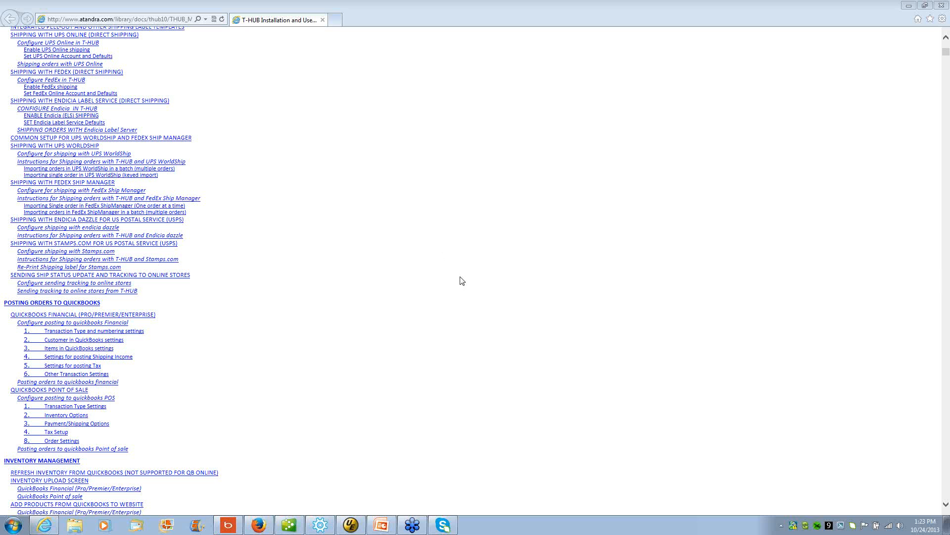
# Return to T-HUB, show the Big Commerce store's orders, and open the 5/23/2013 Adele CD order for FedEx shipping
pyautogui.click(321, 526)
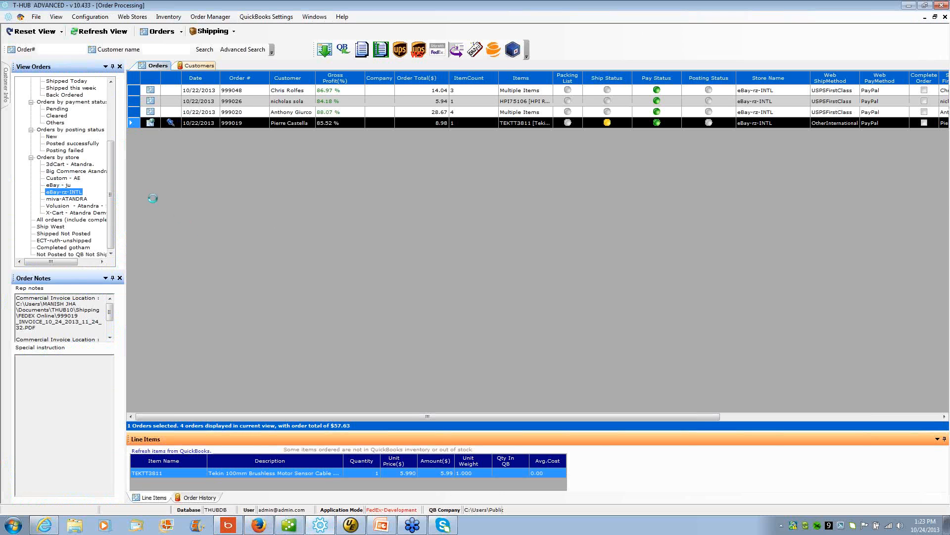
pyautogui.click(97, 172)
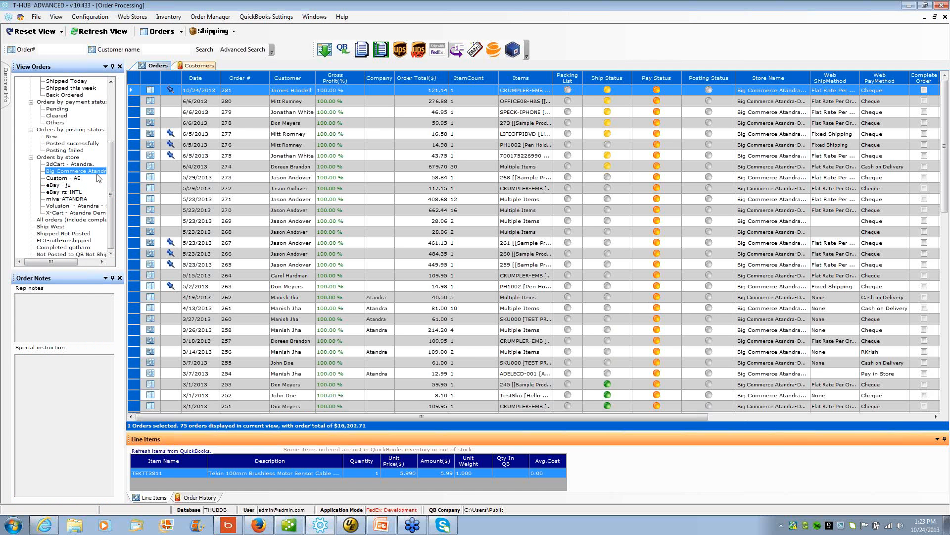
pyautogui.click(282, 233)
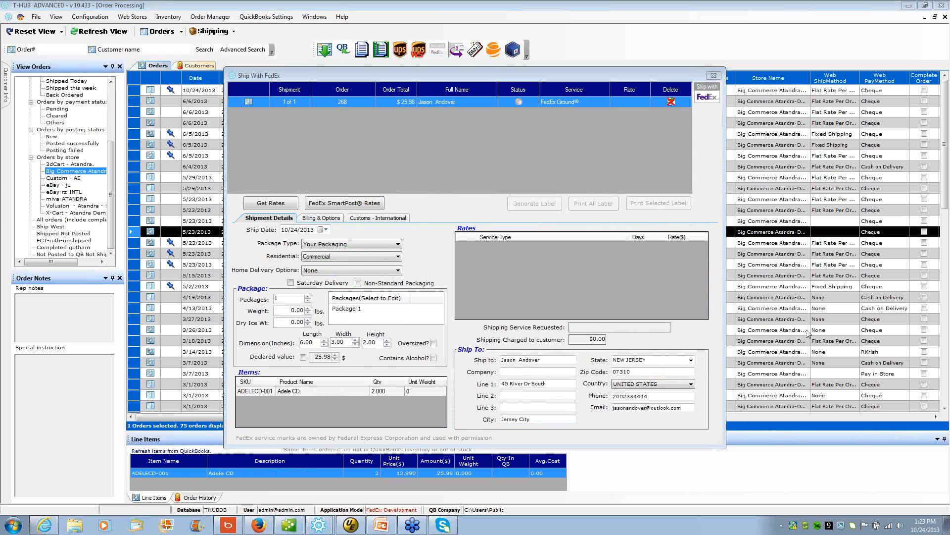
pyautogui.moveTo(493, 75); pyautogui.dragTo(401, 52)
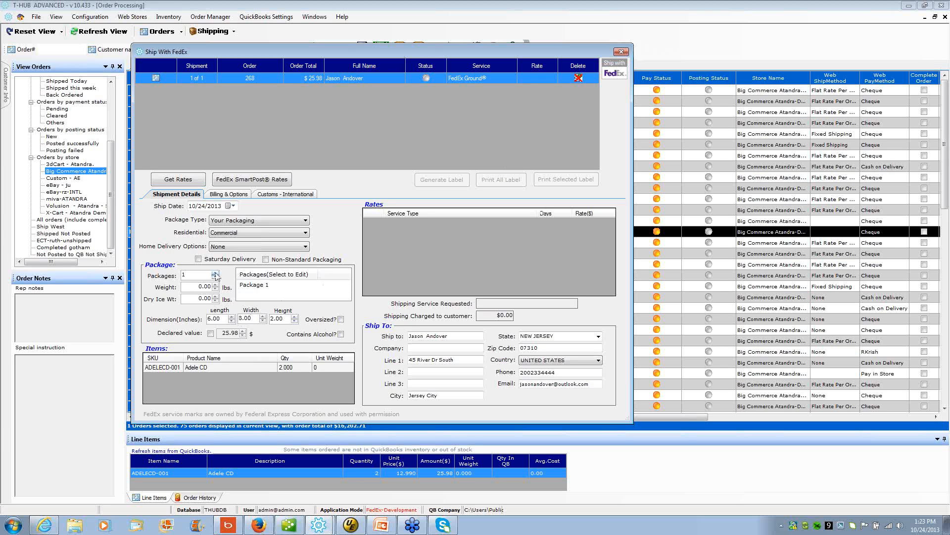
# Set the shipment to 2 packages and compare the details of Package 1 and Package 2
pyautogui.click(255, 287)
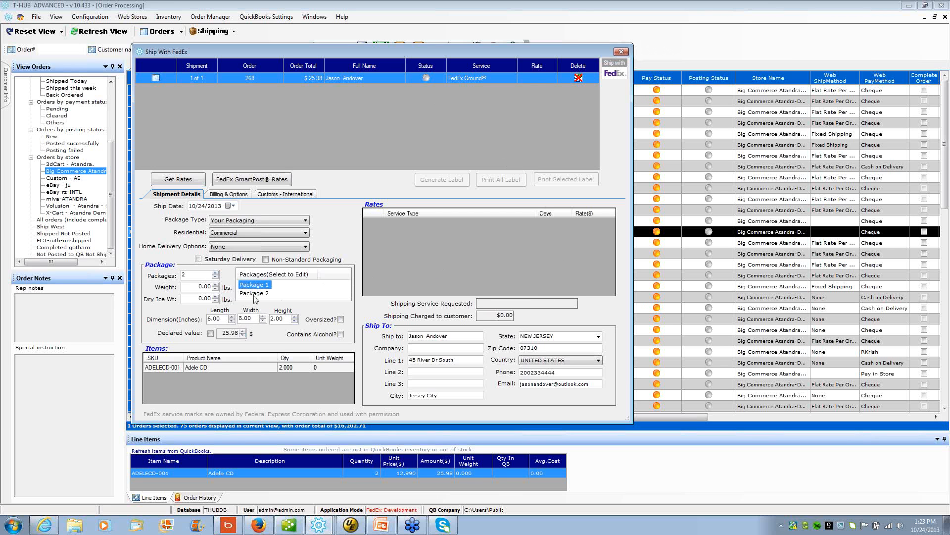
pyautogui.doubleClick(188, 274)
pyautogui.click(257, 285)
pyautogui.click(263, 293)
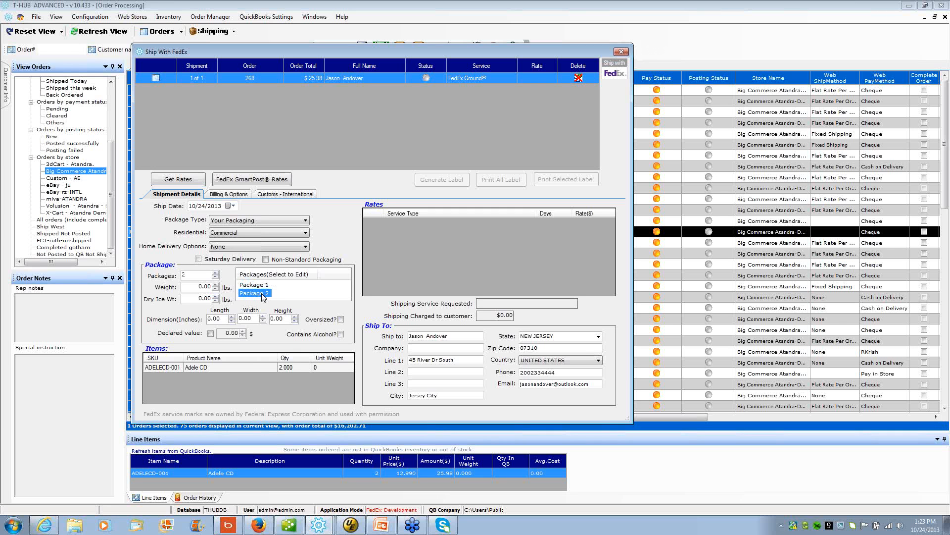
pyautogui.click(262, 287)
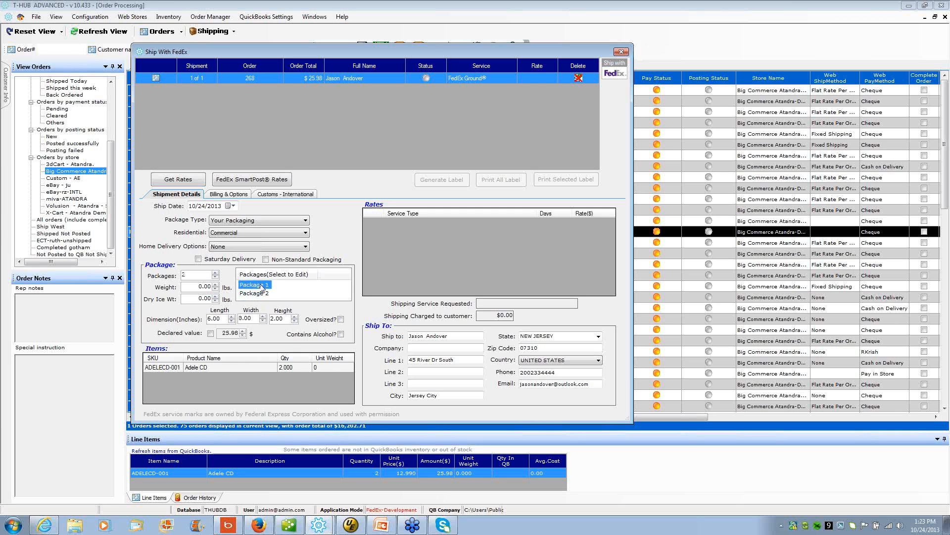
# Set Package 2's dimensions to 3 inches long, 2 inches wide and 2 inches high
pyautogui.click(261, 294)
pyautogui.click(231, 317)
pyautogui.click(231, 317)
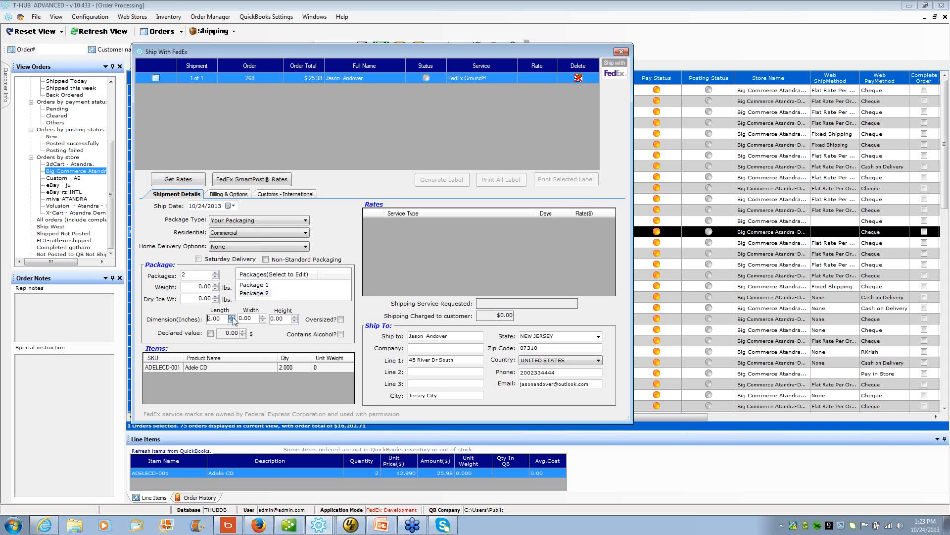
pyautogui.click(231, 316)
pyautogui.click(263, 317)
# Set the weight of both Package 1 and Package 2 to 2 lbs and recheck each package's details
pyautogui.click(254, 285)
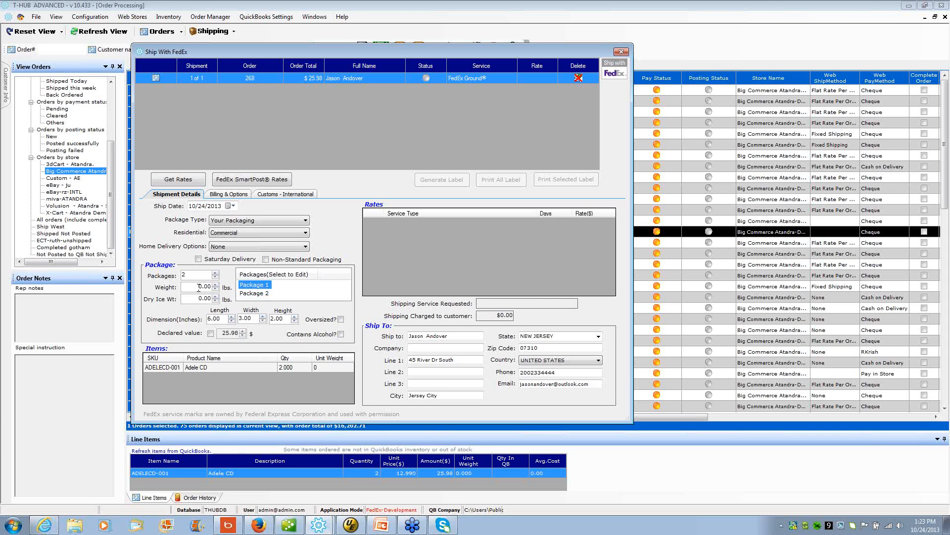
pyautogui.moveTo(198, 286); pyautogui.dragTo(226, 290)
pyautogui.write('2')
pyautogui.click(255, 293)
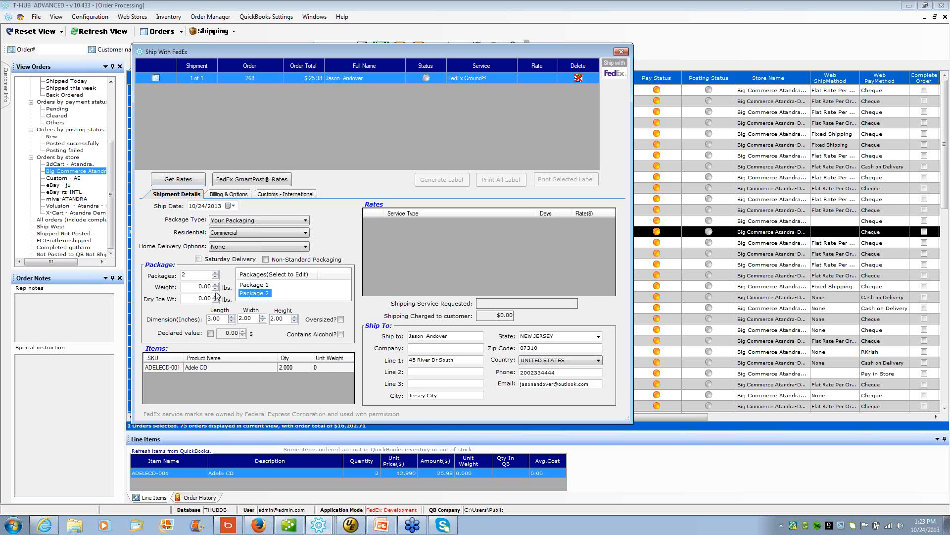
pyautogui.click(265, 287)
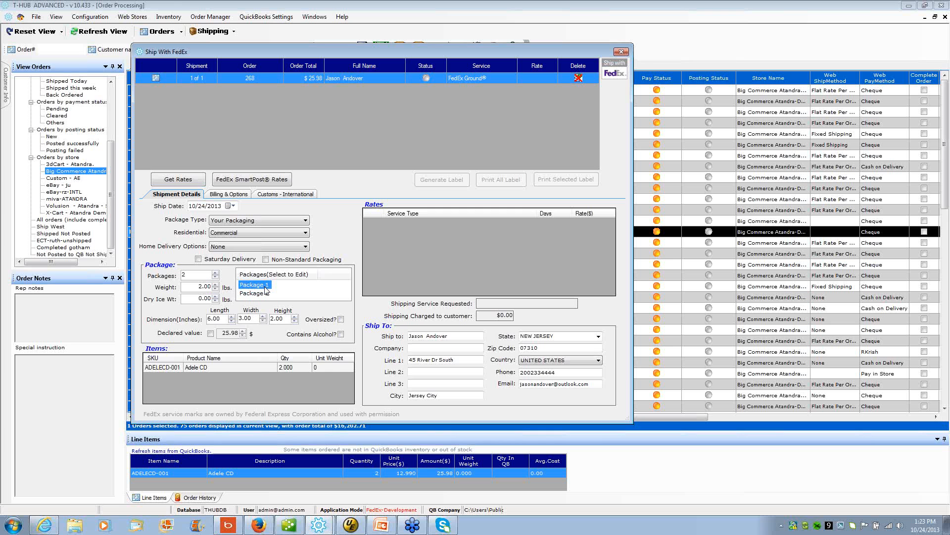
pyautogui.click(257, 296)
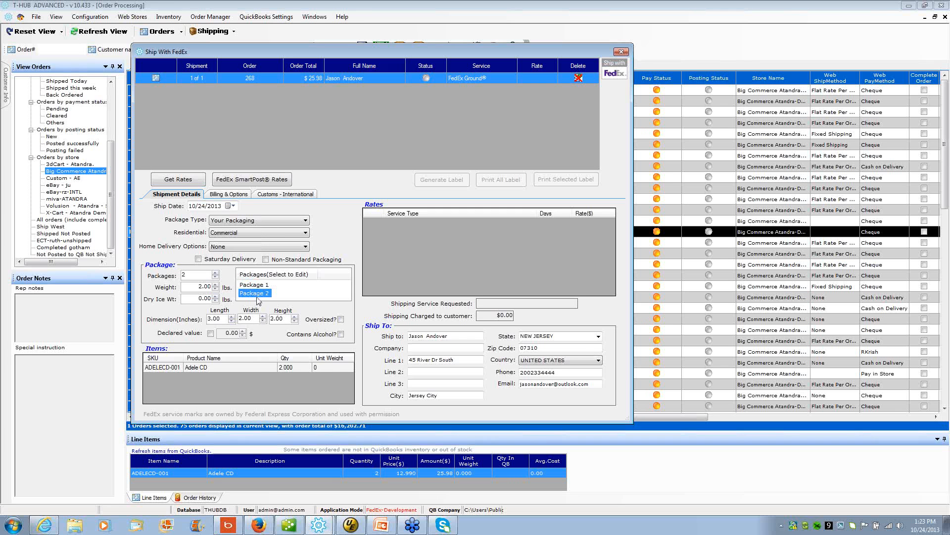
# Get FedEx rates for the two-package shipment and generate its FedEx Ground labels for immediate printing
pyautogui.click(178, 181)
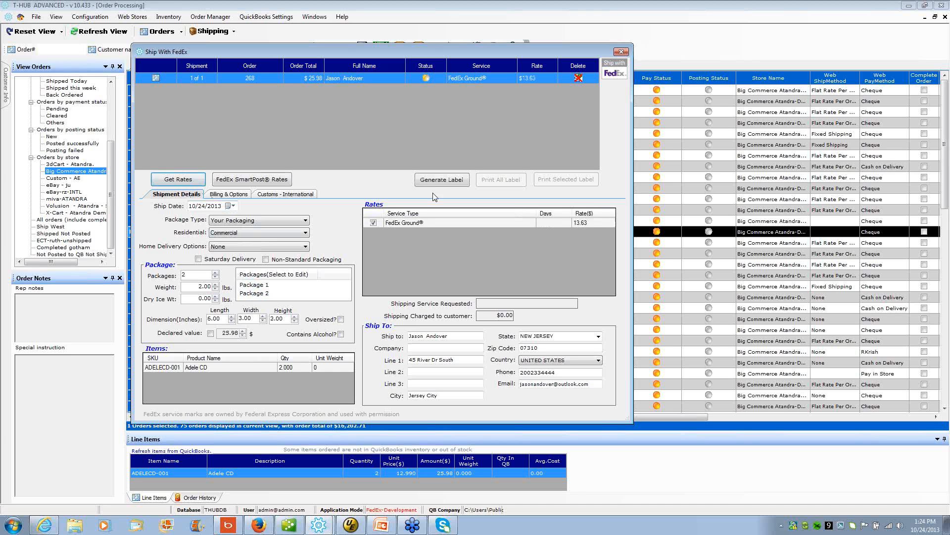
pyautogui.click(441, 181)
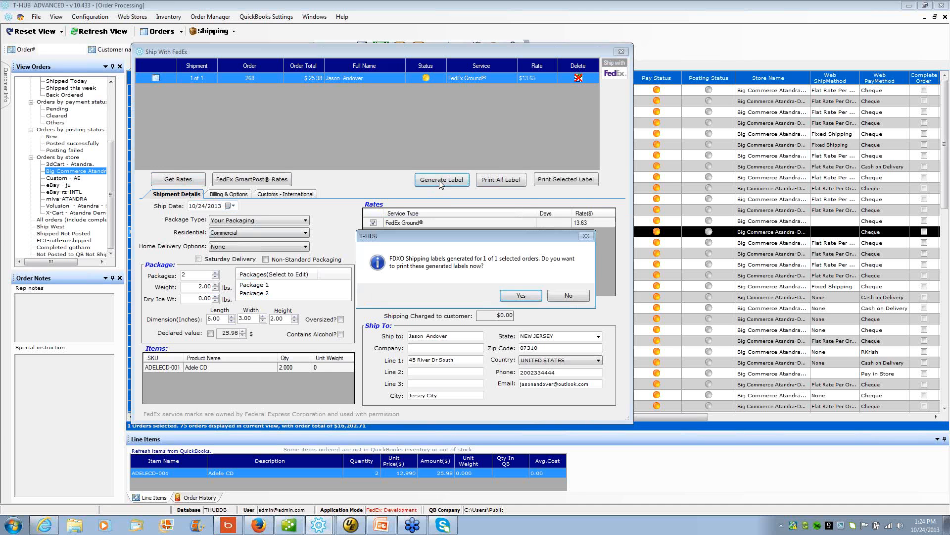
pyautogui.click(534, 299)
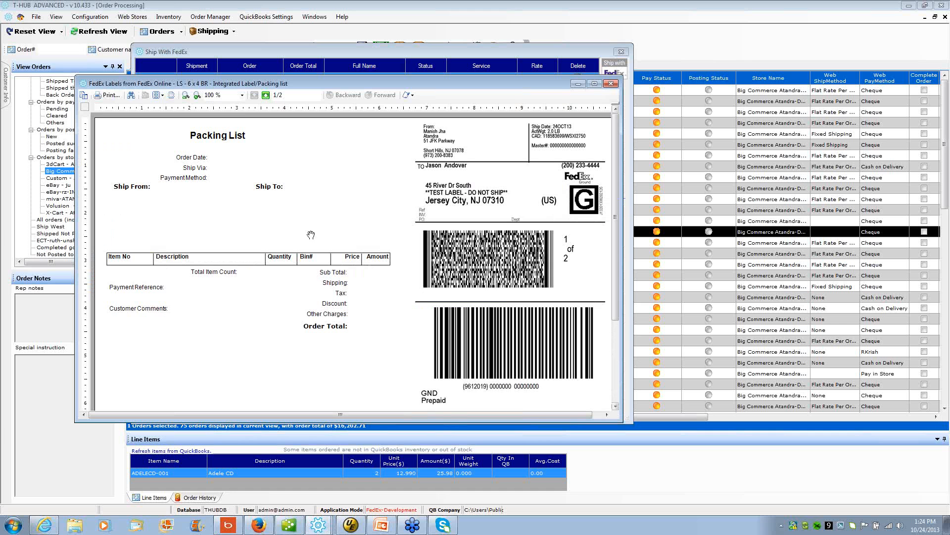
# Examine both pages of the integrated label/packing list preview in full, and close the preview and the FedEx shipping window
pyautogui.click(266, 95)
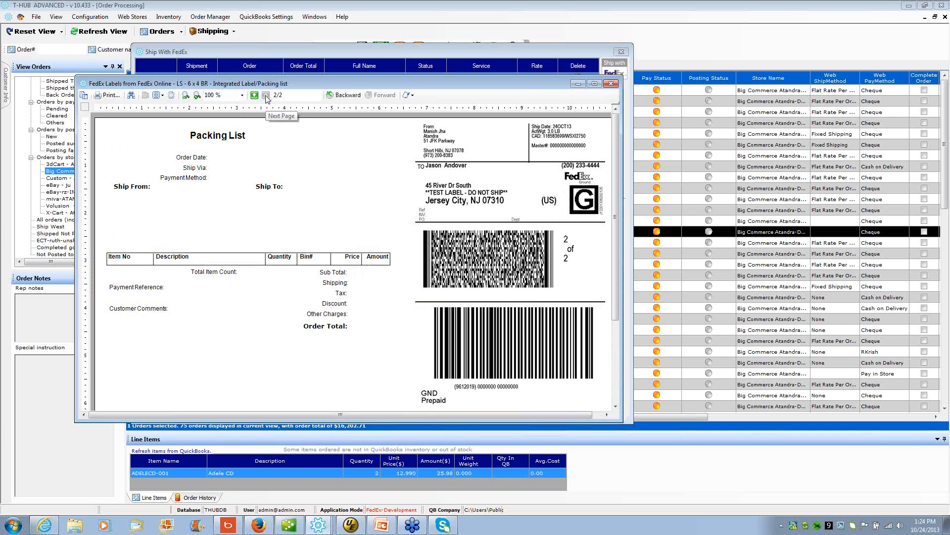
pyautogui.click(614, 394)
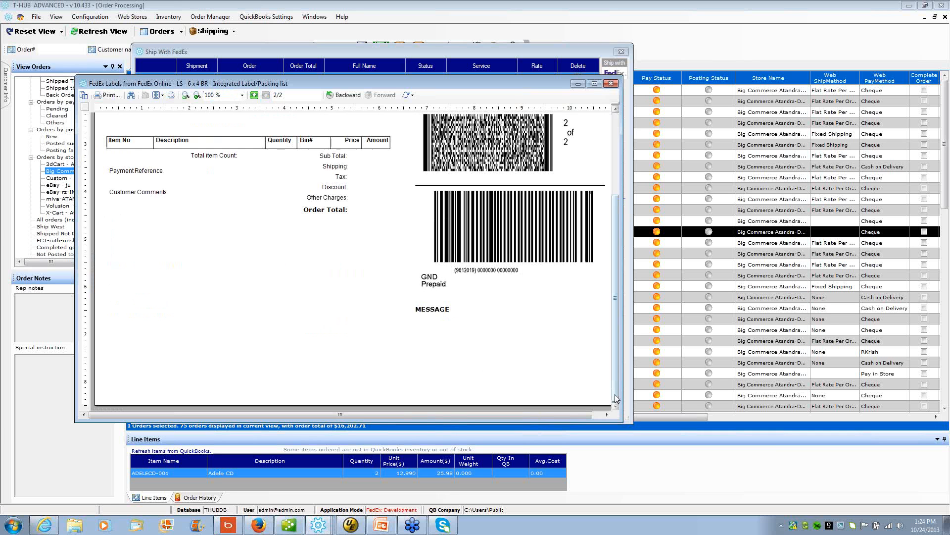
pyautogui.click(615, 132)
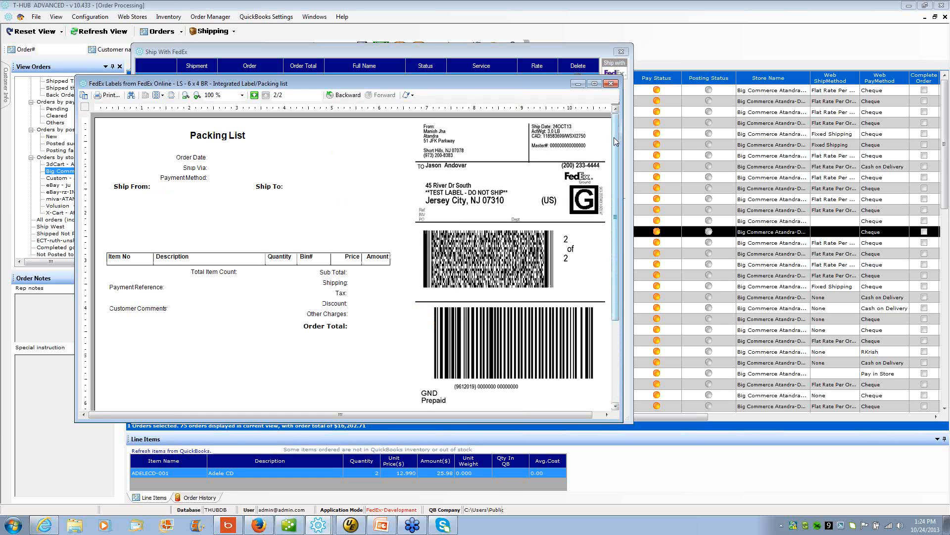
pyautogui.moveTo(616, 124); pyautogui.dragTo(613, 221)
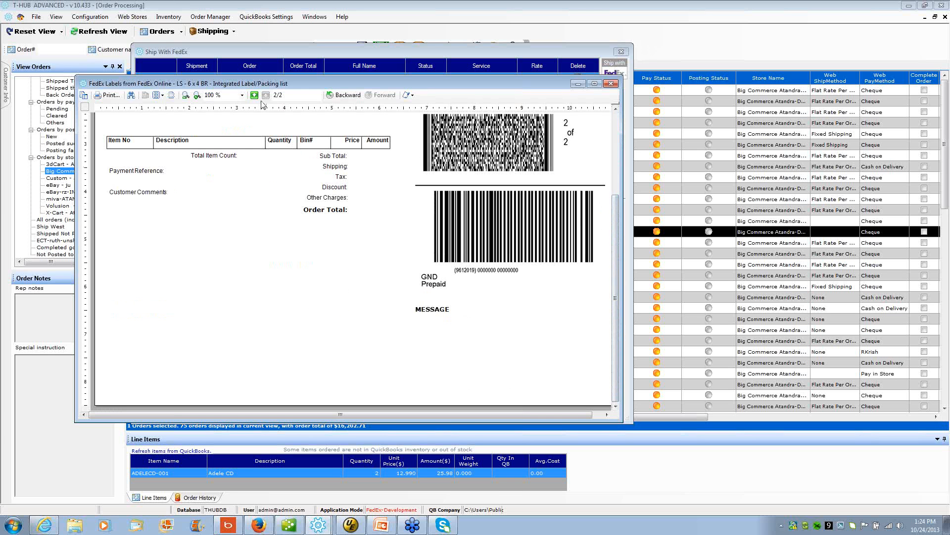
pyautogui.click(255, 95)
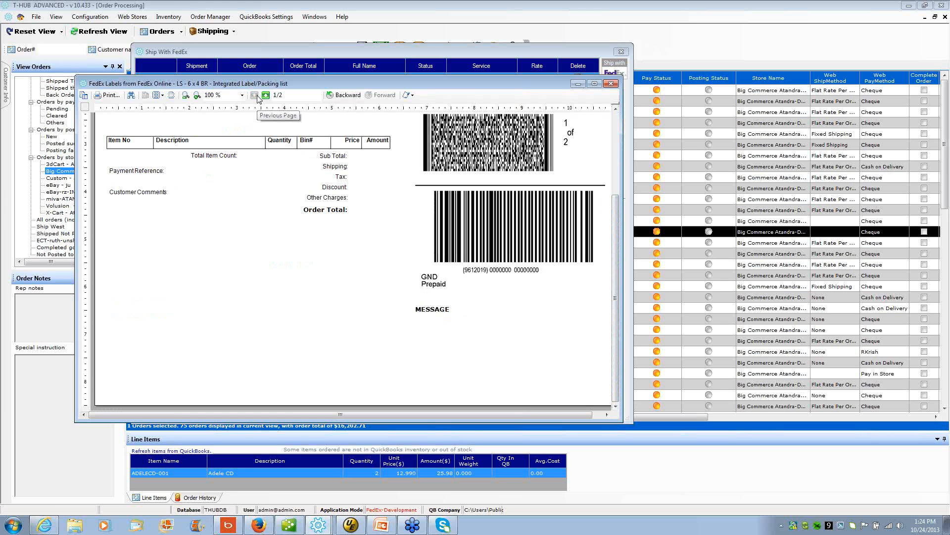
pyautogui.click(617, 121)
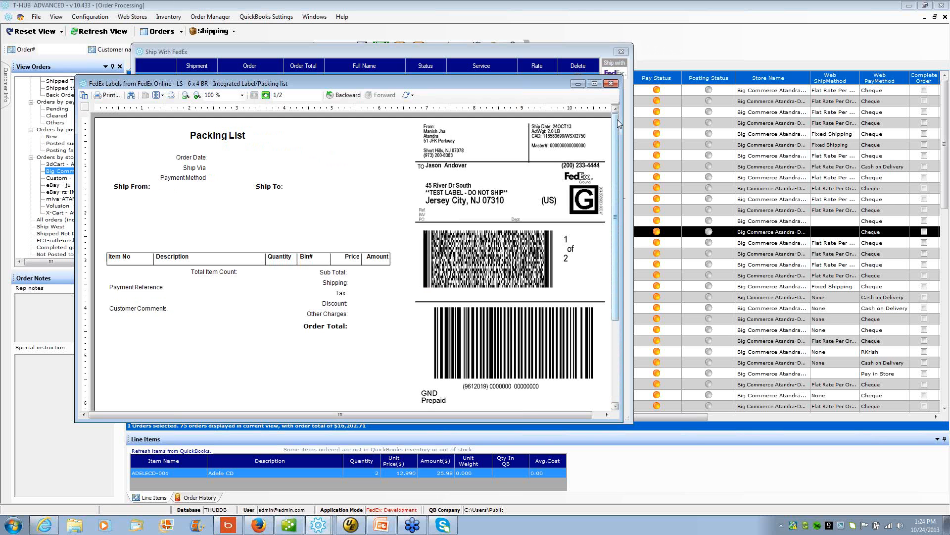
pyautogui.click(610, 83)
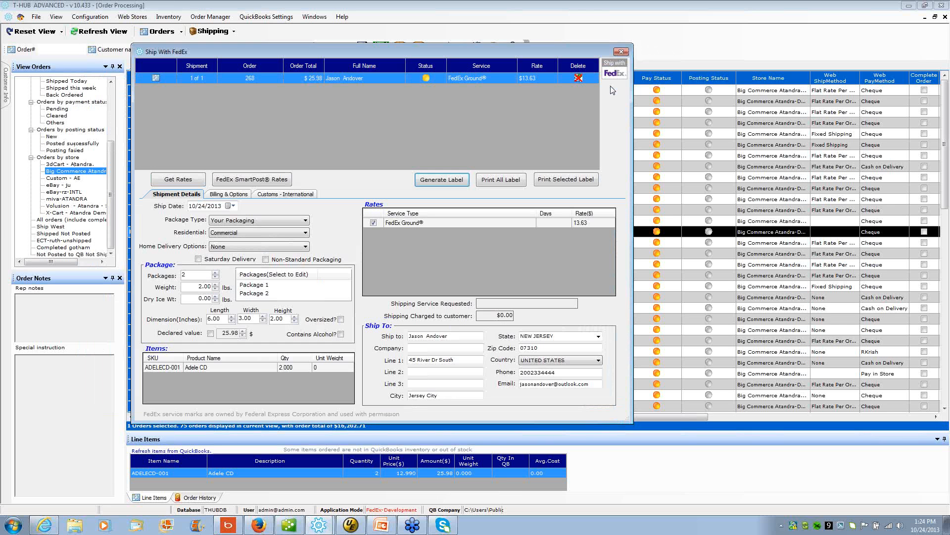
pyautogui.click(625, 53)
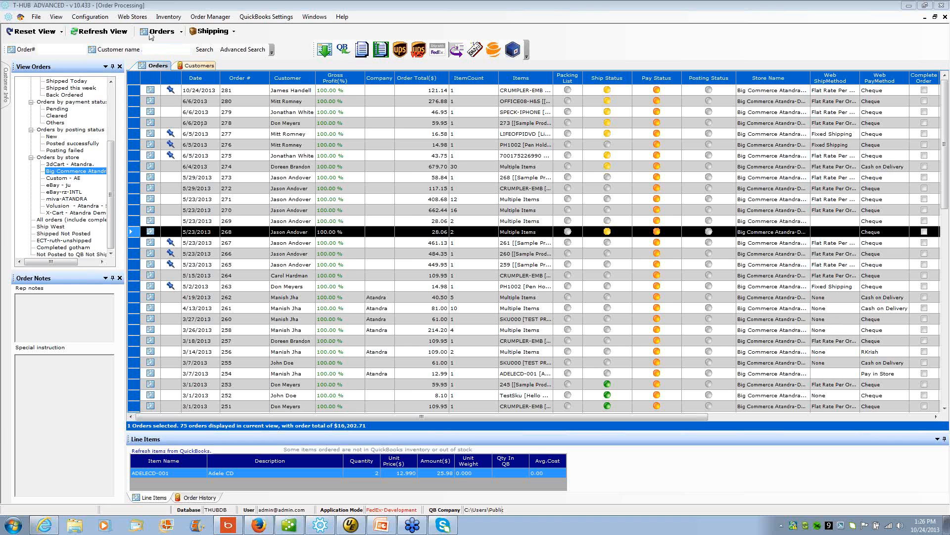
# Review the default domestic length, width and height in the Big Commerce store's FedEx-Online preferences and return to the order list
pyautogui.click(132, 16)
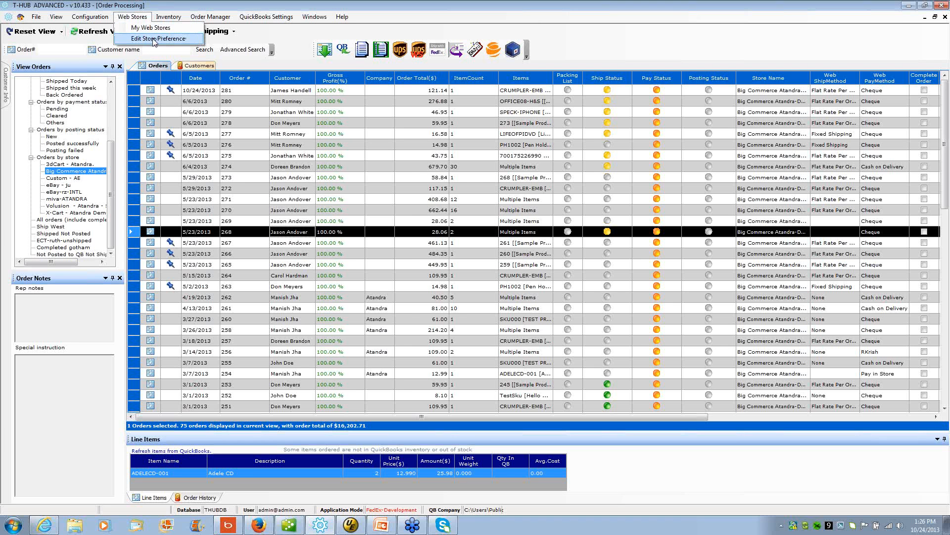
pyautogui.click(153, 38)
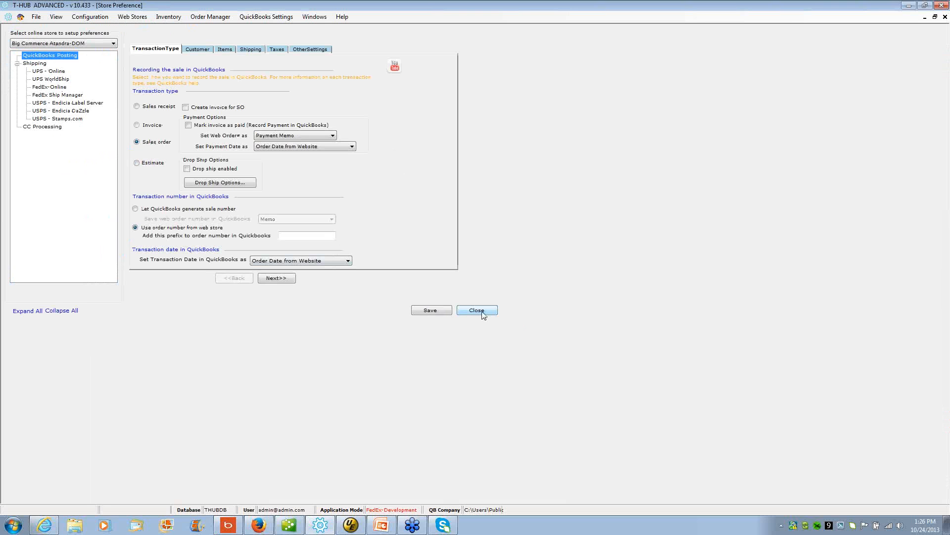
pyautogui.click(50, 87)
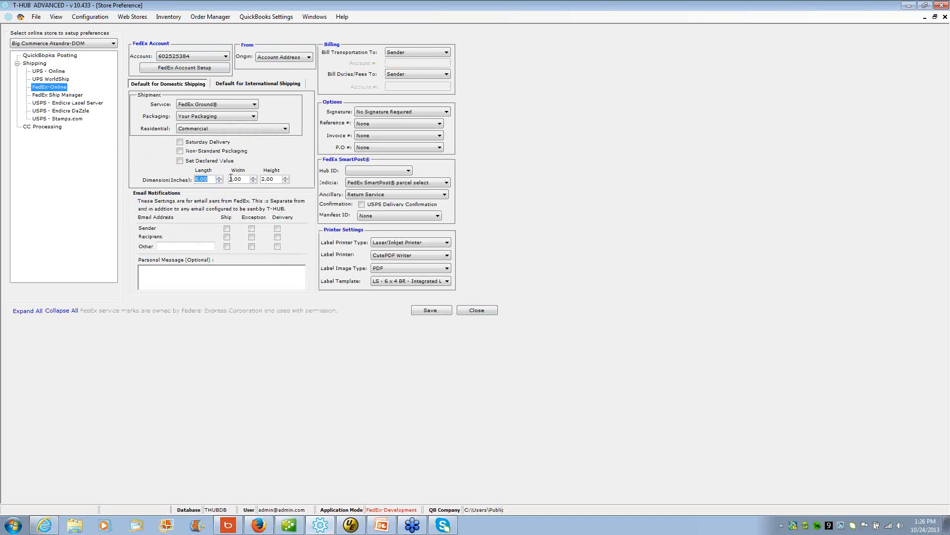
pyautogui.click(249, 179)
pyautogui.moveTo(249, 179); pyautogui.dragTo(177, 168)
pyautogui.moveTo(279, 180); pyautogui.dragTo(216, 171)
pyautogui.click(475, 310)
pyautogui.click(476, 297)
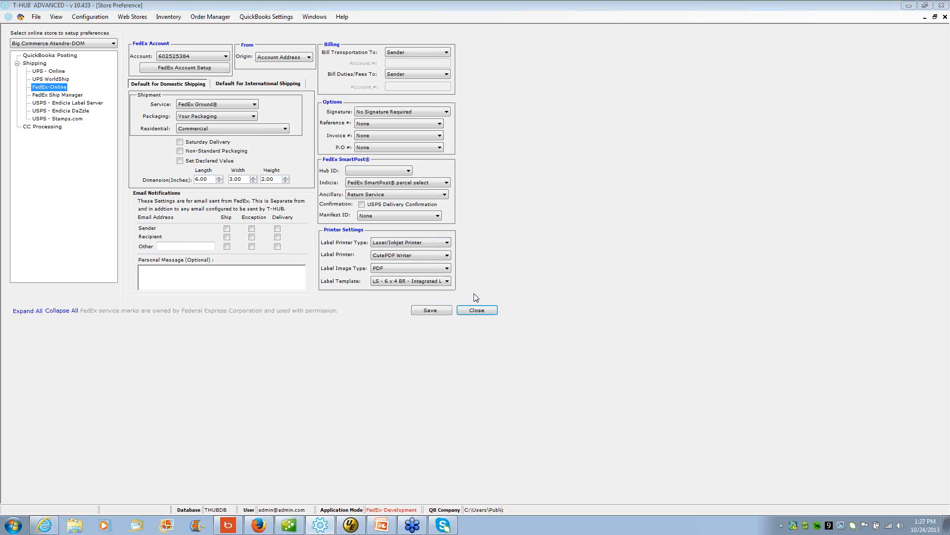
pyautogui.click(803, 333)
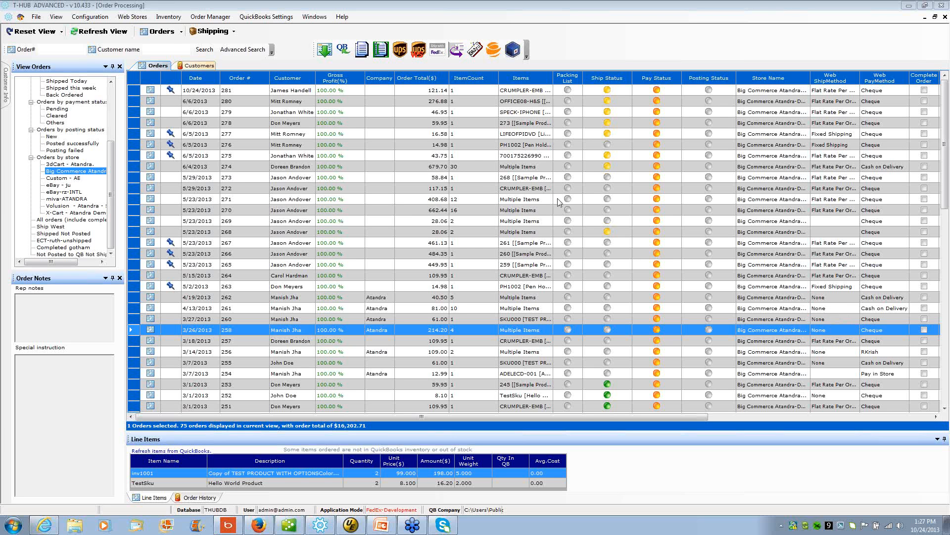
# Enable updating shipping status and tracking to the online store in the Big Commerce store's shipping preferences
pyautogui.click(139, 18)
pyautogui.click(174, 36)
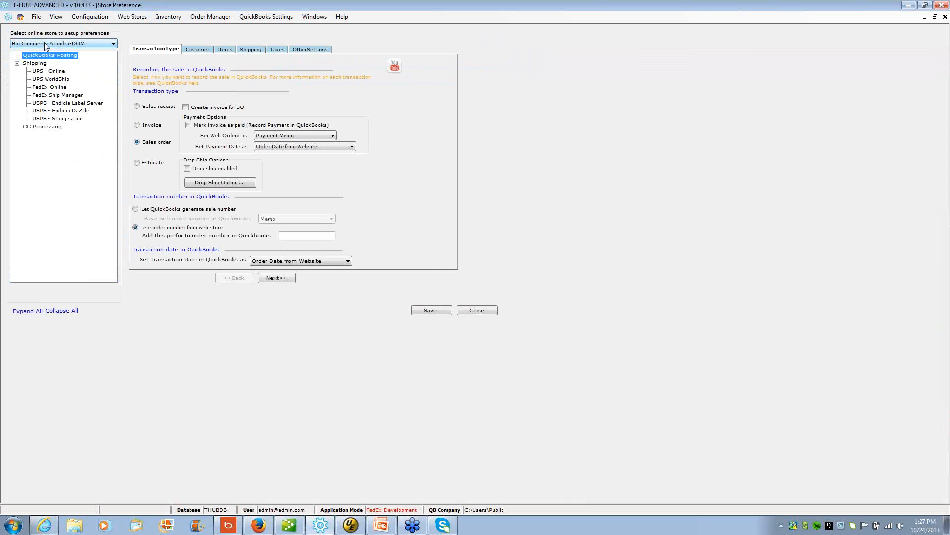
pyautogui.click(34, 63)
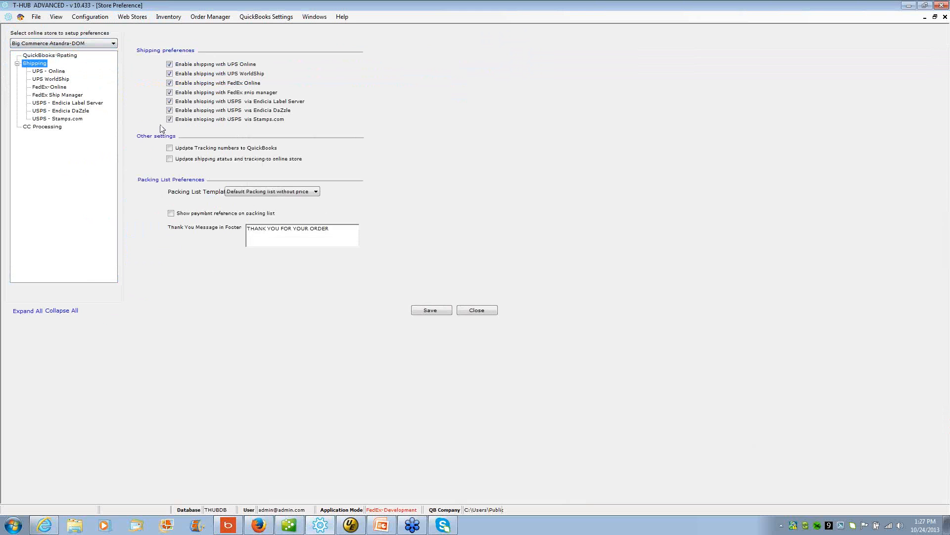
pyautogui.click(205, 162)
# Enable the FedEx Ship e-mail notification for the Sender in the FedEx-Online preferences and dismiss the software update notice
pyautogui.click(53, 89)
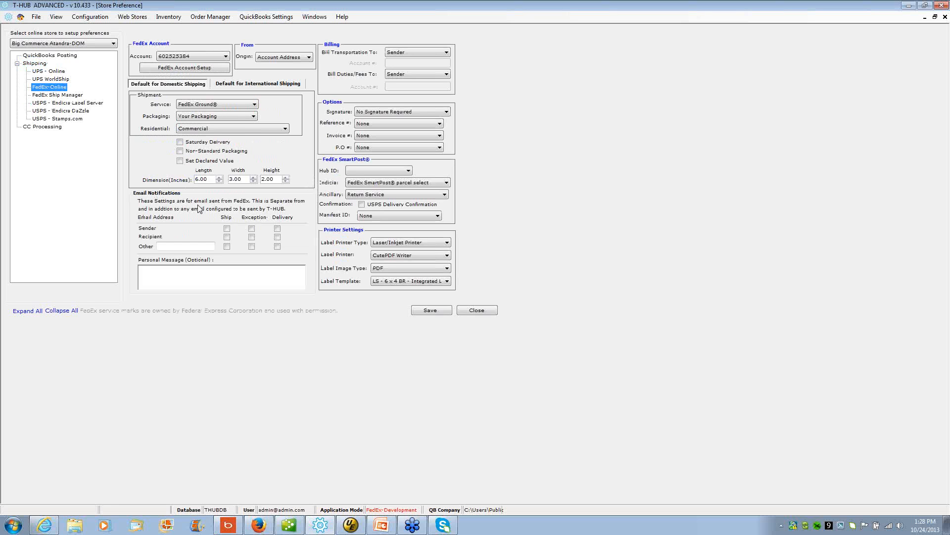
pyautogui.click(227, 228)
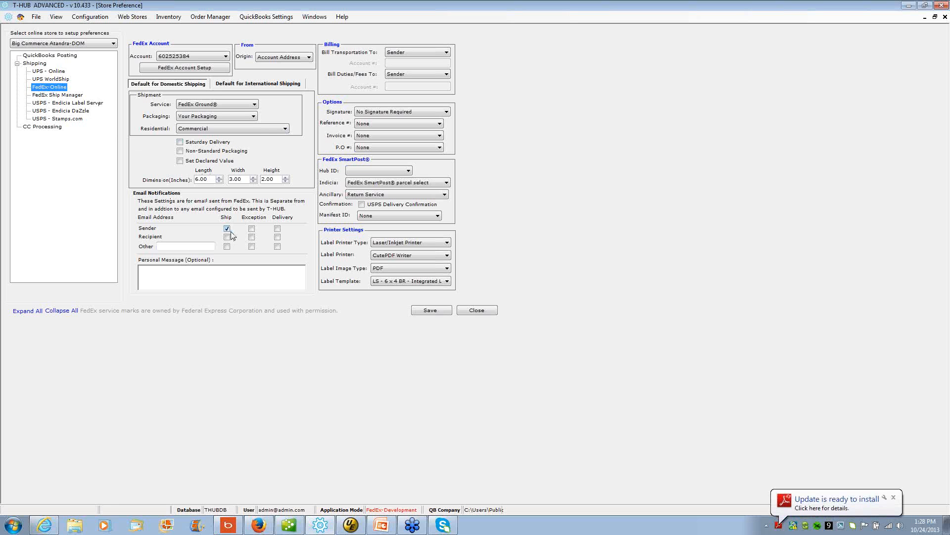
pyautogui.click(894, 497)
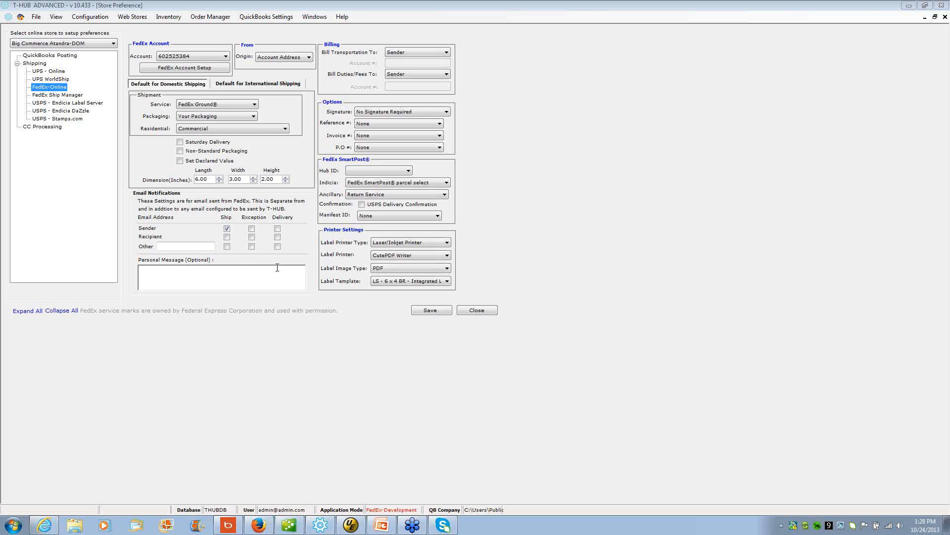
# Recheck the store's general shipping preferences, close them with the changes saved, and select the 5/23/2013 Elgato EyeTV order
pyautogui.click(40, 63)
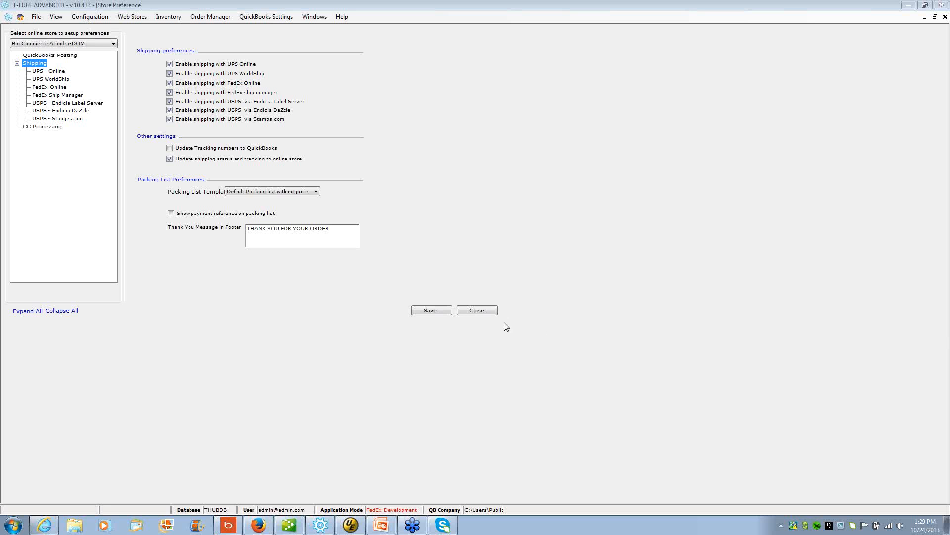
pyautogui.click(479, 310)
pyautogui.click(476, 295)
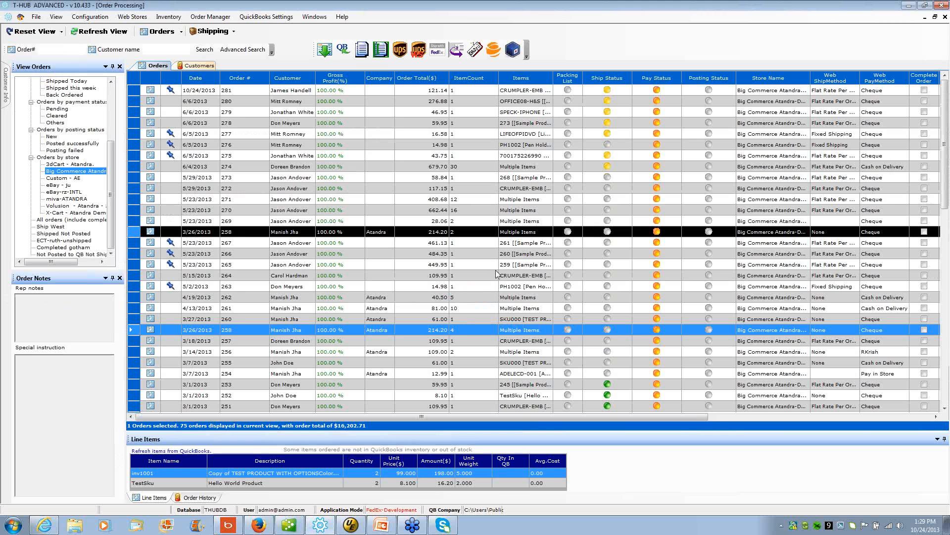
pyautogui.click(355, 257)
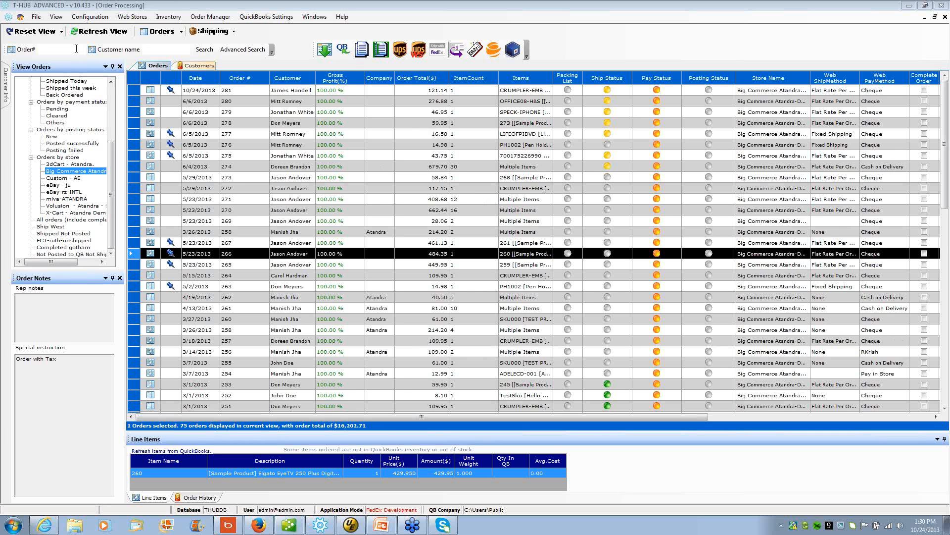
# Open the BigCommerce store's setup, check its order download settings including the default weight unit, and close it with changes saved
pyautogui.click(144, 17)
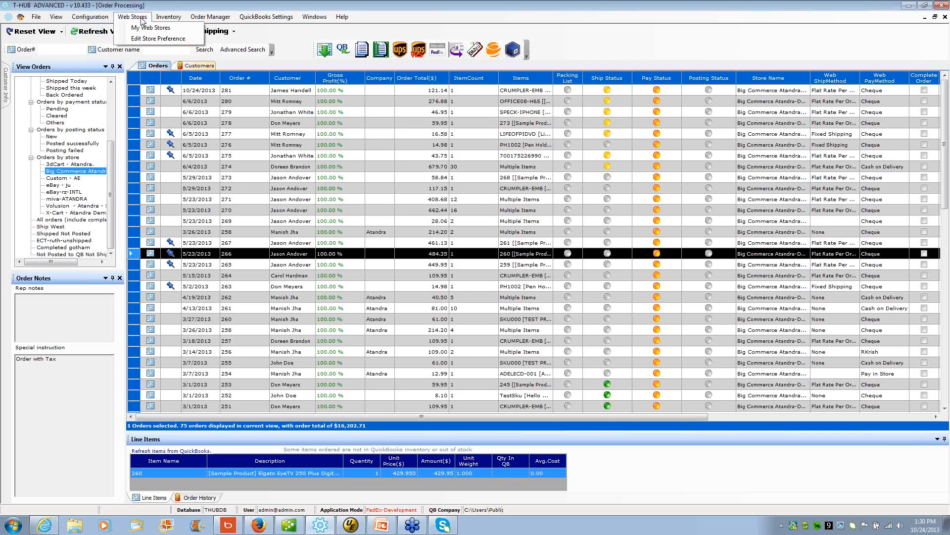
pyautogui.click(148, 24)
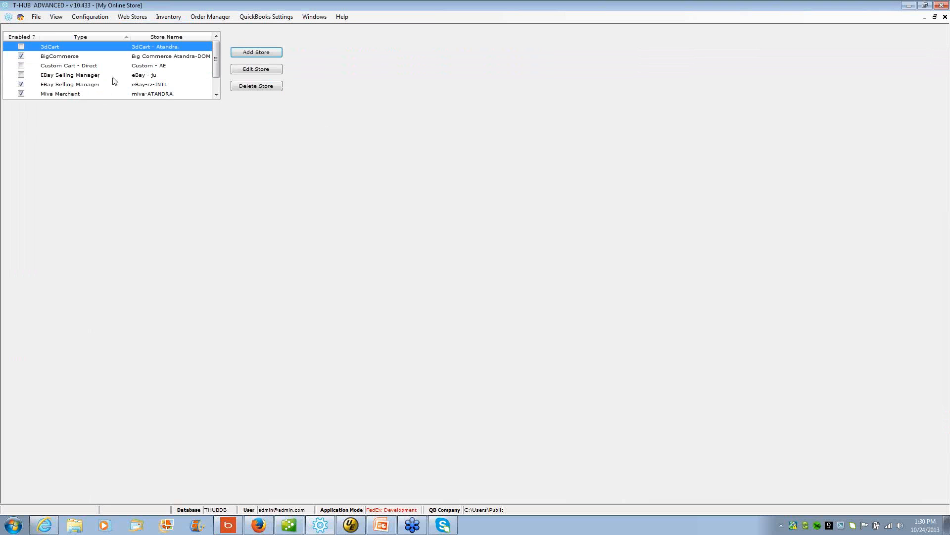
pyautogui.click(112, 58)
pyautogui.click(247, 70)
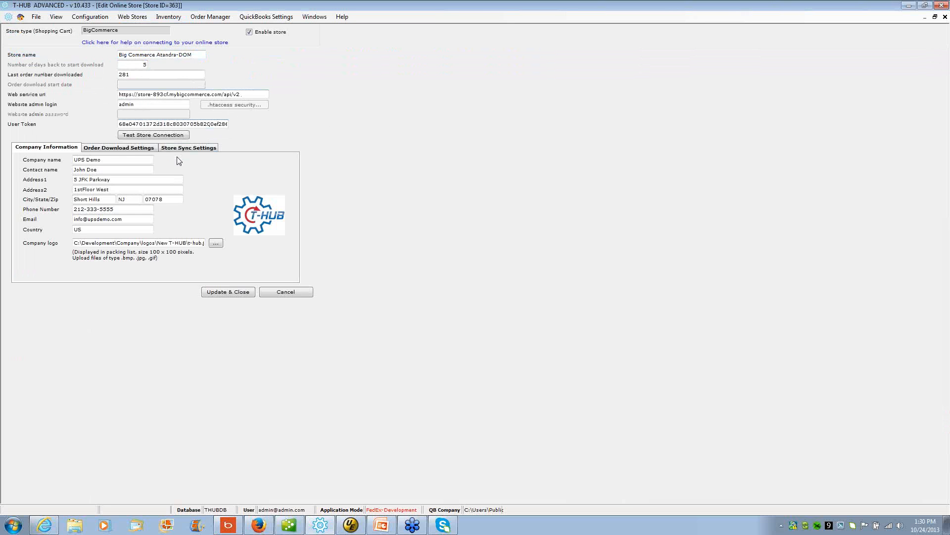
pyautogui.click(124, 153)
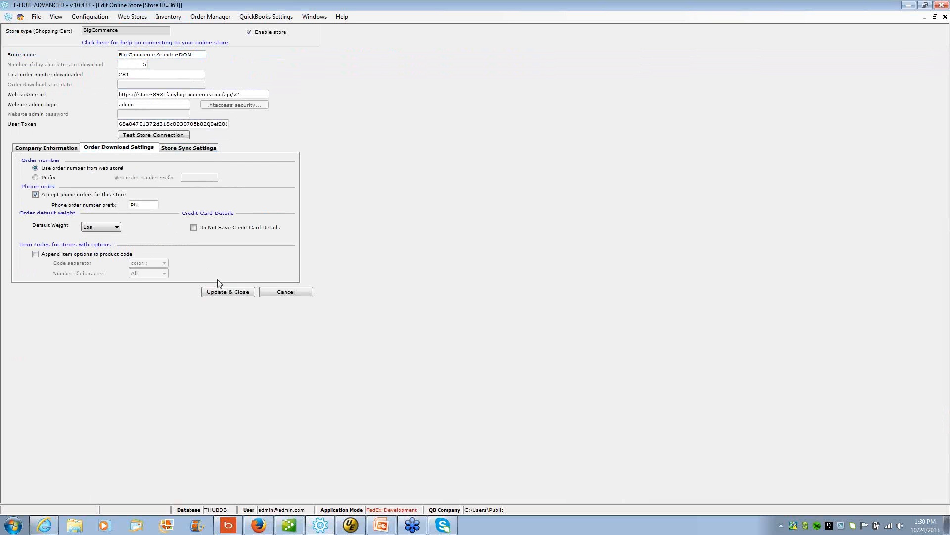
pyautogui.click(279, 291)
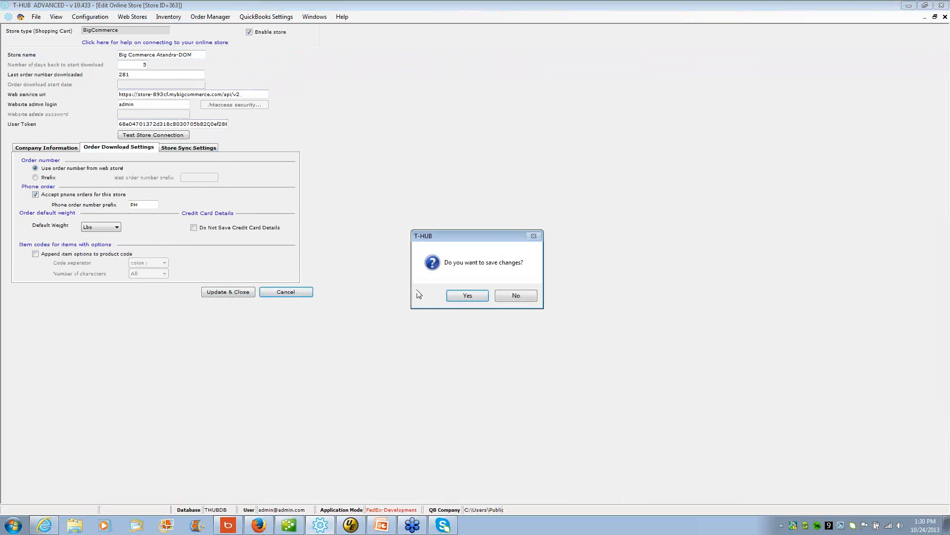
pyautogui.click(479, 298)
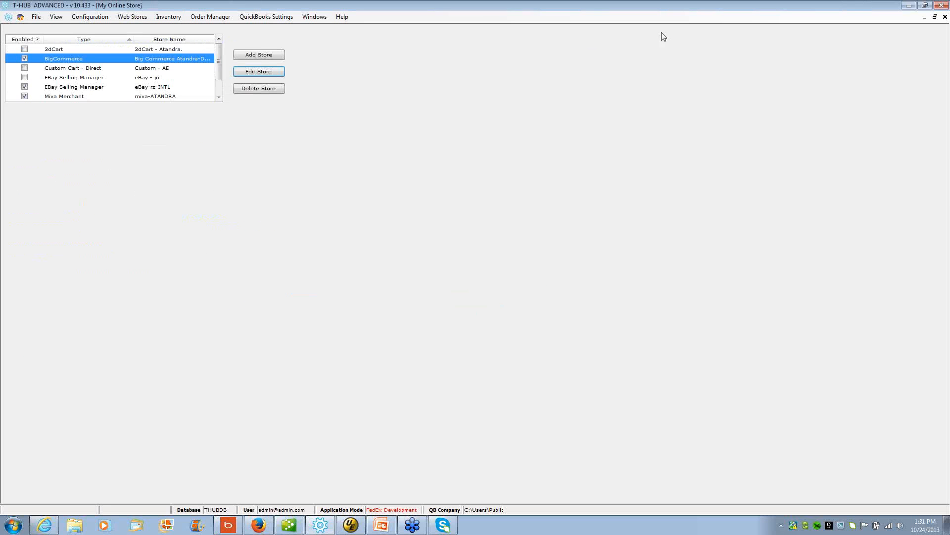
# Return to the Order Processing window and start a new phone order
pyautogui.click(314, 16)
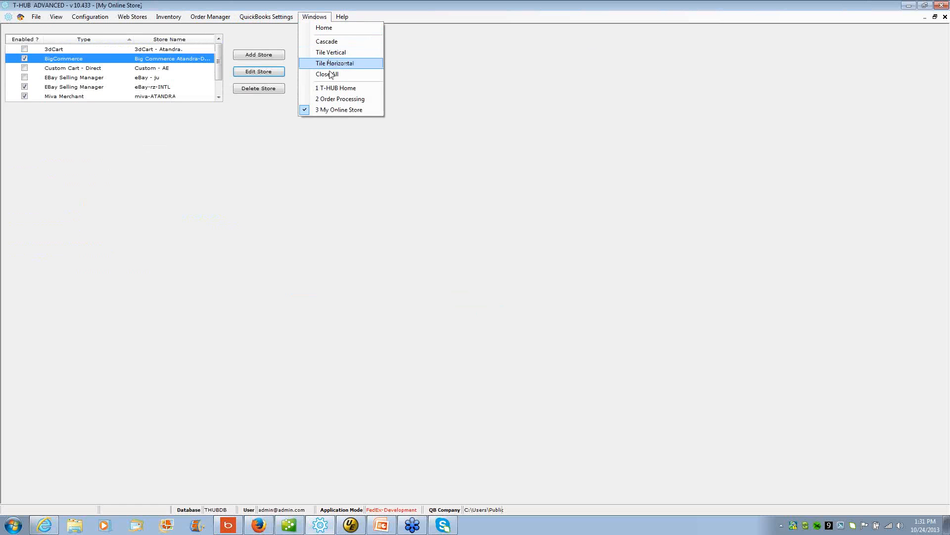
pyautogui.click(329, 98)
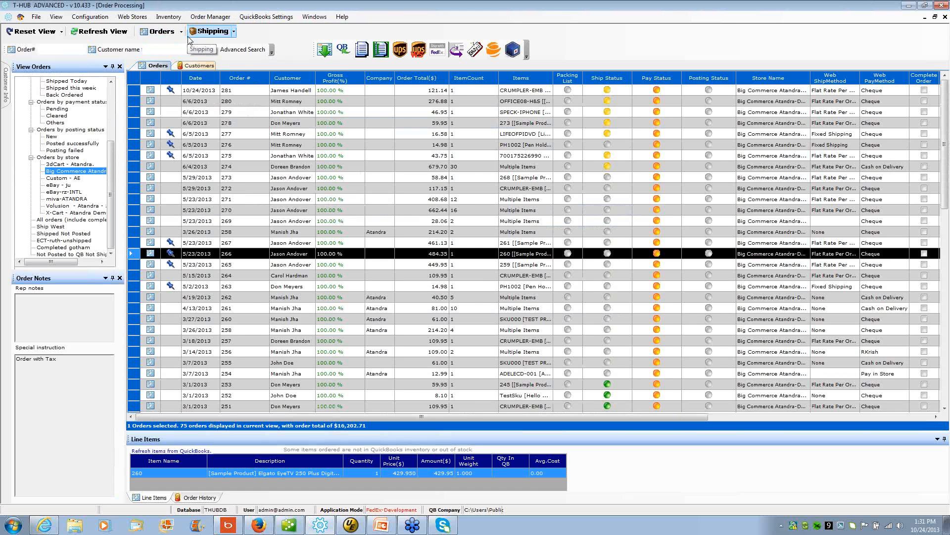
pyautogui.click(181, 31)
pyautogui.click(182, 81)
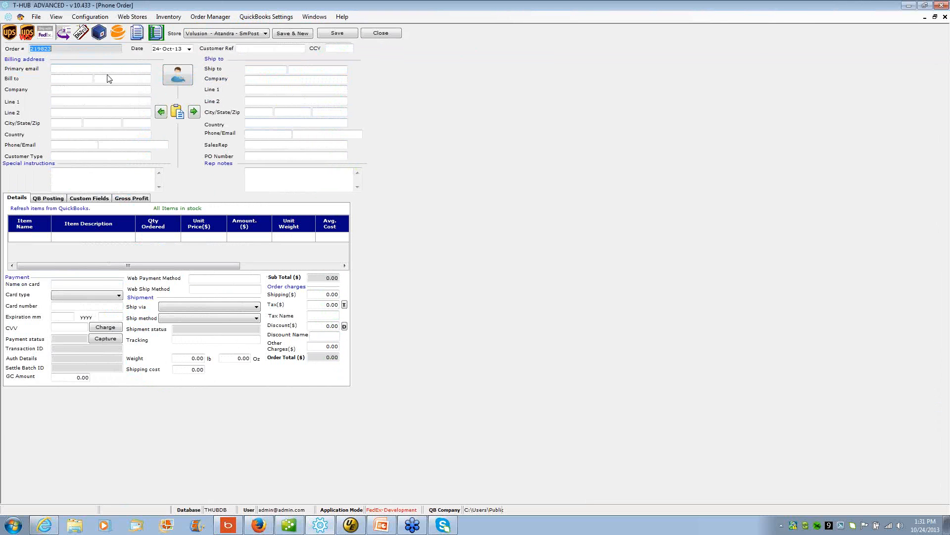
# Search the T-HUB customer records by first name and fill the phone order with a matching customer's billing and shipping details
pyautogui.click(189, 84)
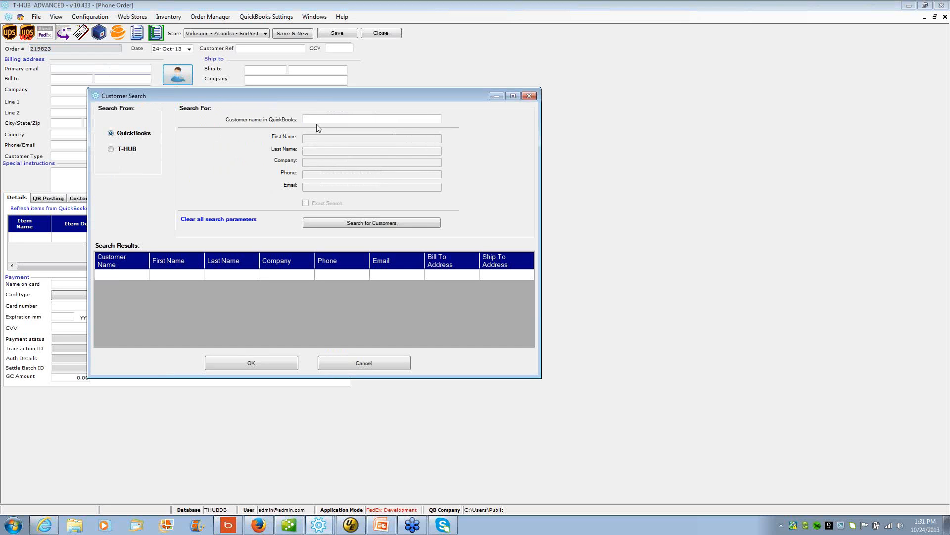
pyautogui.click(120, 150)
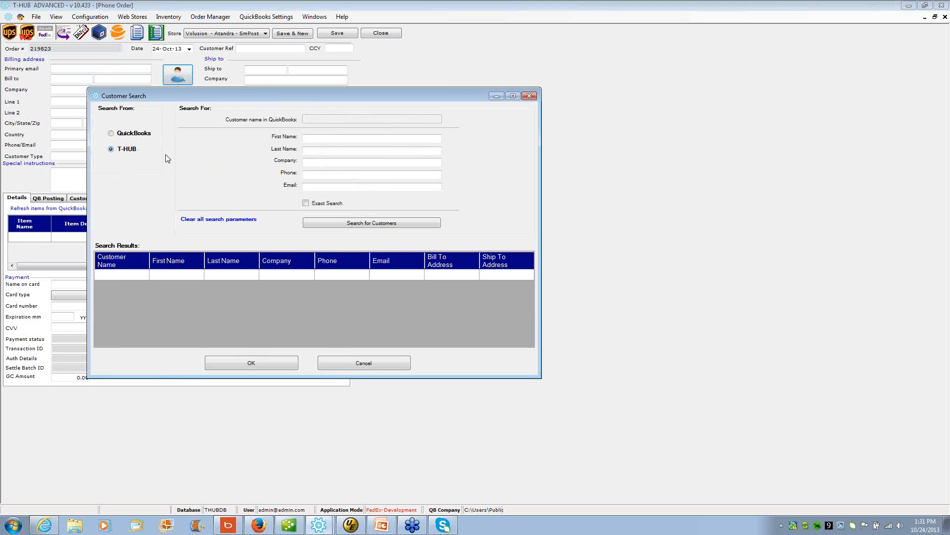
pyautogui.click(314, 139)
pyautogui.write('JOHN')
pyautogui.click(366, 224)
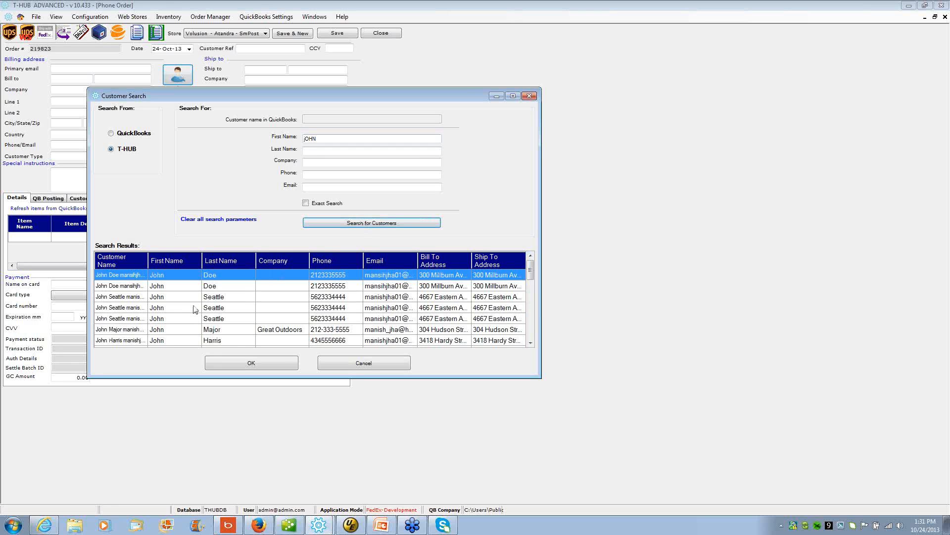
pyautogui.click(171, 297)
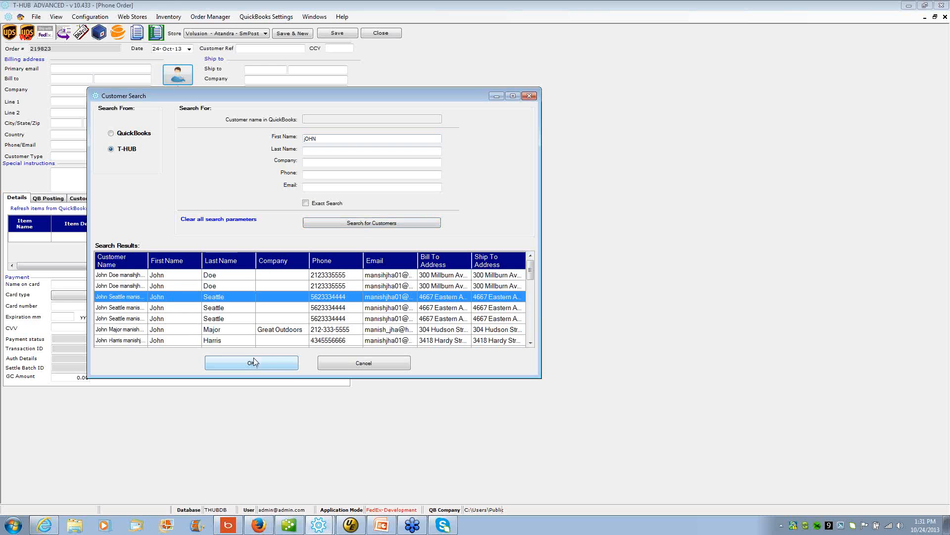
pyautogui.click(278, 367)
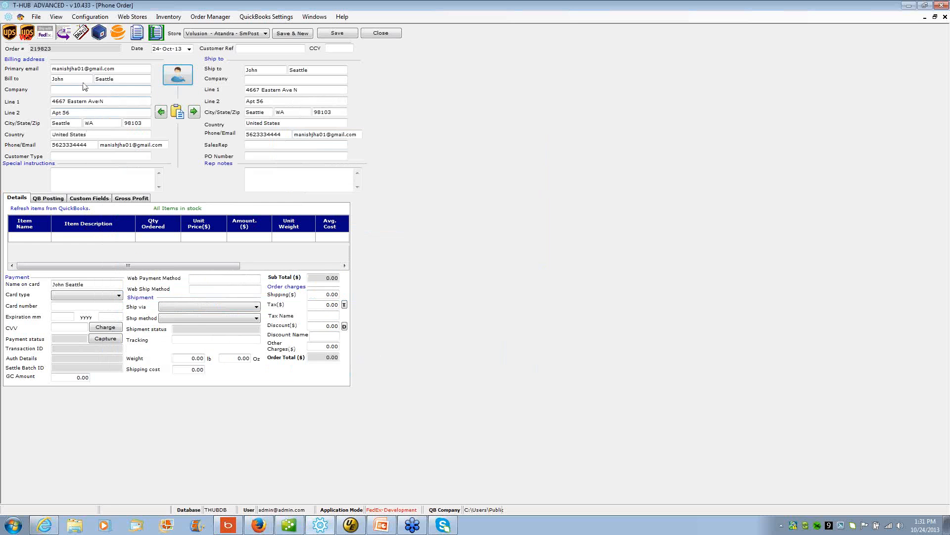
# Add item 006-00002 to the phone order, save the order, and dismiss the Shipvia notice
pyautogui.click(27, 238)
pyautogui.doubleClick(27, 238)
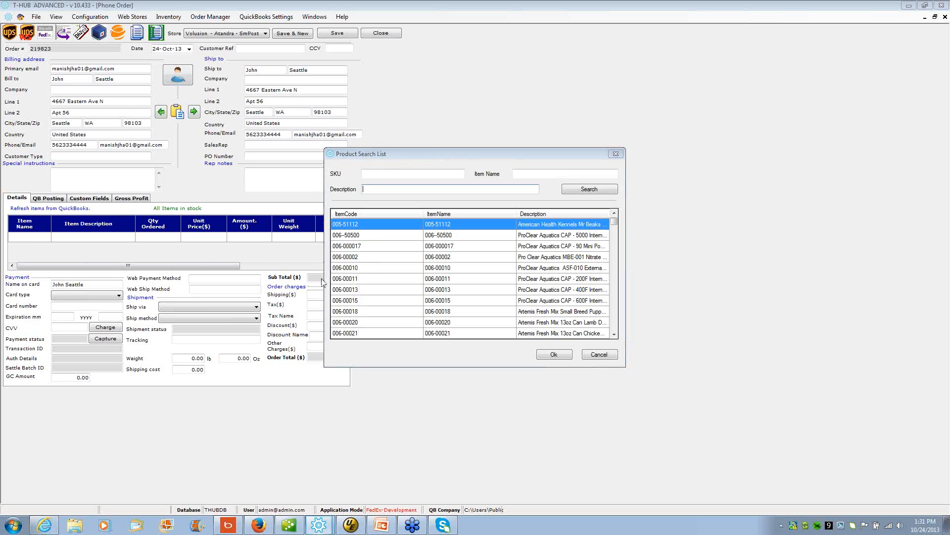
pyautogui.doubleClick(368, 257)
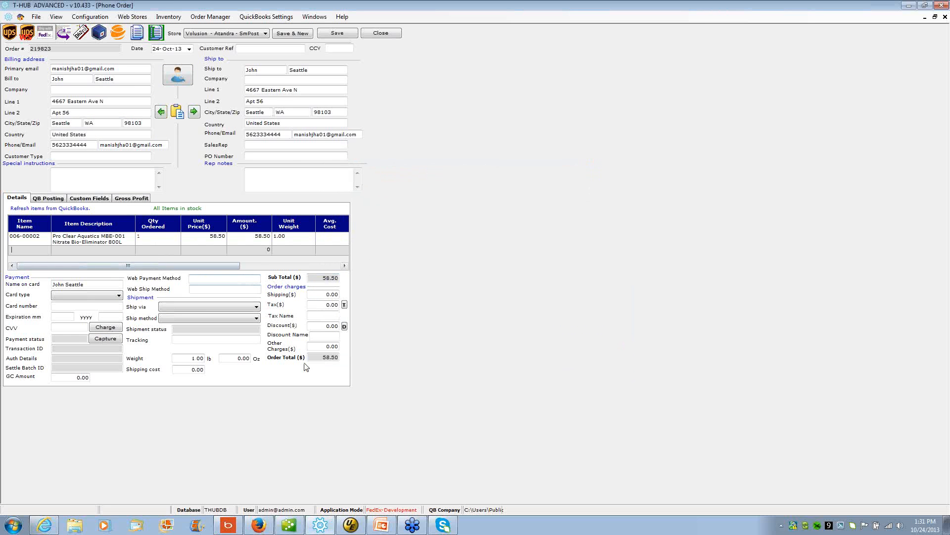
pyautogui.click(326, 33)
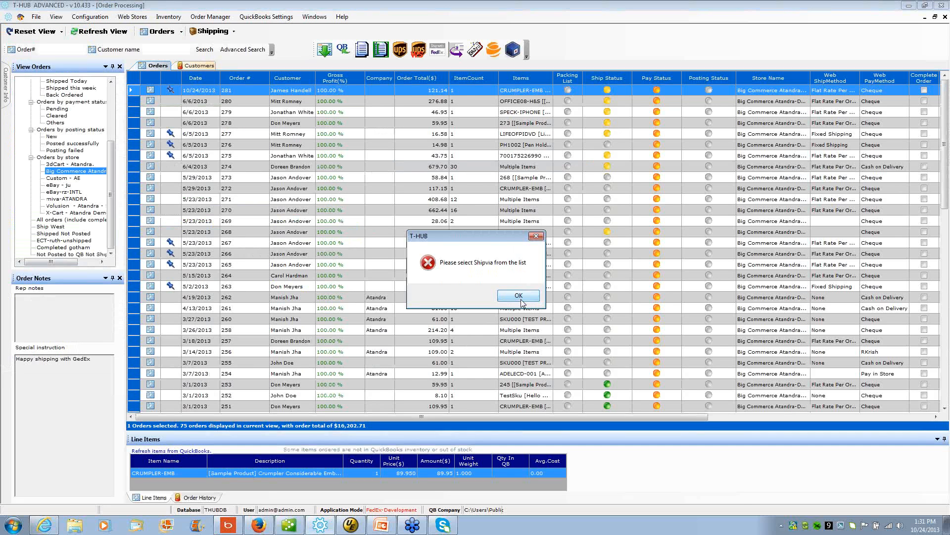
pyautogui.click(519, 297)
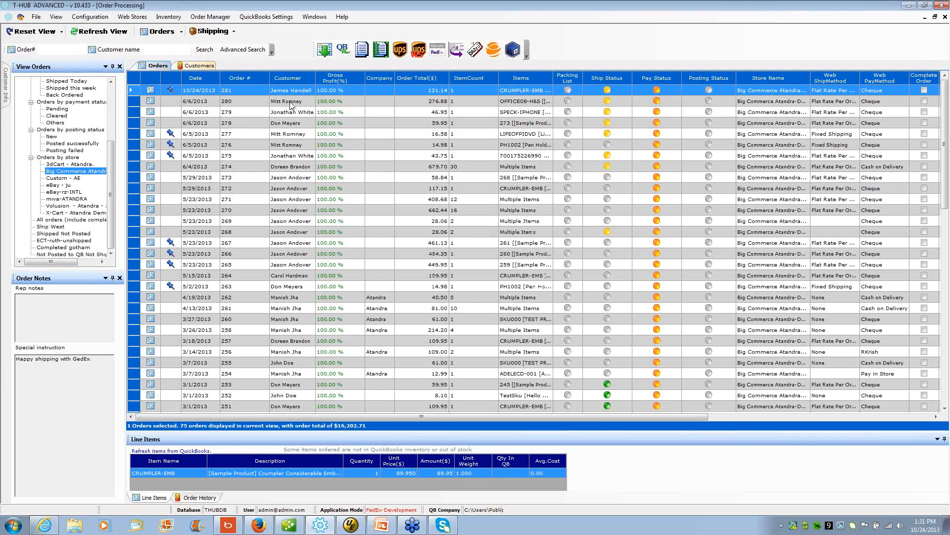
# Look through the Big Commerce store's order list for the newly saved phone order
pyautogui.click(270, 112)
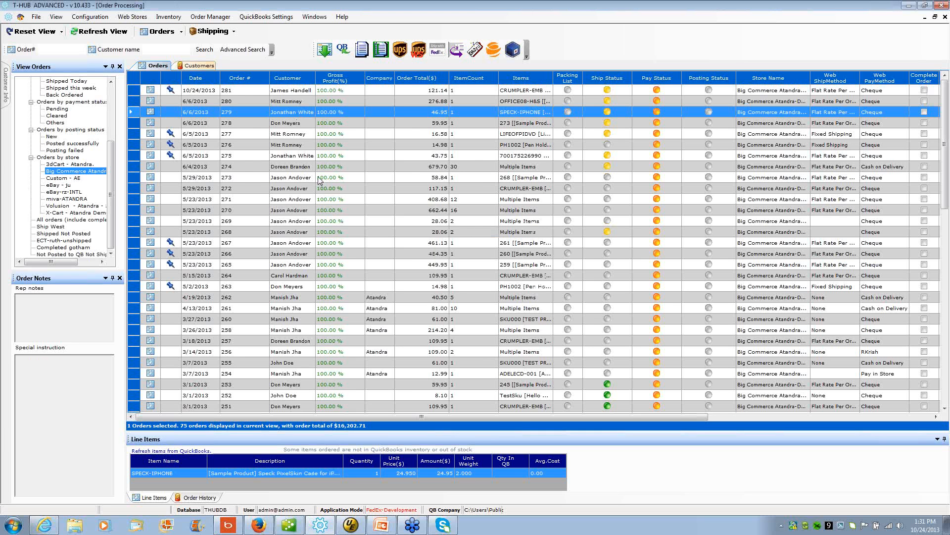
pyautogui.click(235, 91)
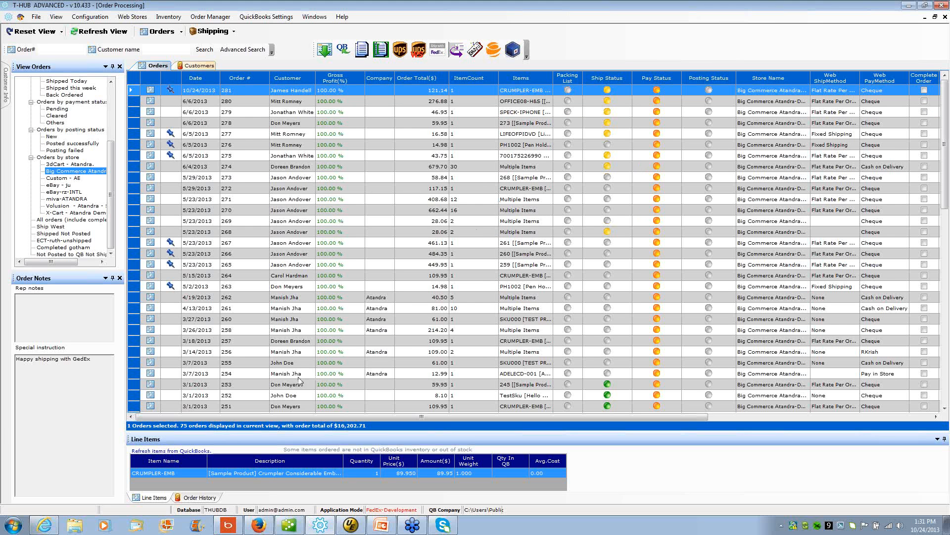
pyautogui.click(286, 391)
pyautogui.press('Down')
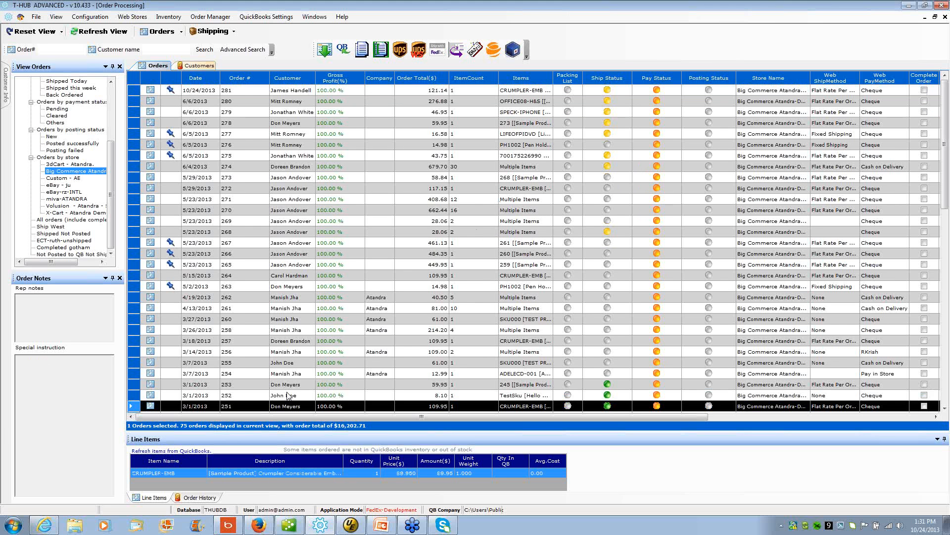
pyautogui.press('Down')
pyautogui.press('Down')
pyautogui.press('Down')
pyautogui.press('Down')
pyautogui.press('Down')
pyautogui.press('Down')
pyautogui.press('Down')
pyautogui.press('Down')
pyautogui.press('Down')
pyautogui.press('Down')
pyautogui.press('Down')
pyautogui.press('Down')
pyautogui.press('Down')
pyautogui.press('Down')
pyautogui.press('Down')
pyautogui.press('Down')
pyautogui.press('Down')
pyautogui.press('Down')
pyautogui.press('Down')
pyautogui.press('Down')
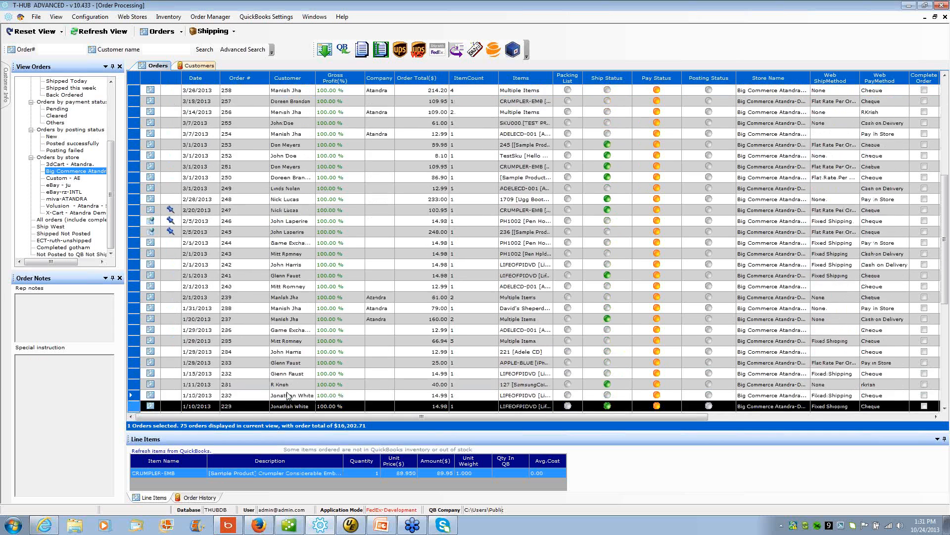
pyautogui.press('Down')
pyautogui.press('Down')
pyautogui.press('Down')
pyautogui.press('Down')
pyautogui.press('Down')
pyautogui.press('Down')
pyautogui.press('Down')
pyautogui.press('Down')
pyautogui.press('Down')
pyautogui.press('Down')
pyautogui.press('Down')
pyautogui.press('Down')
pyautogui.press('Down')
pyautogui.press('Down')
pyautogui.press('Down')
pyautogui.press('Down')
pyautogui.press('Down')
pyautogui.press('Down')
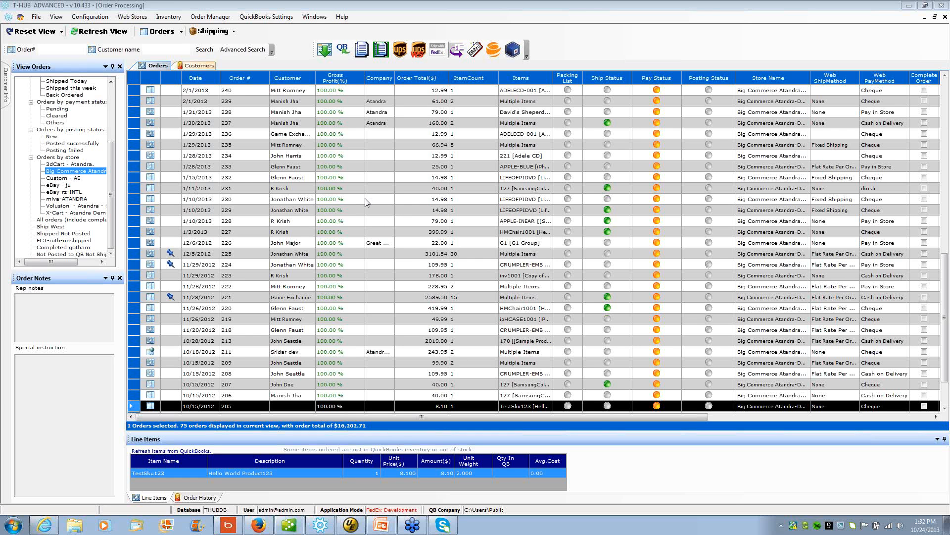
# List the Volusion store's orders, view the 10/24/2013 phone order's FedEx shipment details, and close them
pyautogui.click(62, 205)
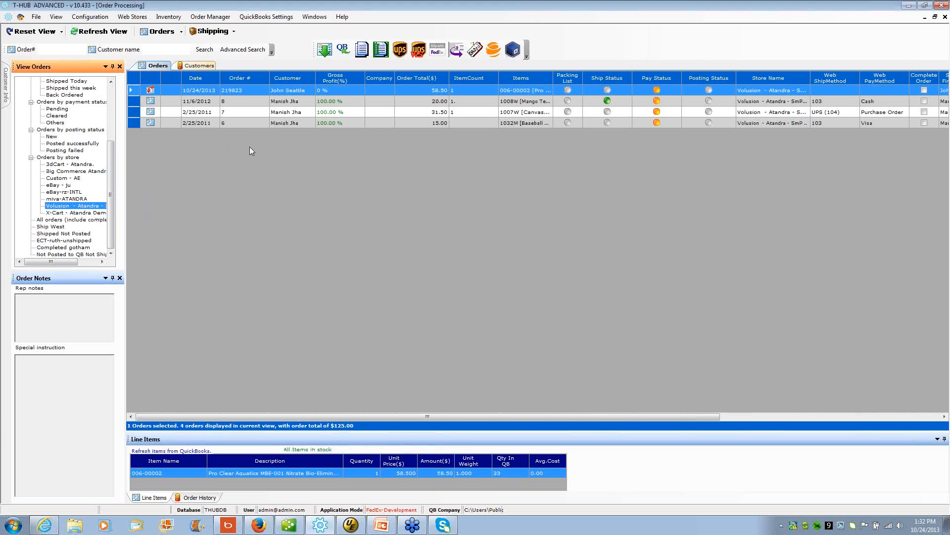
pyautogui.click(294, 91)
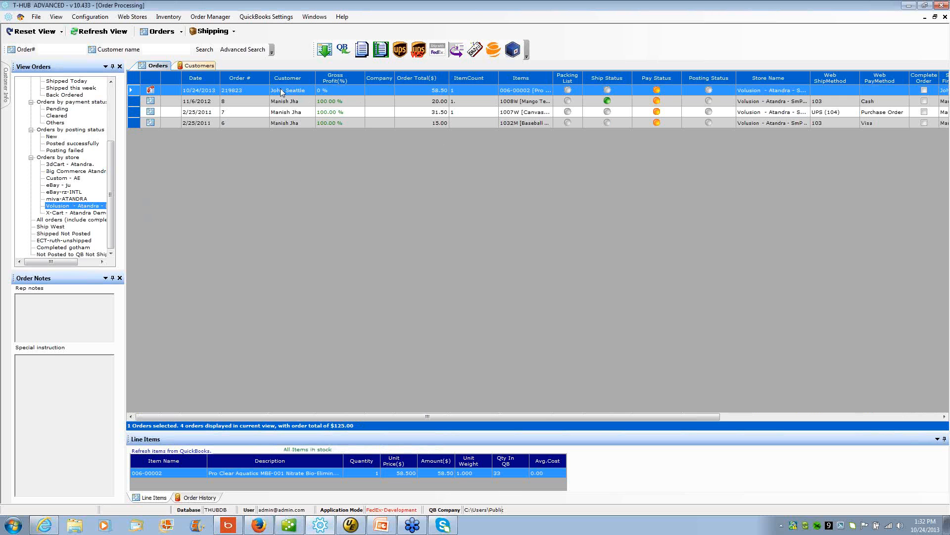
pyautogui.click(436, 50)
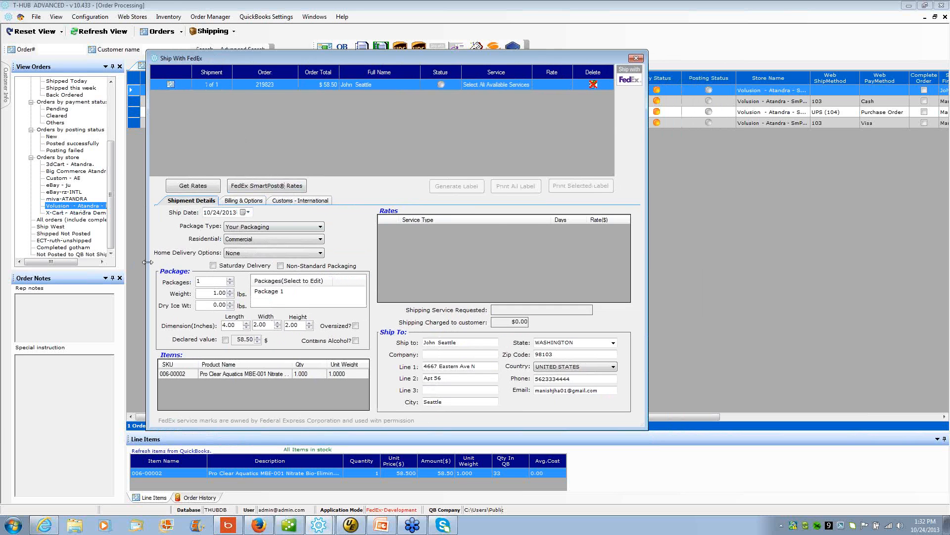
pyautogui.click(636, 60)
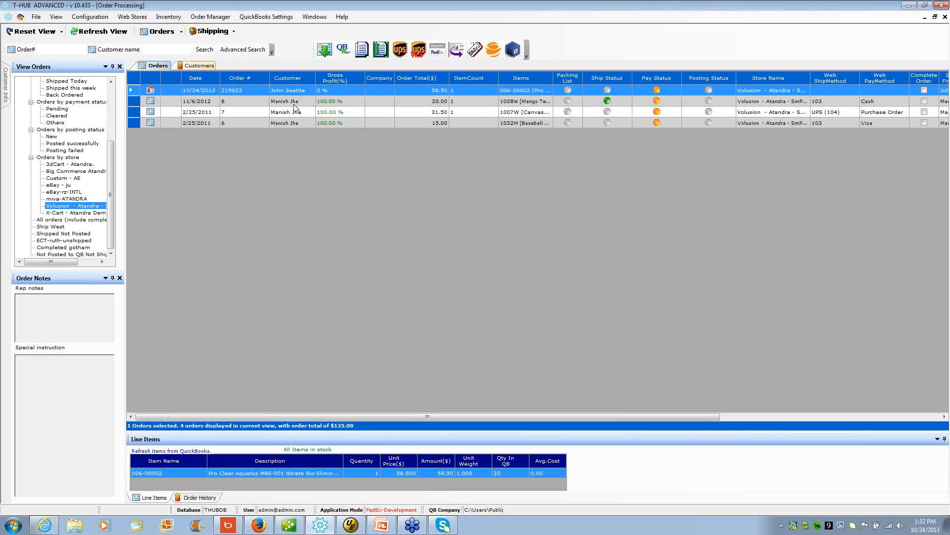
# Set the Volusion store's FedEx-Online label template to LS - 6 x 4 BR - Integrated Label/Packing list, then save and close the preferences
pyautogui.click(132, 16)
pyautogui.click(135, 39)
pyautogui.click(58, 44)
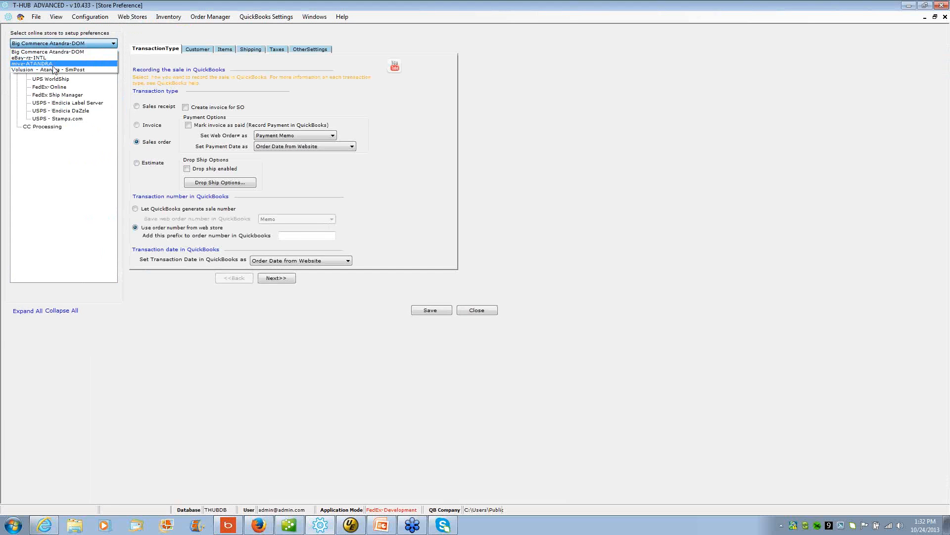
pyautogui.click(52, 69)
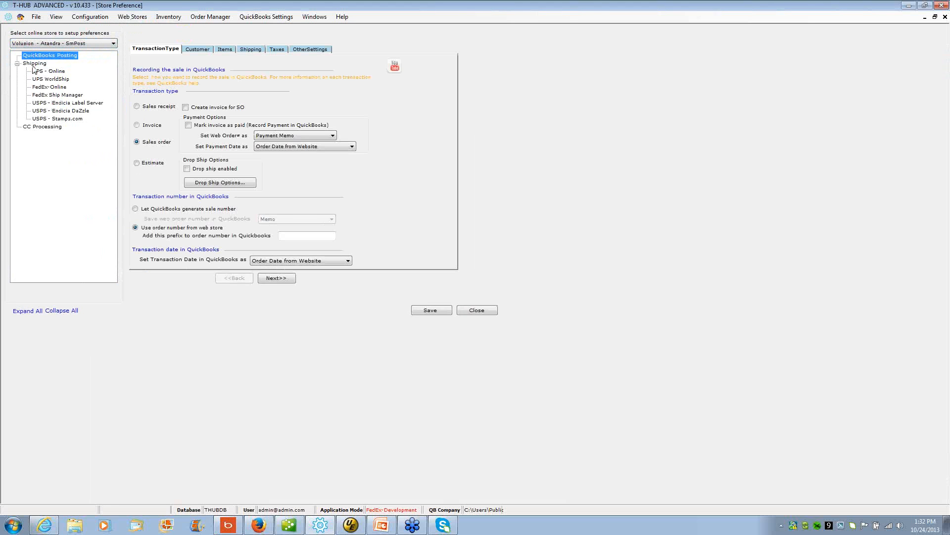
pyautogui.click(45, 88)
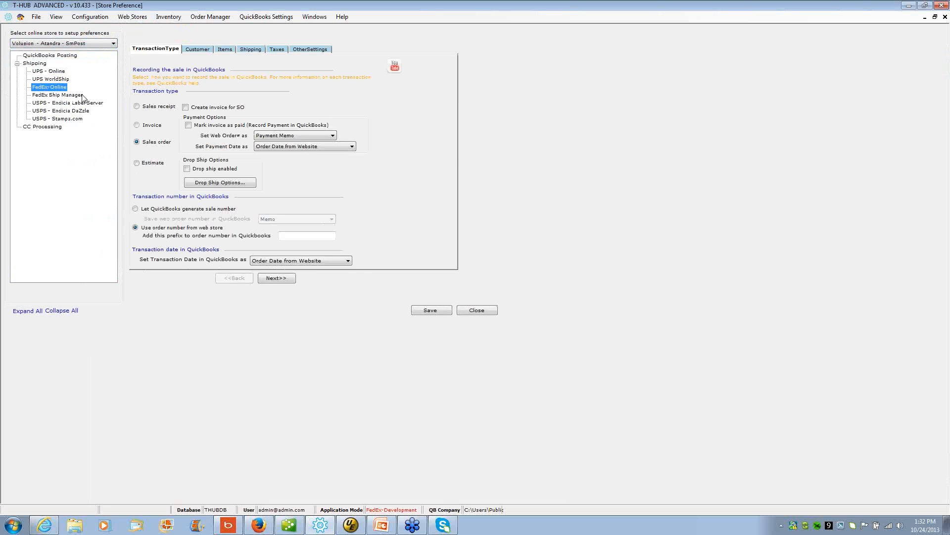
pyautogui.click(432, 283)
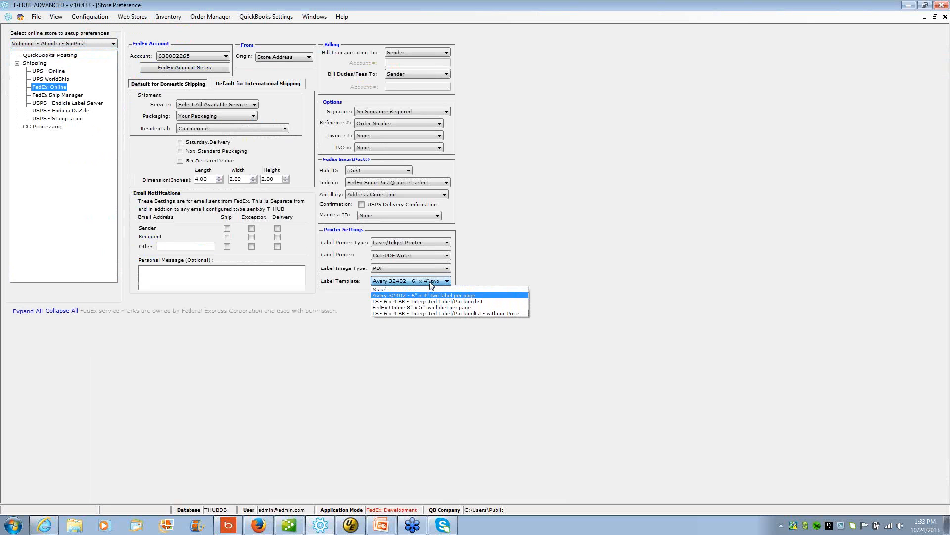
pyautogui.click(453, 302)
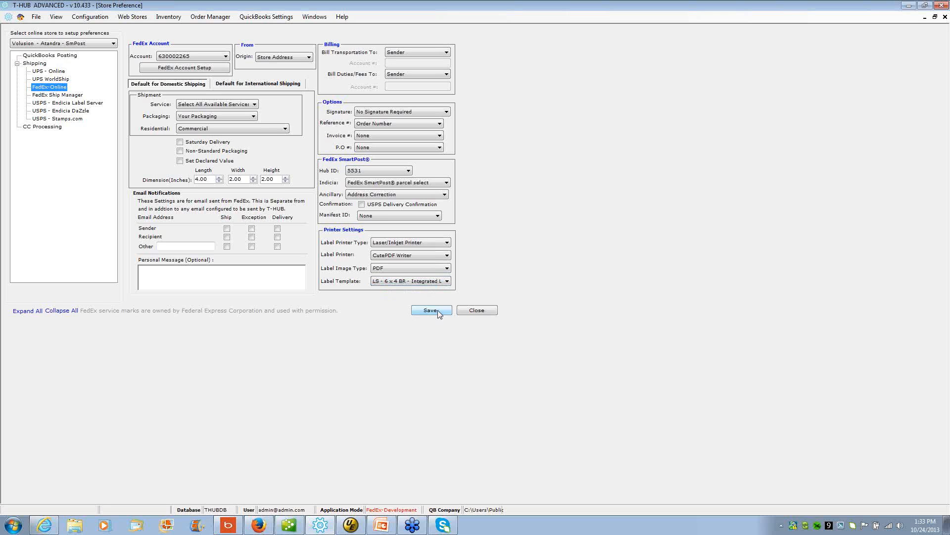
pyautogui.click(437, 310)
pyautogui.click(569, 297)
pyautogui.click(477, 310)
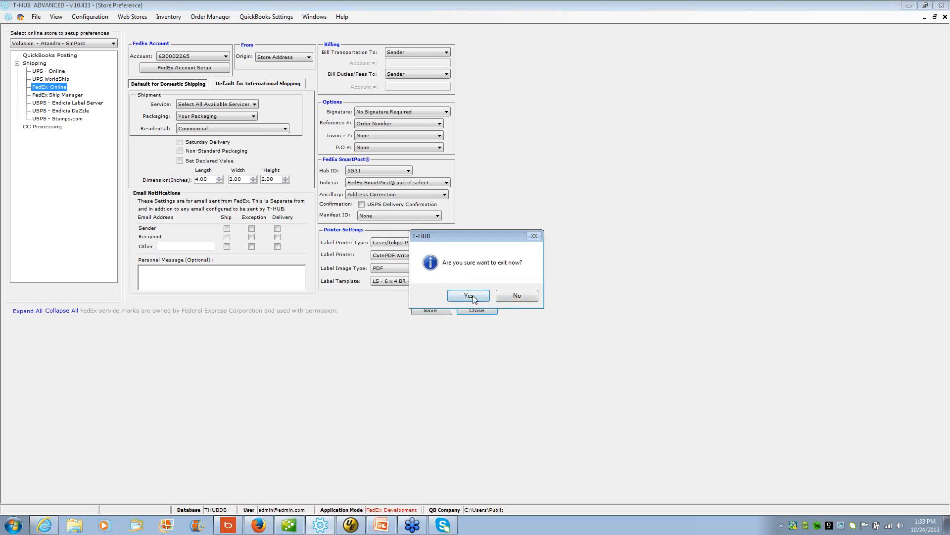
pyautogui.click(468, 295)
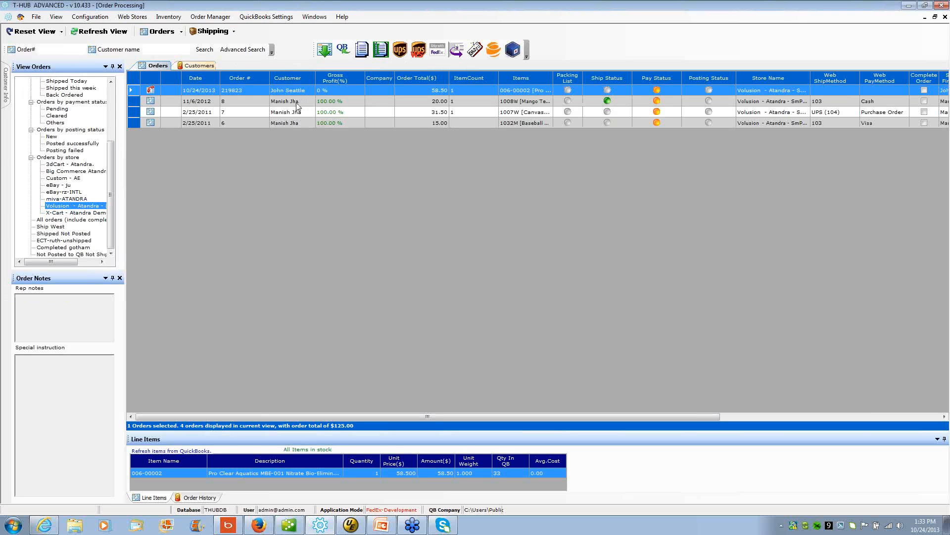
# Reset the shipping status of the 11/6/2012 Volusion order, accepting the duplicate shipment warning
pyautogui.click(297, 106)
pyautogui.rightClick(297, 105)
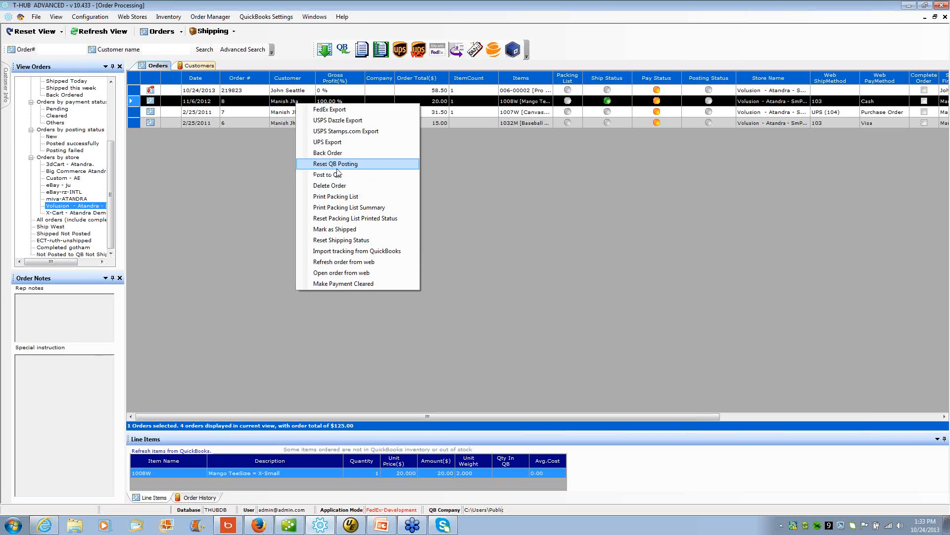
pyautogui.click(342, 240)
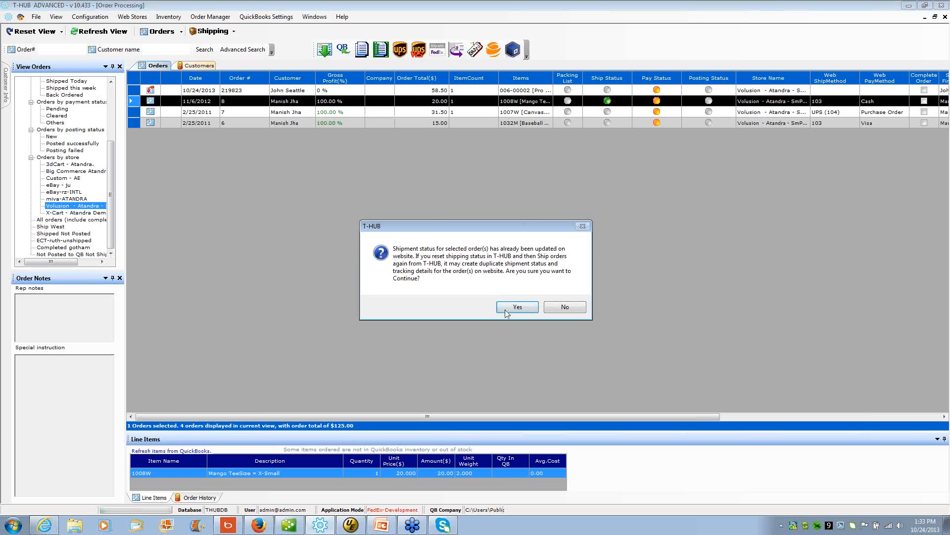
pyautogui.click(513, 311)
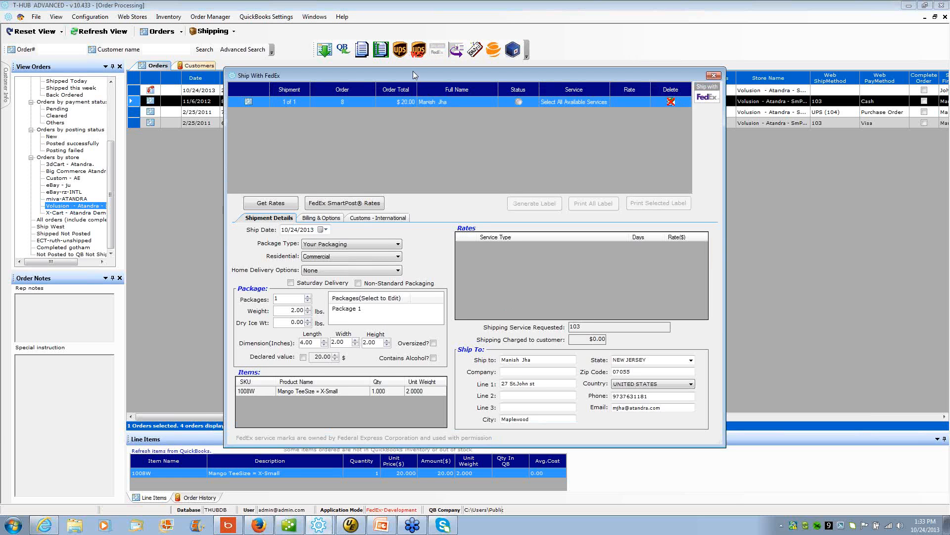
# Get the FedEx SmartPost rate for the 11/6/2012 order, generate its label, and review the integrated label and packing list
pyautogui.moveTo(413, 71); pyautogui.dragTo(322, 27)
pyautogui.click(258, 158)
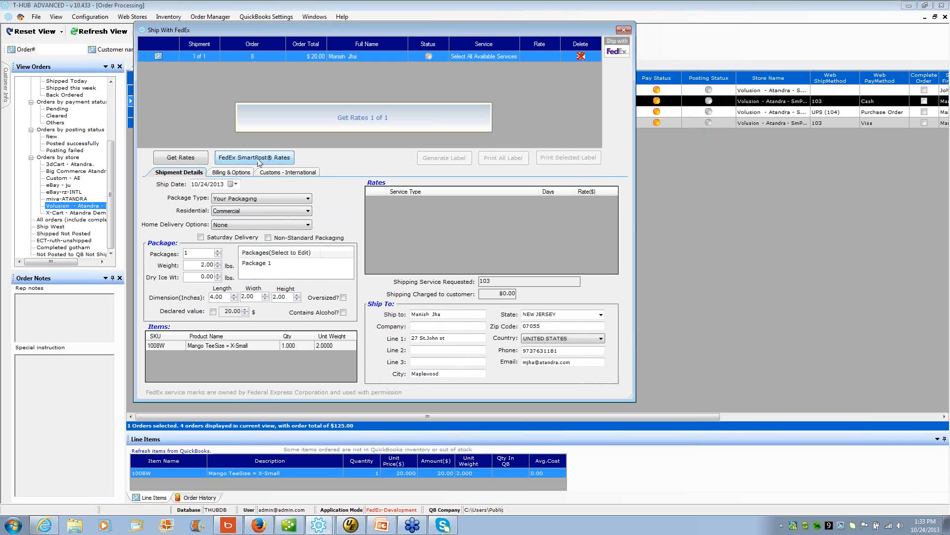
pyautogui.click(439, 160)
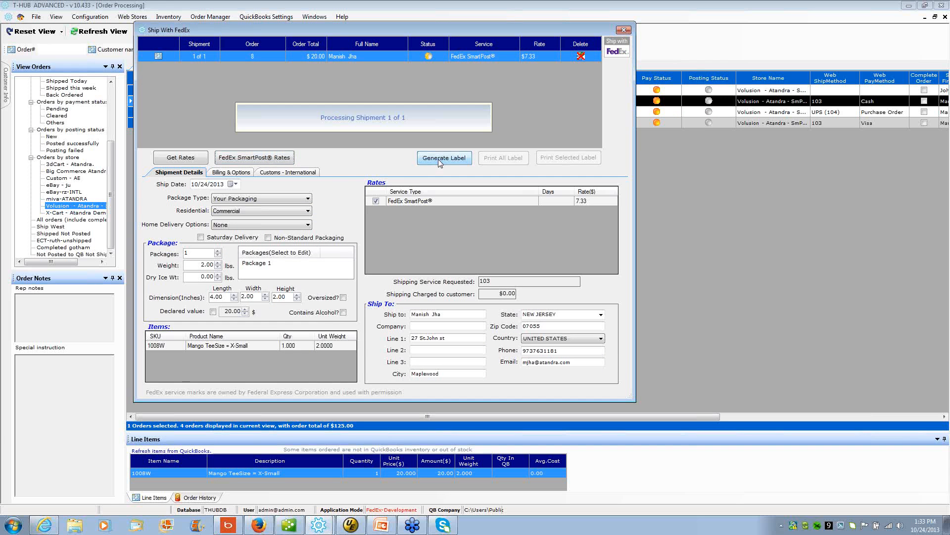
pyautogui.click(508, 303)
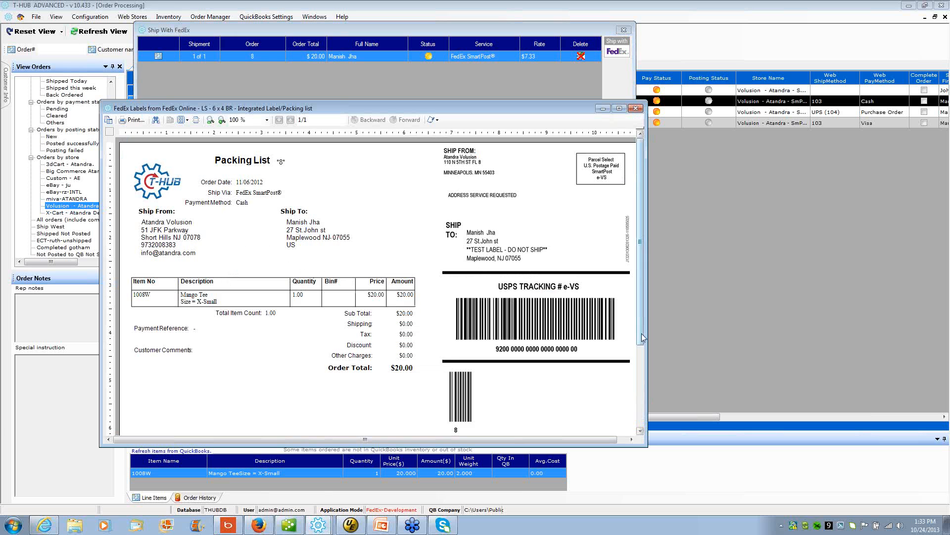
pyautogui.moveTo(641, 341); pyautogui.dragTo(644, 404)
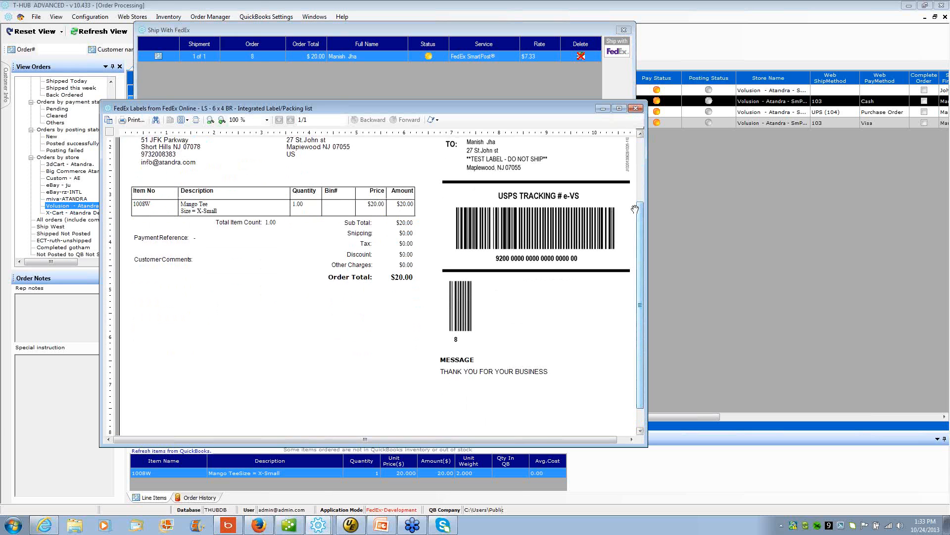
# Close the label preview, bill the shipment's transportation to Recipient, and close the FedEx shipment window
pyautogui.click(636, 109)
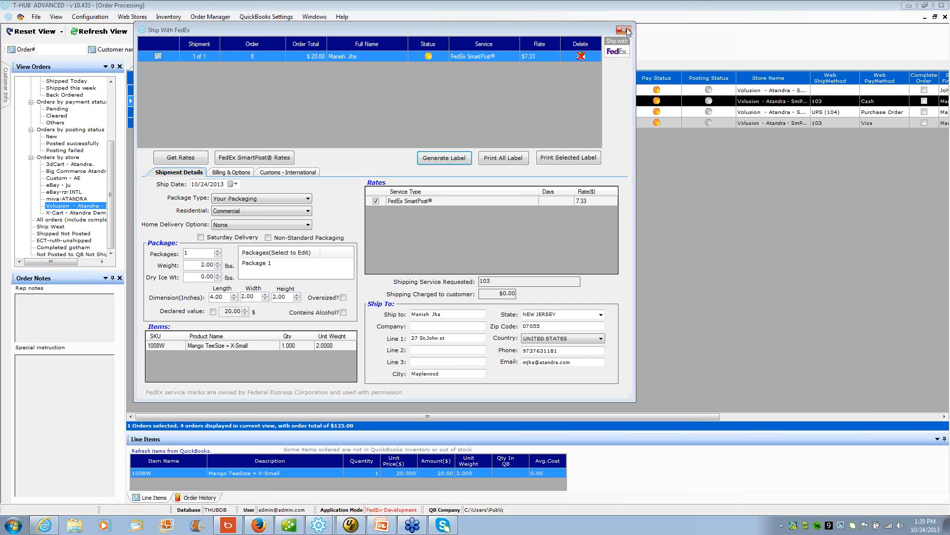
pyautogui.click(236, 174)
pyautogui.click(249, 193)
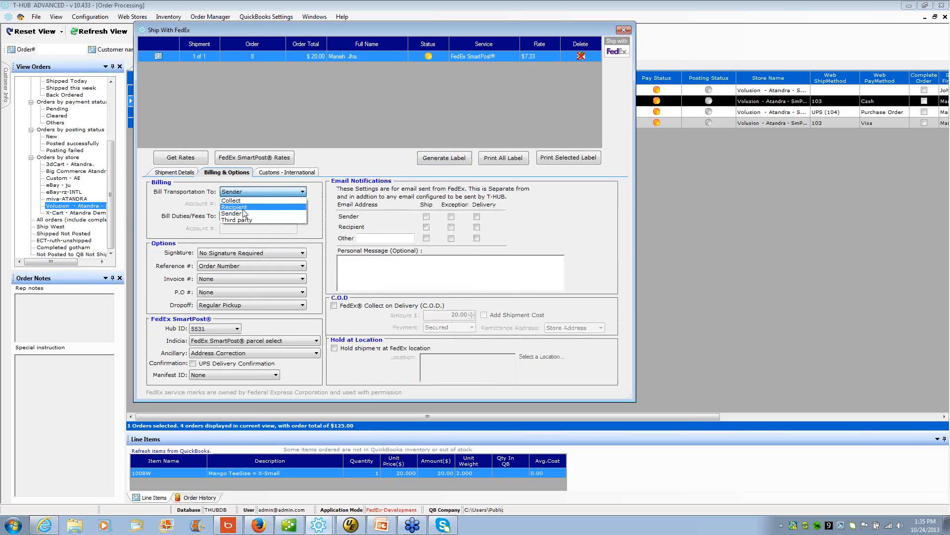
pyautogui.click(243, 207)
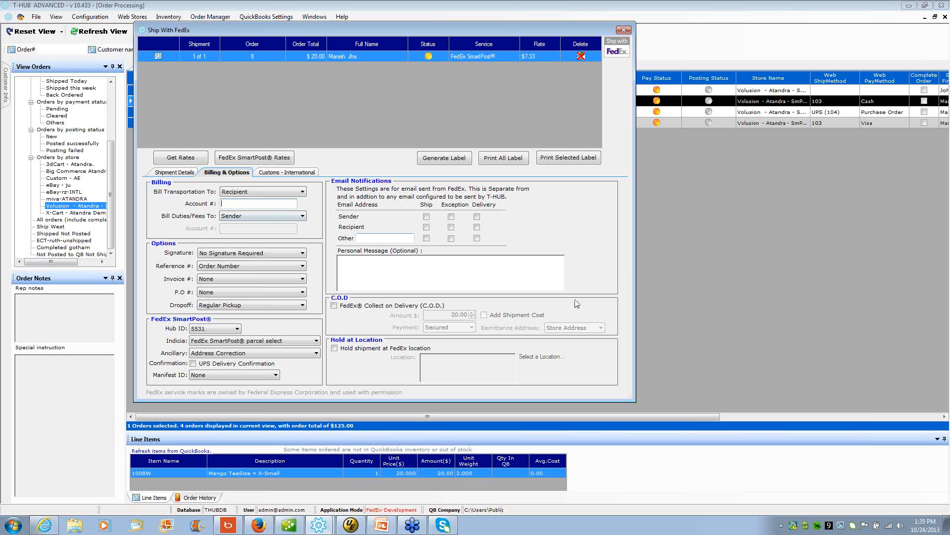
pyautogui.click(766, 344)
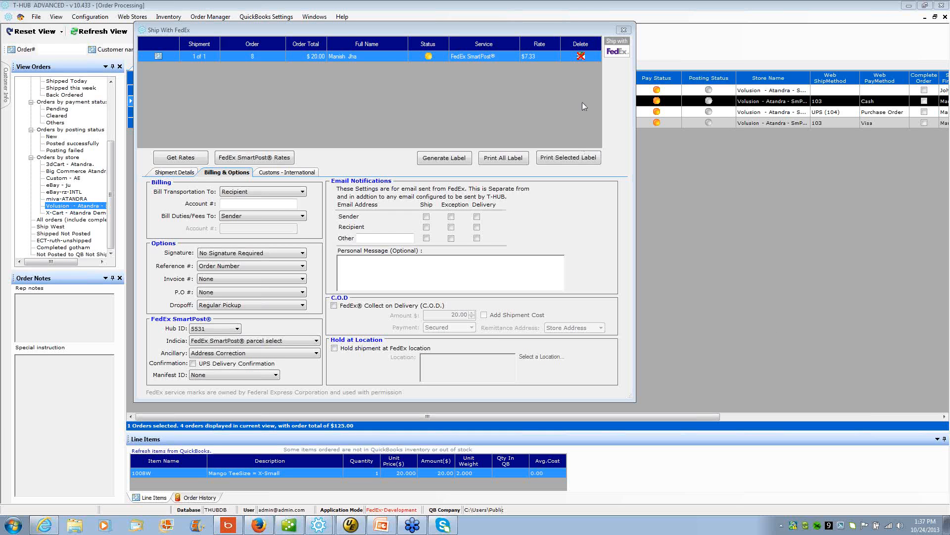
pyautogui.click(624, 30)
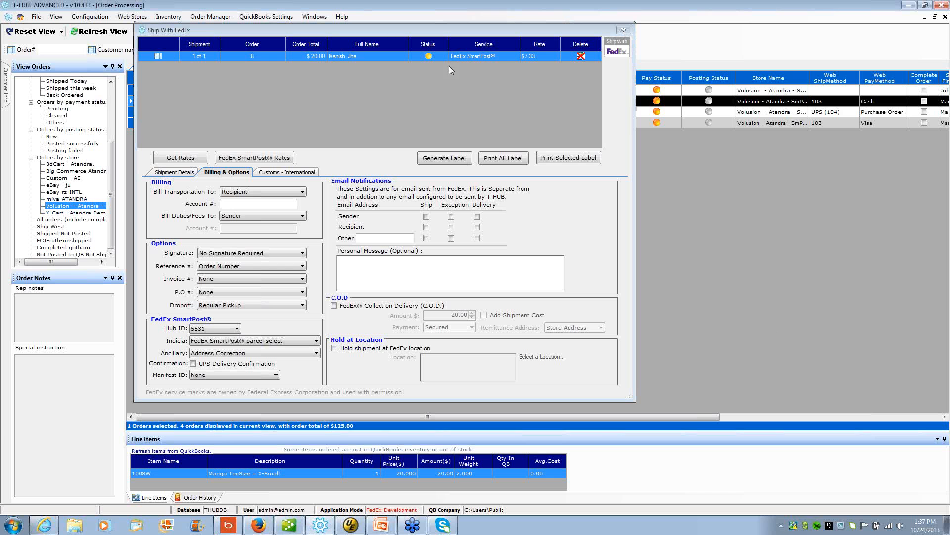
# Enable updating tracking numbers to QuickBooks and shipping status and tracking to the online store for the Big Commerce store, then close the store preferences
pyautogui.click(129, 18)
pyautogui.click(130, 18)
pyautogui.click(133, 39)
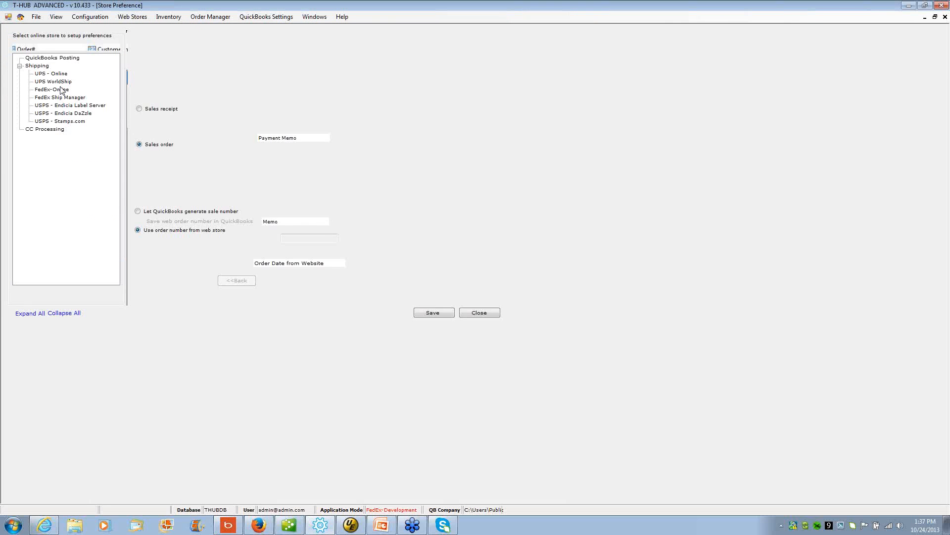
pyautogui.click(41, 65)
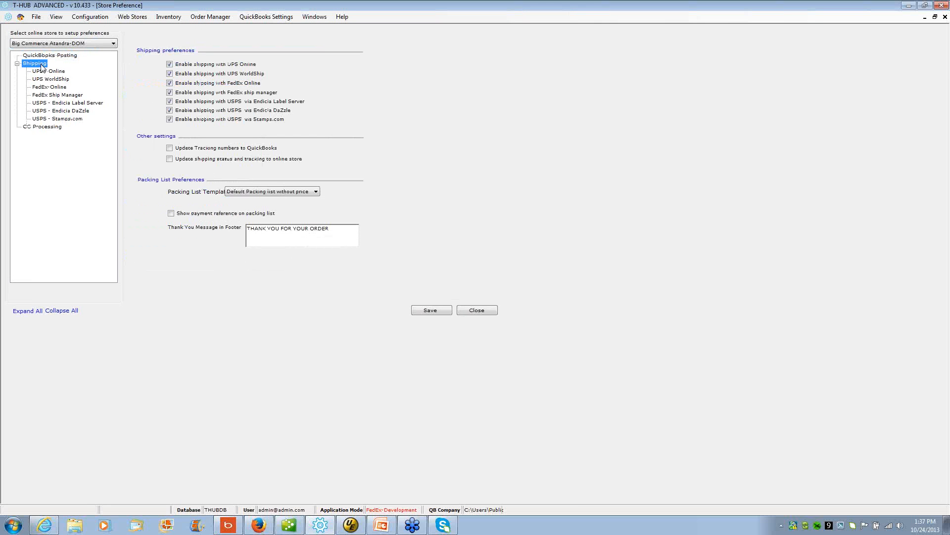
pyautogui.click(197, 159)
pyautogui.click(194, 148)
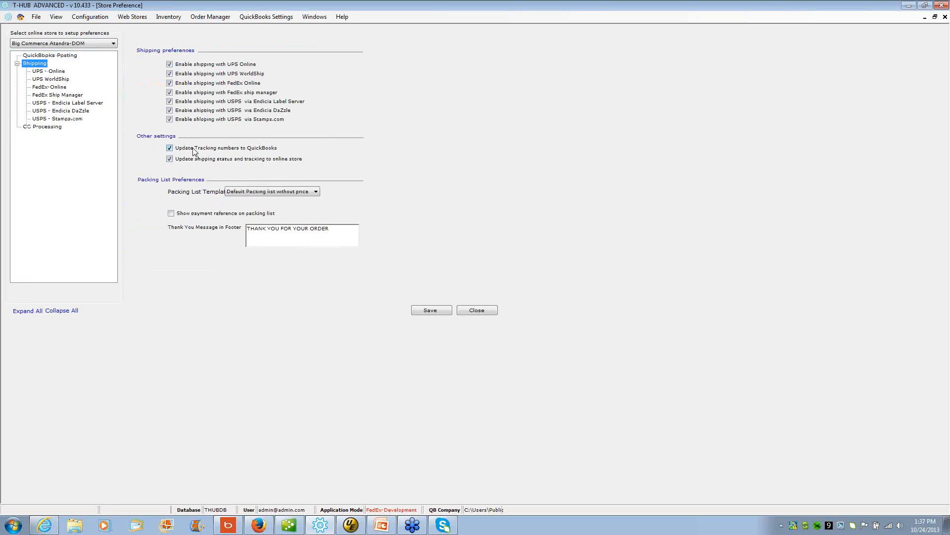
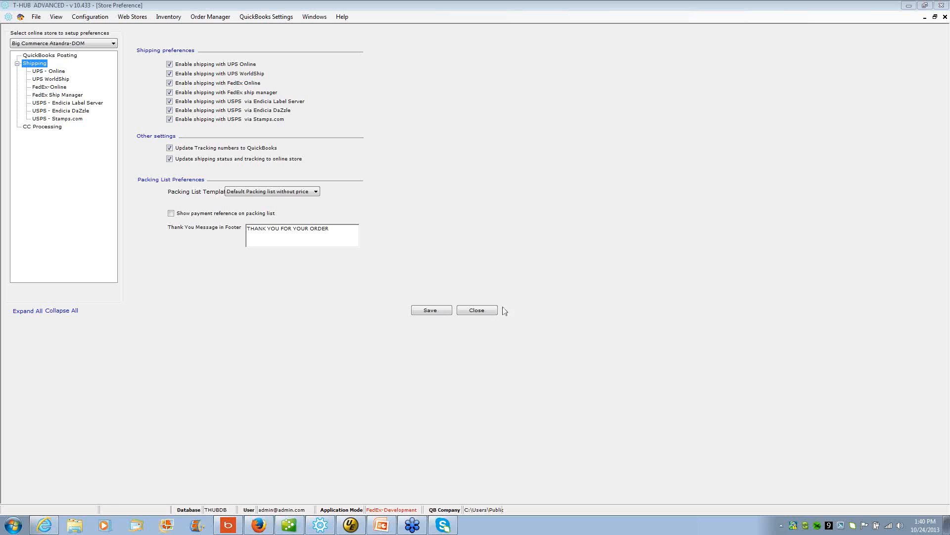
pyautogui.click(483, 311)
pyautogui.click(453, 295)
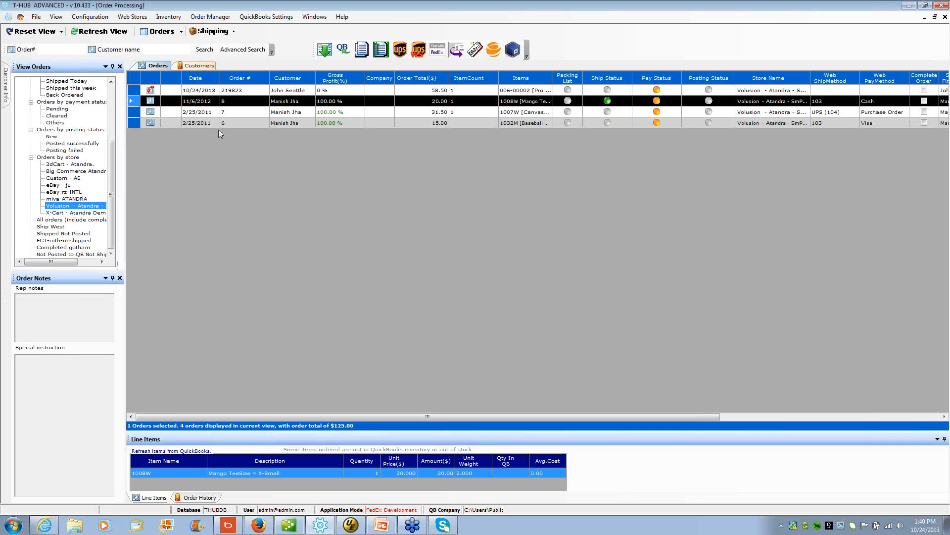
# Get FedEx rates for the 2/25/2011 Canvas High Tops order, choose FedEx Ground, and close the shipment window
pyautogui.click(248, 113)
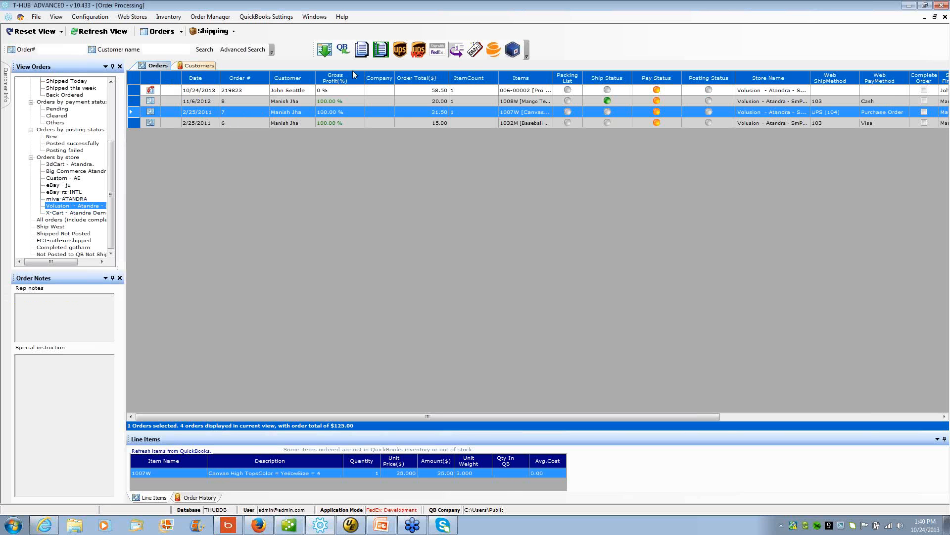
pyautogui.click(444, 55)
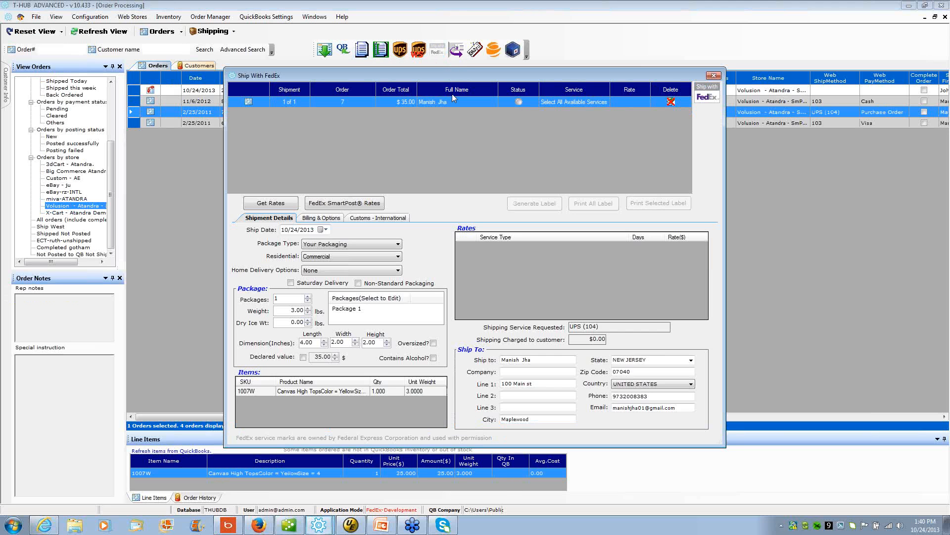
pyautogui.click(272, 204)
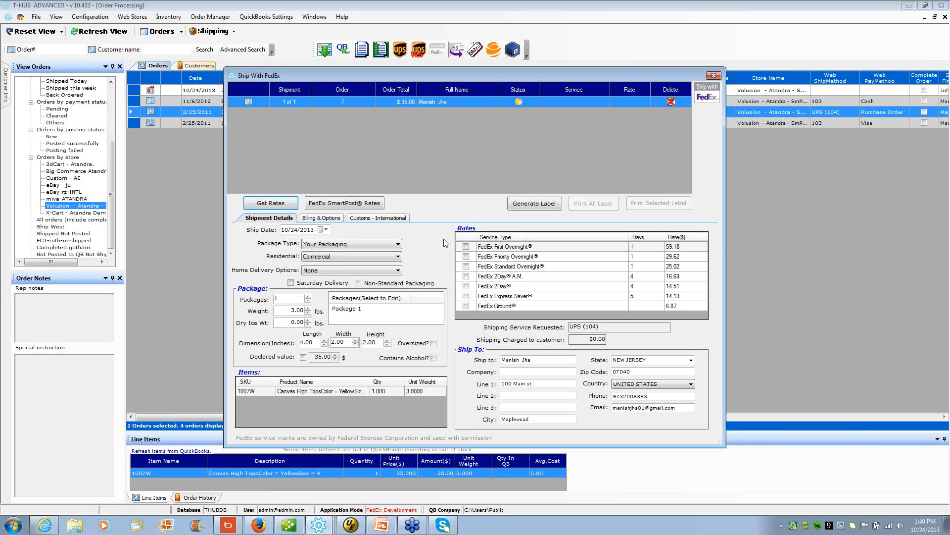
pyautogui.click(507, 307)
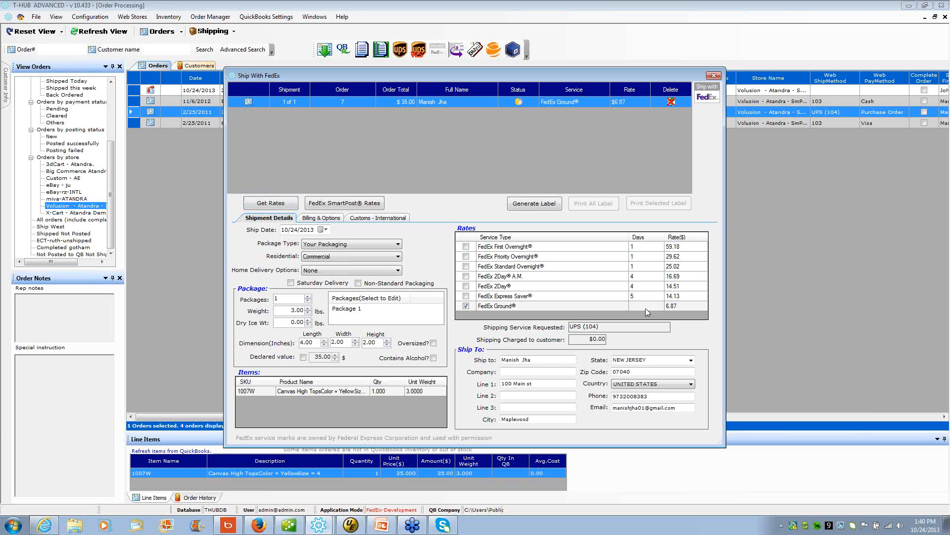
pyautogui.moveTo(655, 78); pyautogui.dragTo(535, 65)
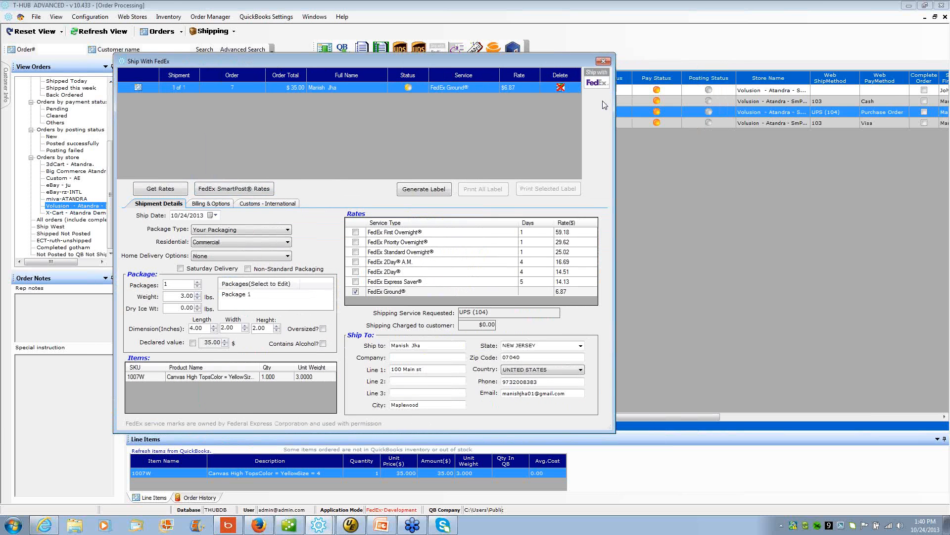
pyautogui.click(604, 62)
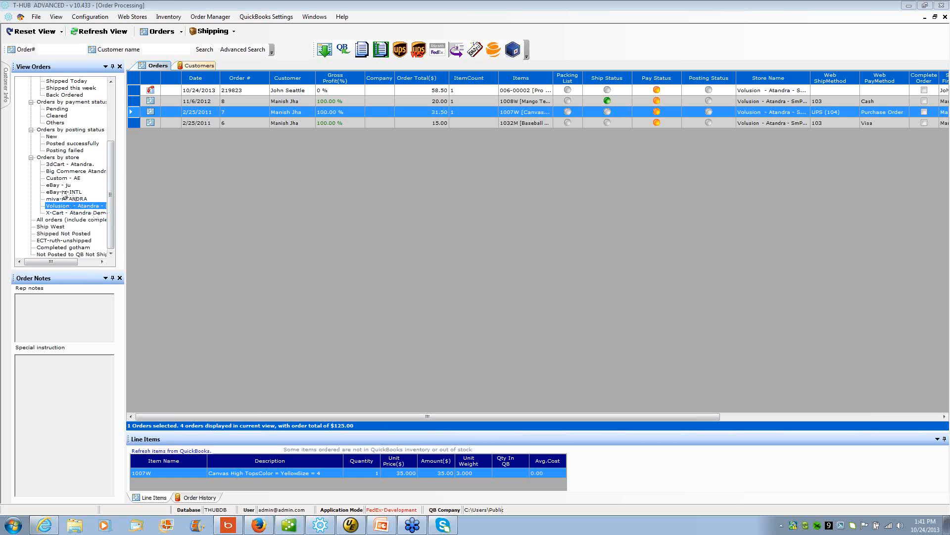
# List the Big Commerce store's orders and reset the shipping status of the eight orders dated 6/4/2013 to 10/24/2013
pyautogui.click(65, 168)
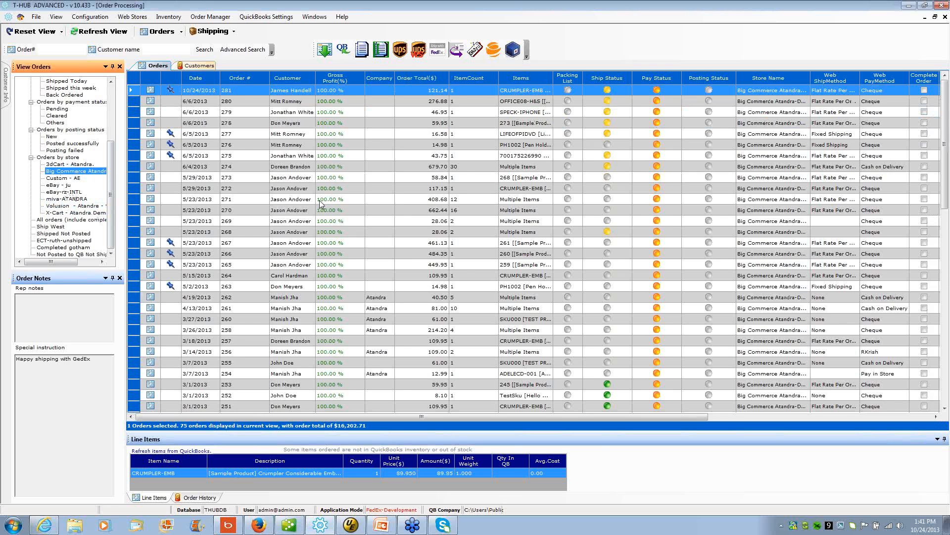
pyautogui.keyDown('shift'); pyautogui.click(308, 166); pyautogui.keyUp('shift')
pyautogui.rightClick(309, 164)
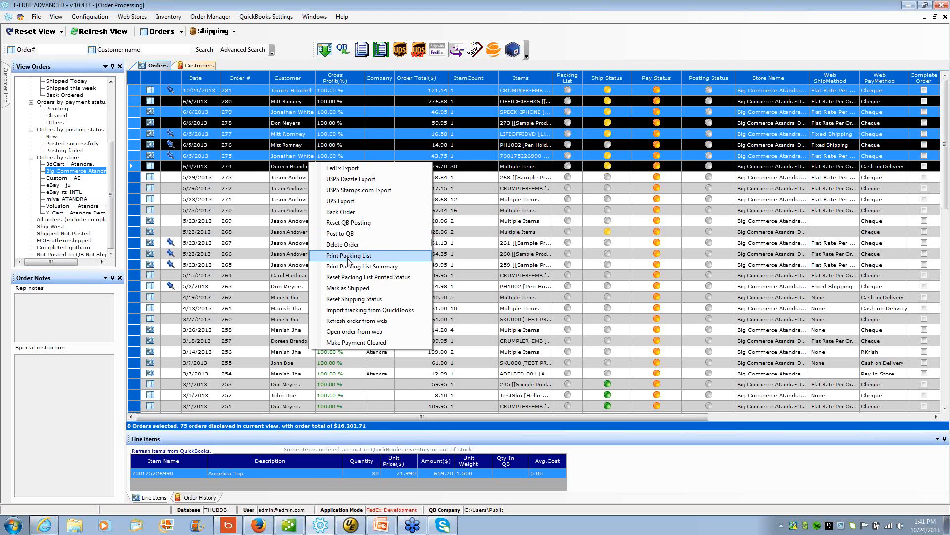
pyautogui.click(351, 299)
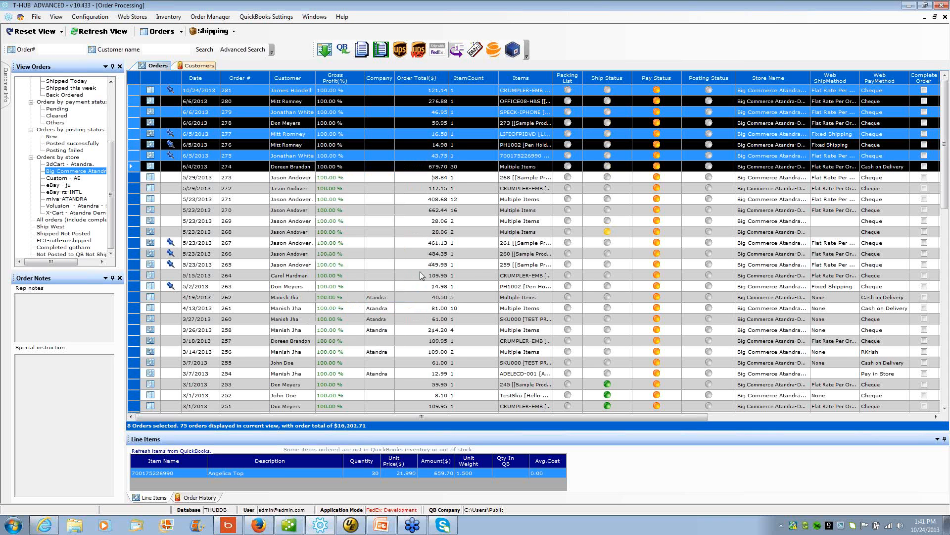
# Get FedEx Ground rates for the eight selected Big Commerce orders as one batch, then close the shipment window
pyautogui.click(438, 53)
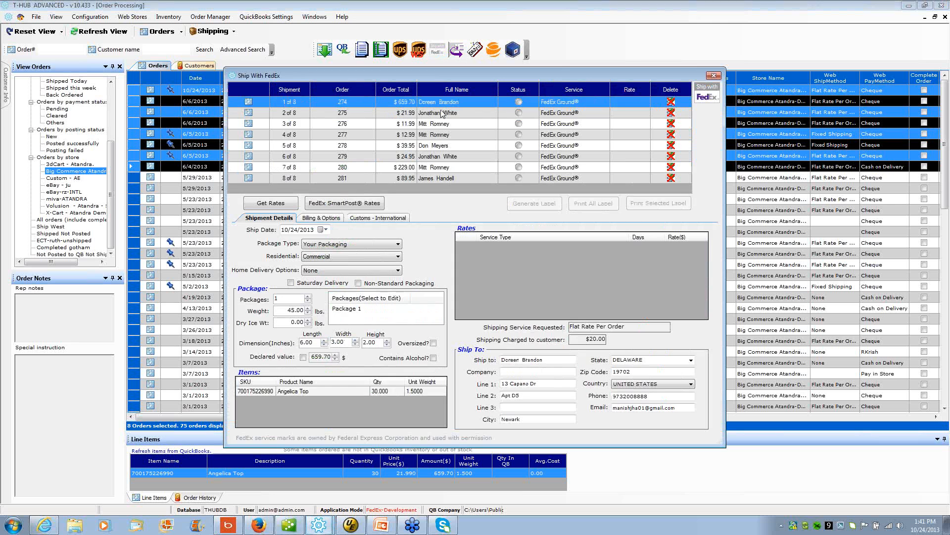
pyautogui.moveTo(435, 73); pyautogui.dragTo(307, 42)
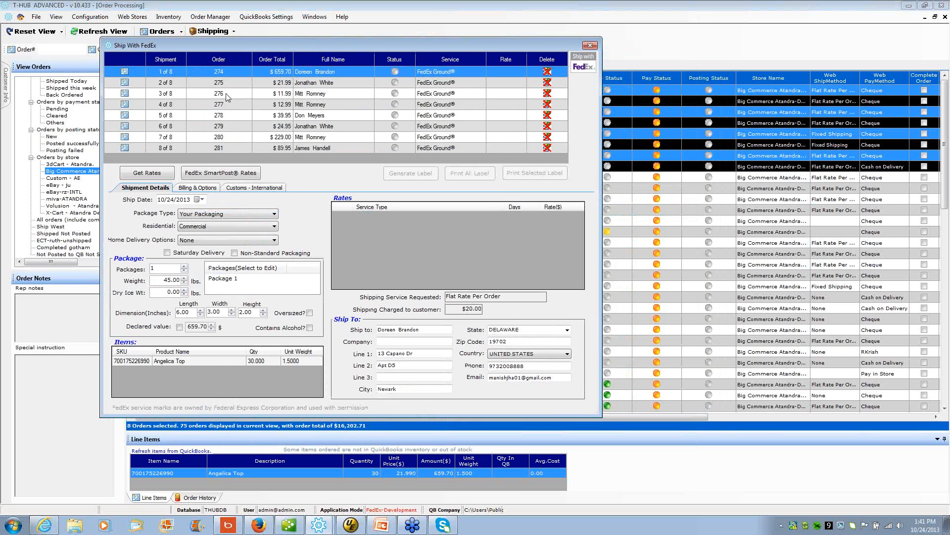
pyautogui.click(309, 118)
pyautogui.click(314, 137)
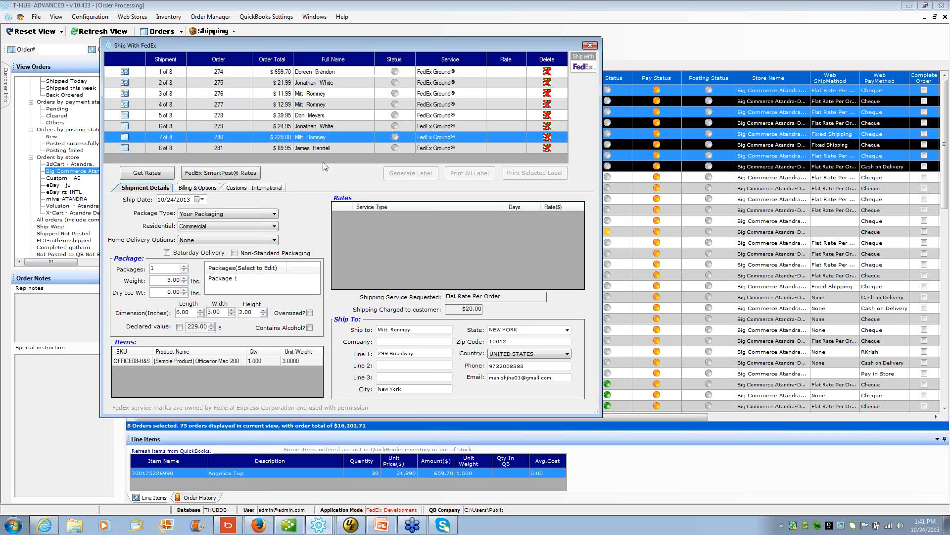
pyautogui.click(147, 173)
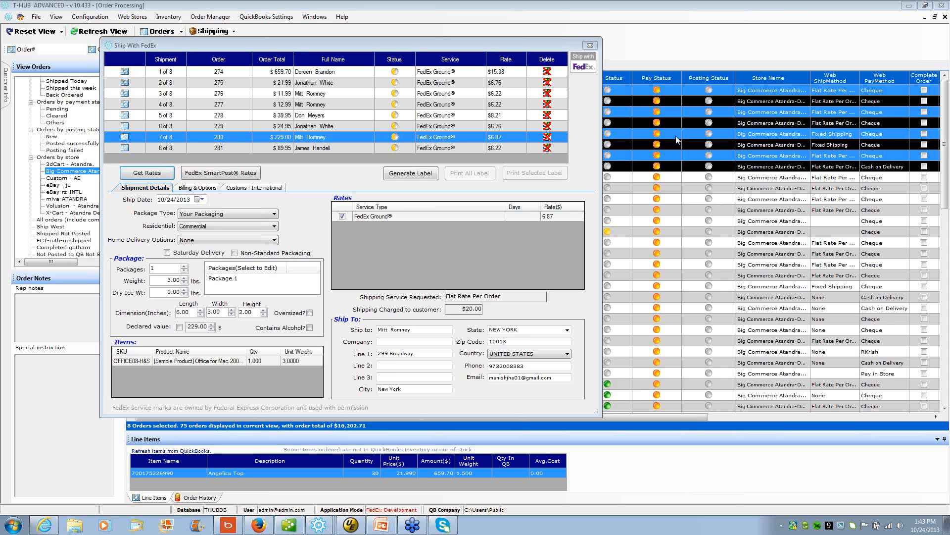
pyautogui.click(591, 47)
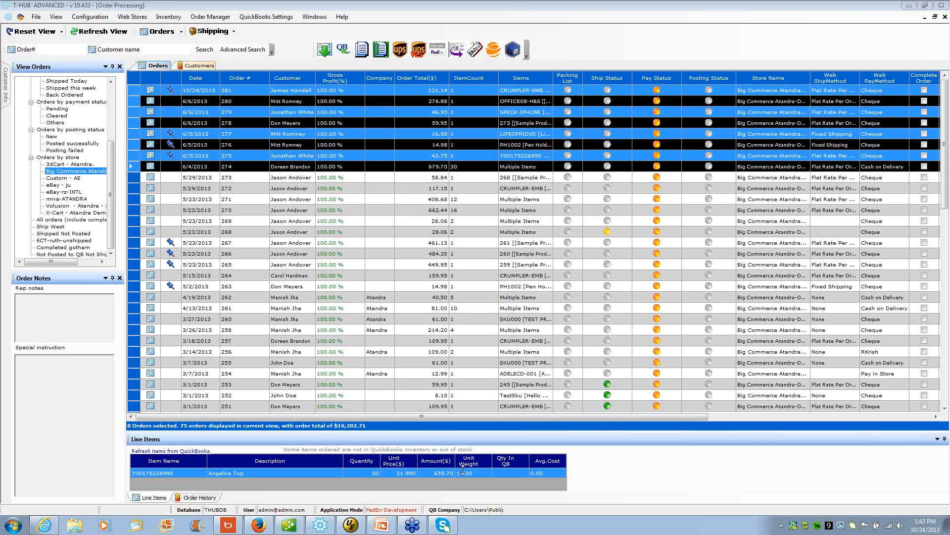
# Switch to Firefox and open the FedEx shipping provider page on the Atandra website
pyautogui.moveTo(269, 526)
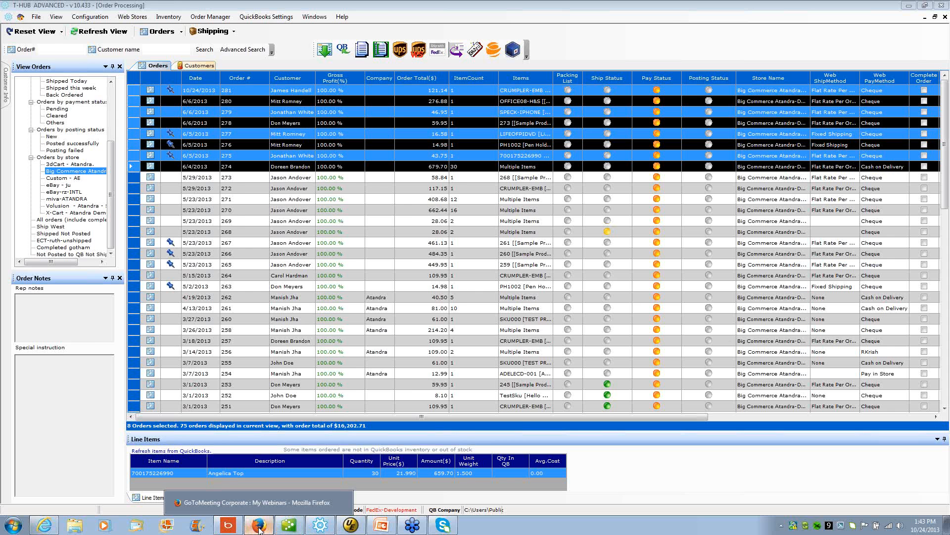
pyautogui.click(262, 505)
pyautogui.click(251, 8)
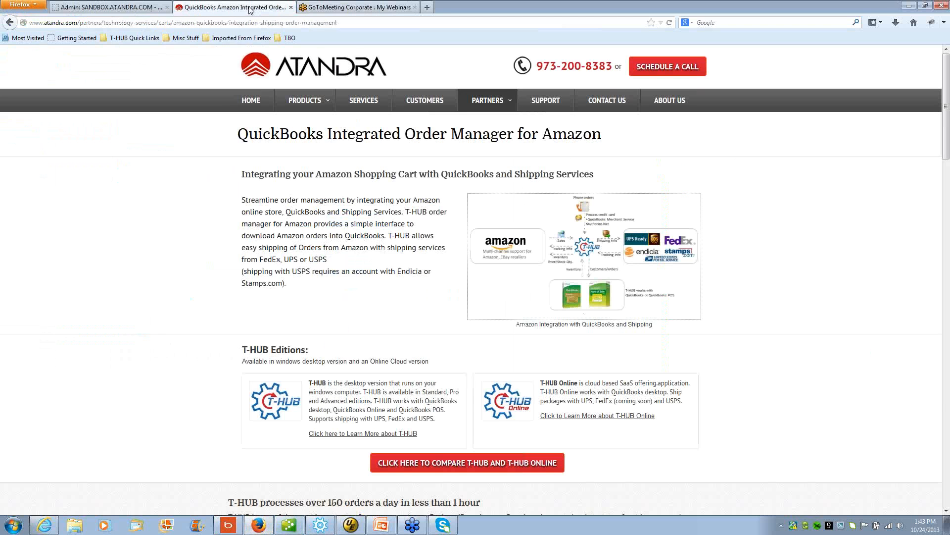
pyautogui.click(357, 271)
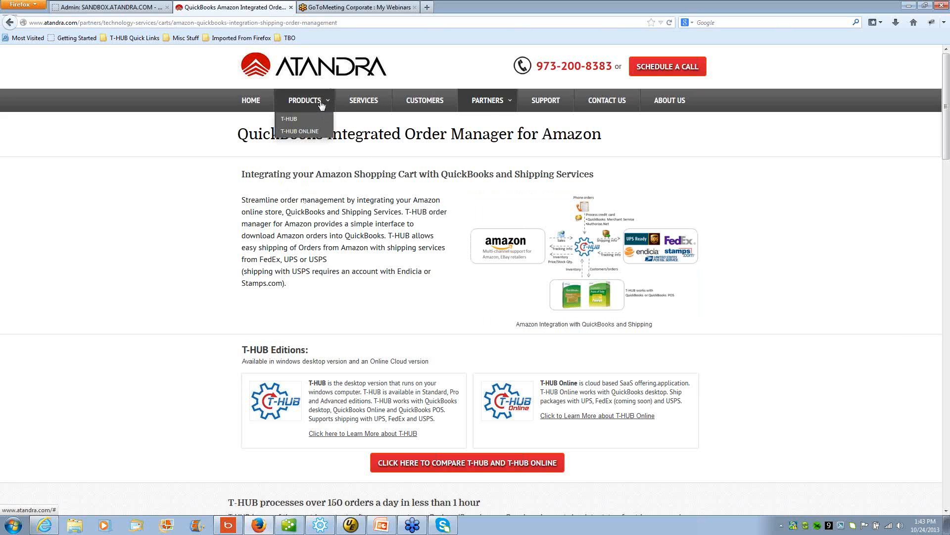
pyautogui.moveTo(505, 144)
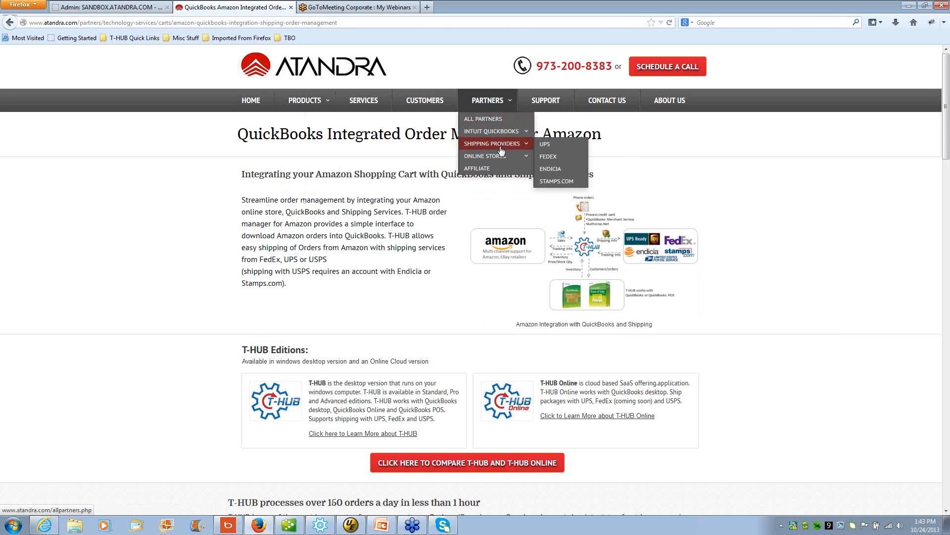
pyautogui.click(549, 158)
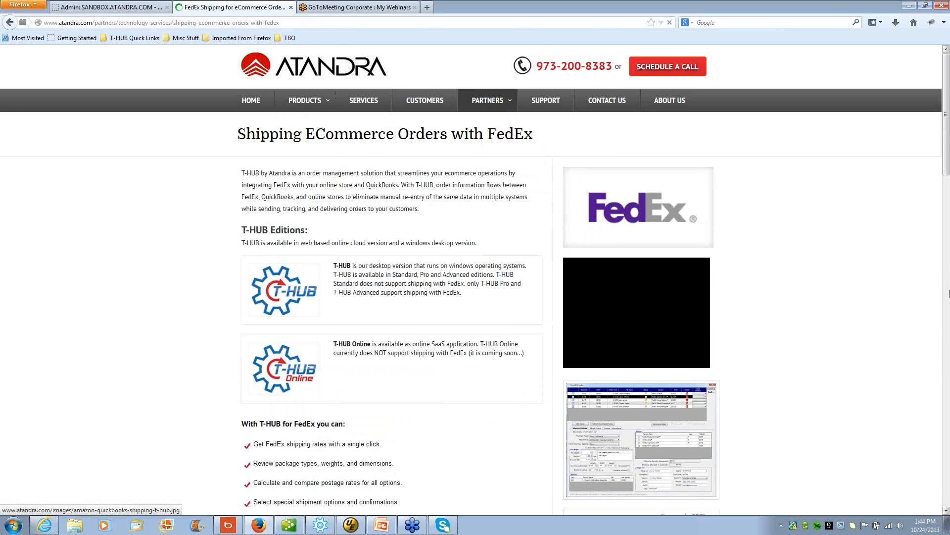
# Read the FedEx page's passage on printing the packing list and shipping label on one sheet of special paper
pyautogui.moveTo(947, 155); pyautogui.dragTo(948, 263)
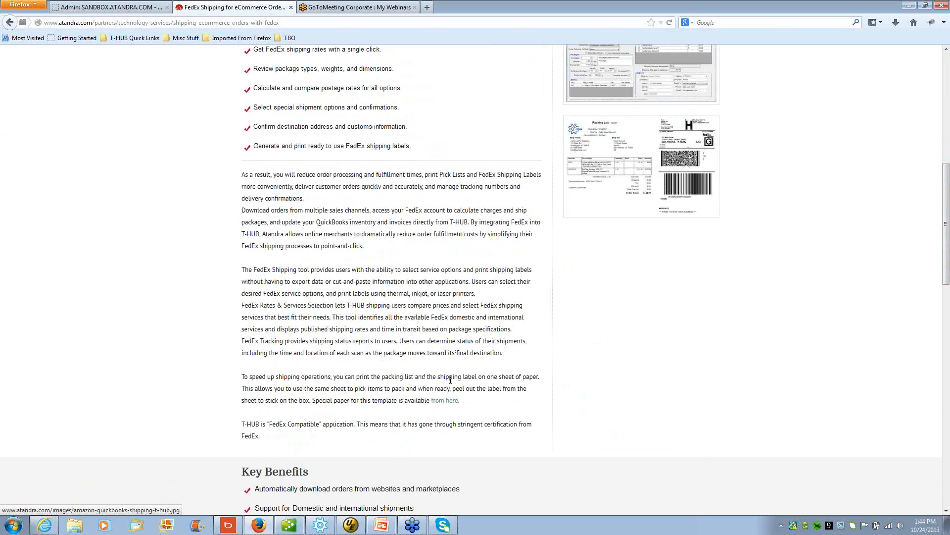
pyautogui.moveTo(241, 376); pyautogui.dragTo(527, 391)
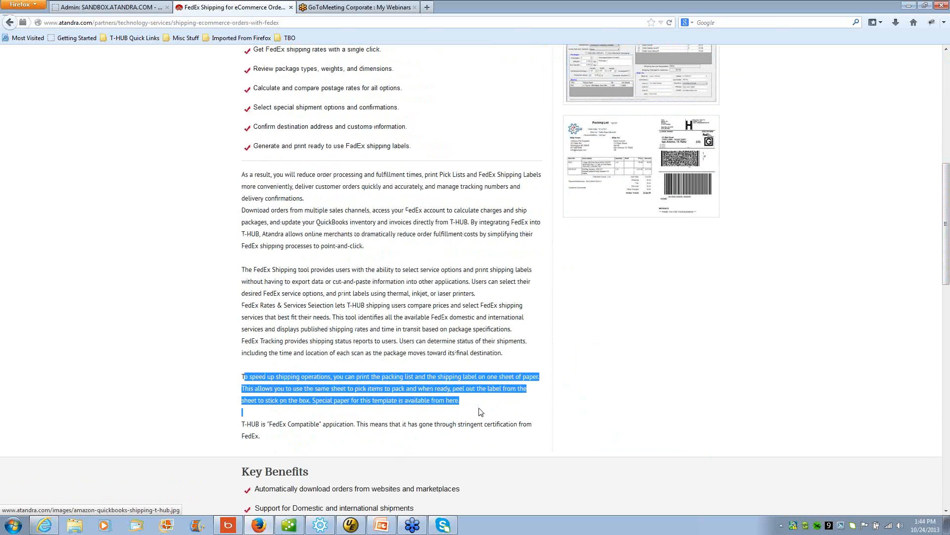
pyautogui.click(372, 414)
pyautogui.moveTo(314, 400); pyautogui.dragTo(405, 411)
pyautogui.click(448, 412)
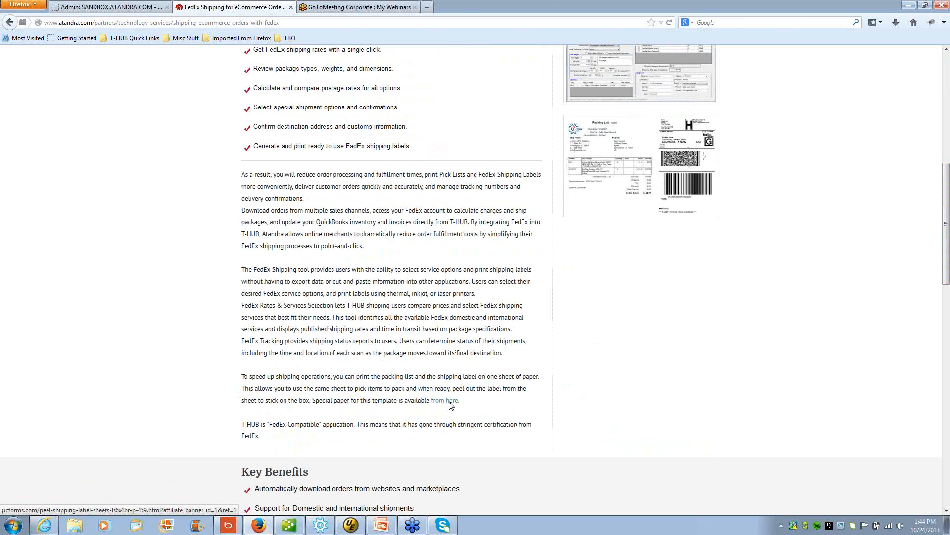
# View the linked product page for the LS-6X4BR peel-out label sheets, close it, and switch back to T-HUB
pyautogui.click(450, 402)
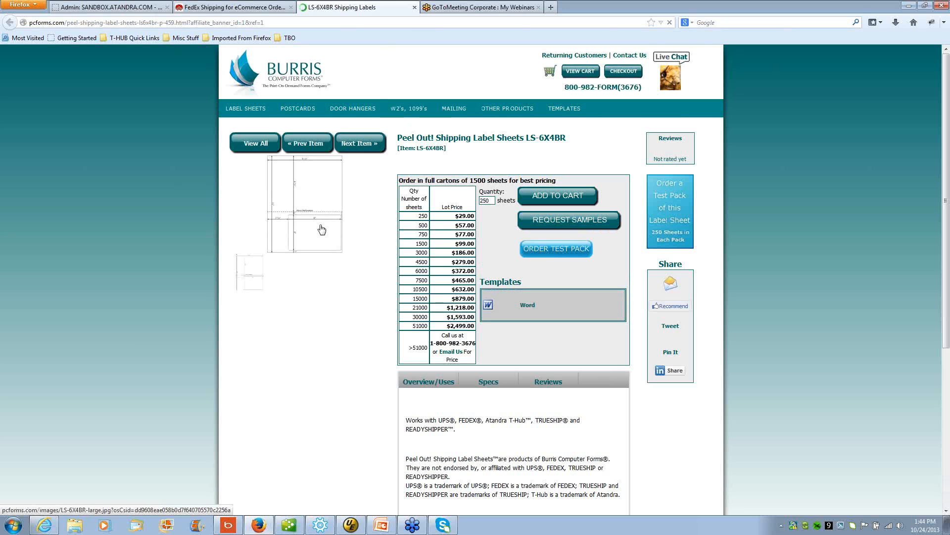
pyautogui.click(415, 8)
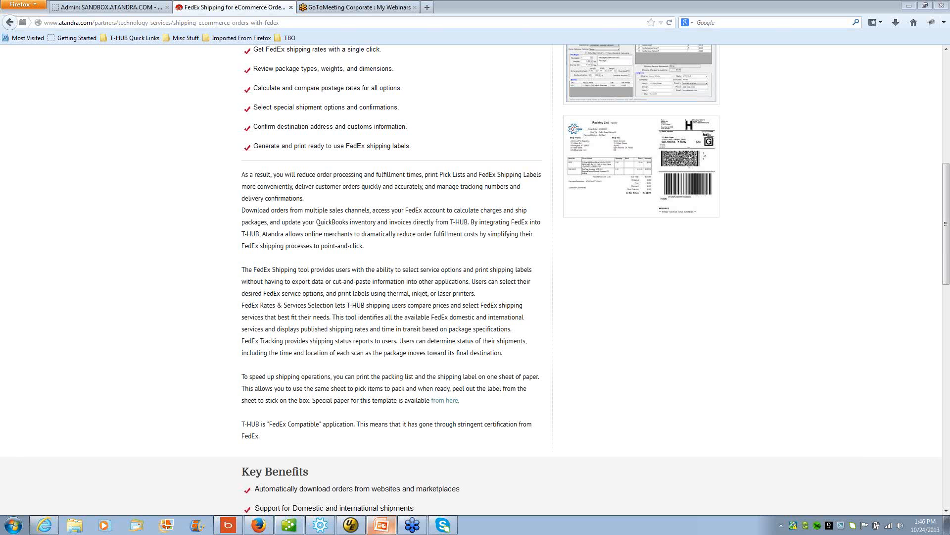
pyautogui.click(320, 524)
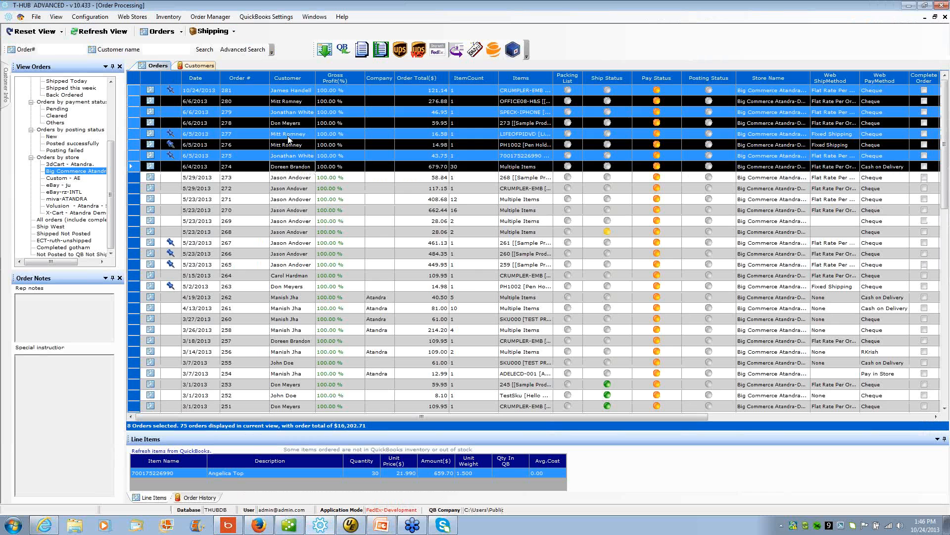
# Open a FedEx shipment for the Big Commerce order dated 6/4/2013, set it to Residential, and request its rates
pyautogui.click(281, 169)
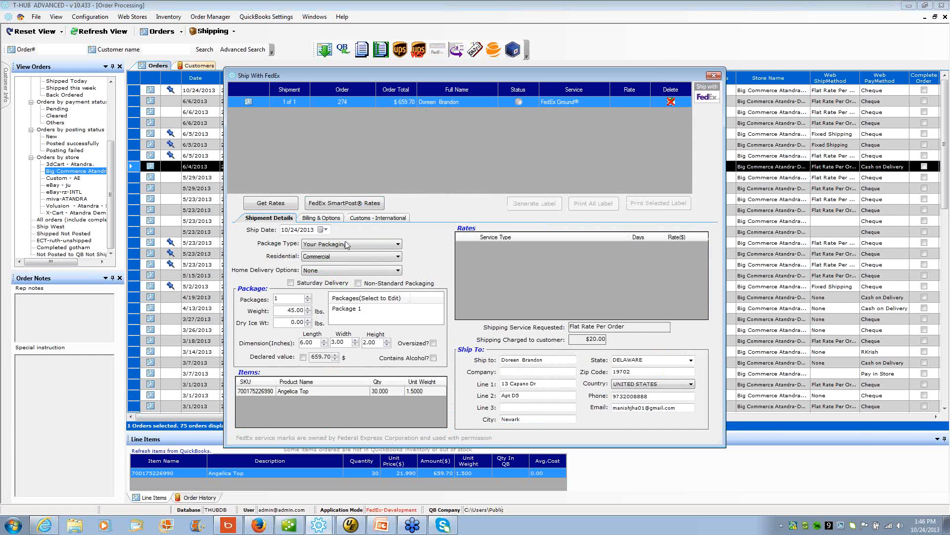
pyautogui.click(339, 259)
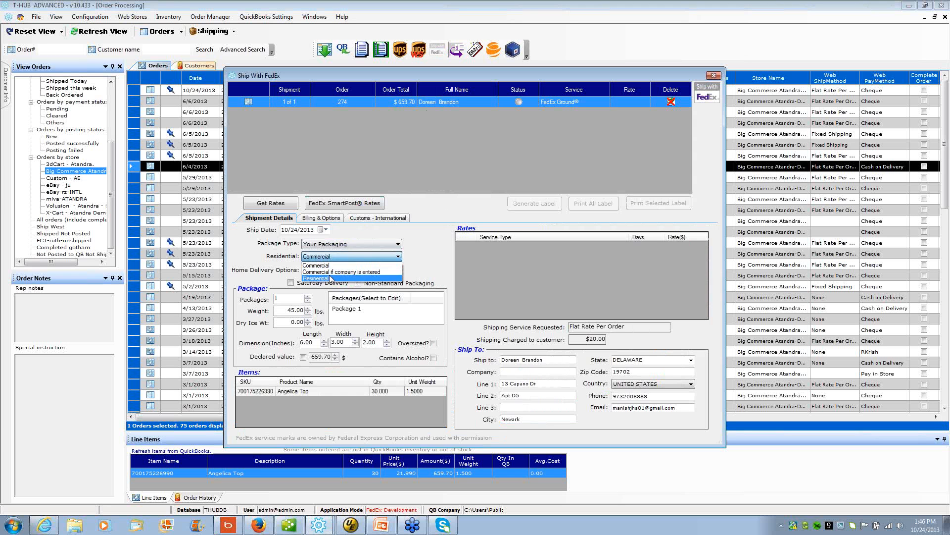
pyautogui.click(337, 270)
pyautogui.click(274, 207)
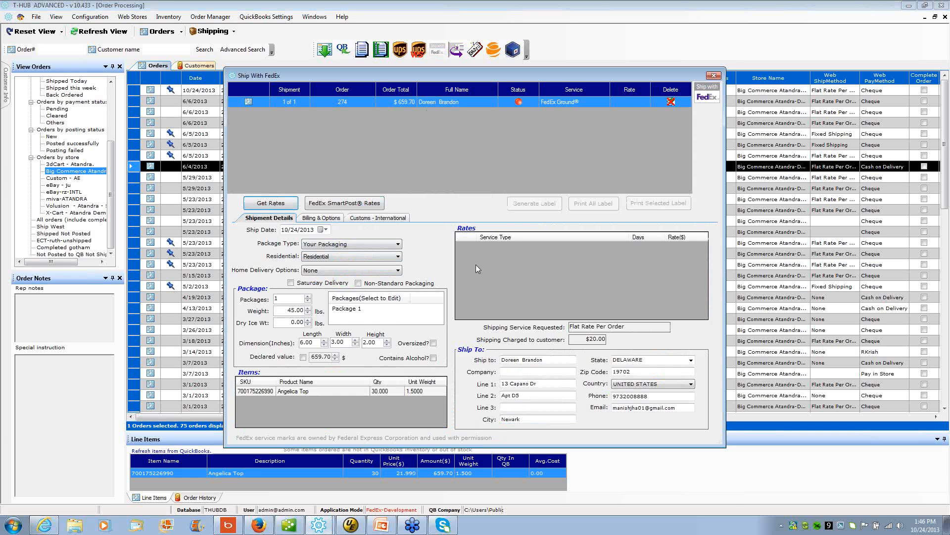
pyautogui.moveTo(519, 103)
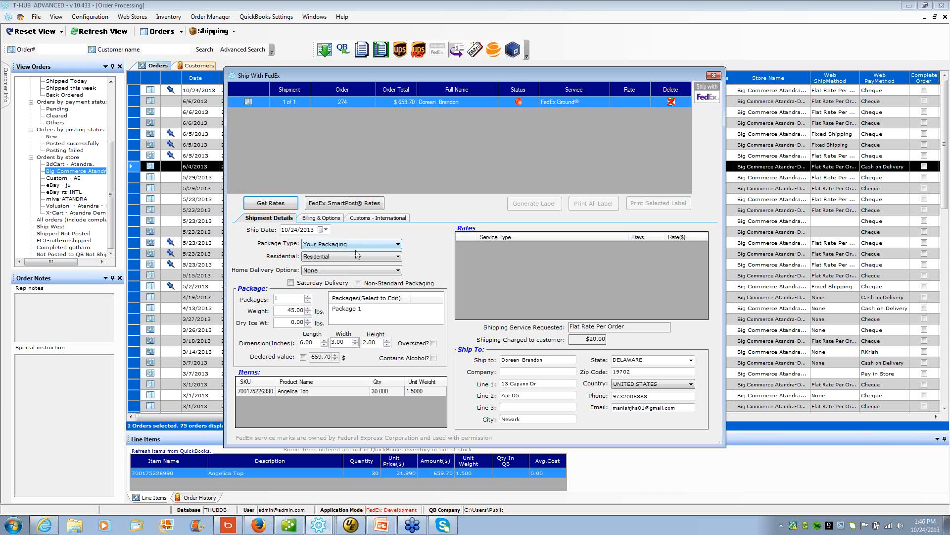
# Set the package weight to 2 lbs, request FedEx rates again, and close the shipment window
pyautogui.doubleClick(291, 311)
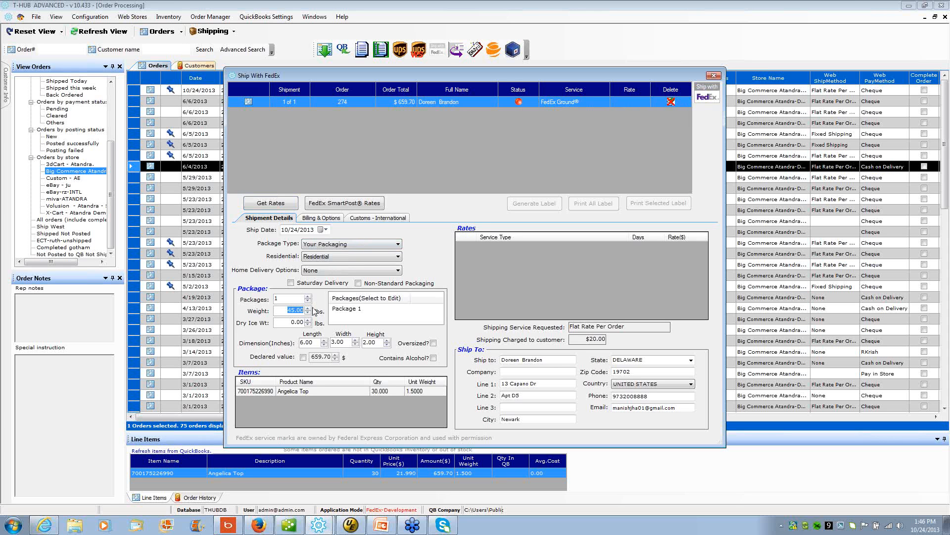
pyautogui.write('2')
pyautogui.click(280, 206)
pyautogui.moveTo(521, 107)
pyautogui.moveTo(693, 78); pyautogui.dragTo(634, 85)
pyautogui.click(644, 82)
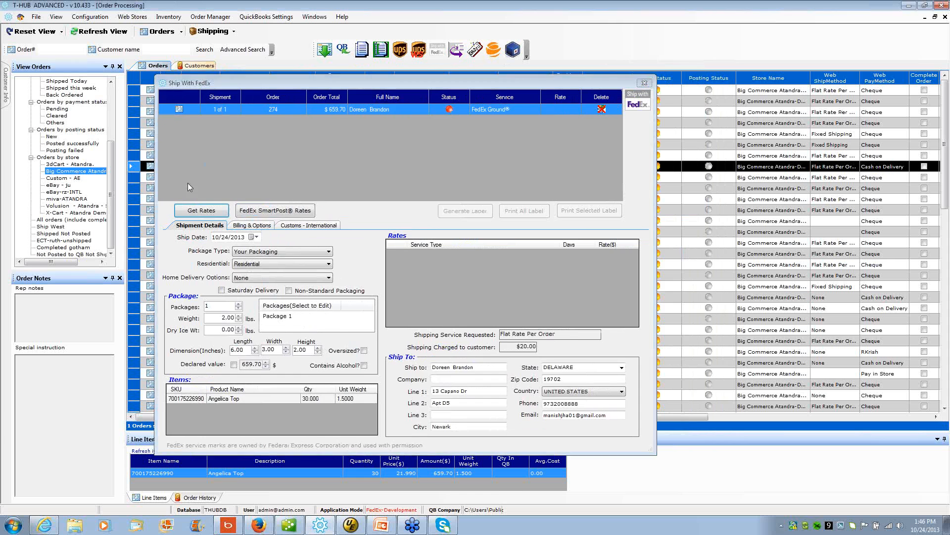
# Open a FedEx shipment for the miva-ATANDRA order dated 9/13/2013, set it to Residential, and get its rates
pyautogui.click(68, 199)
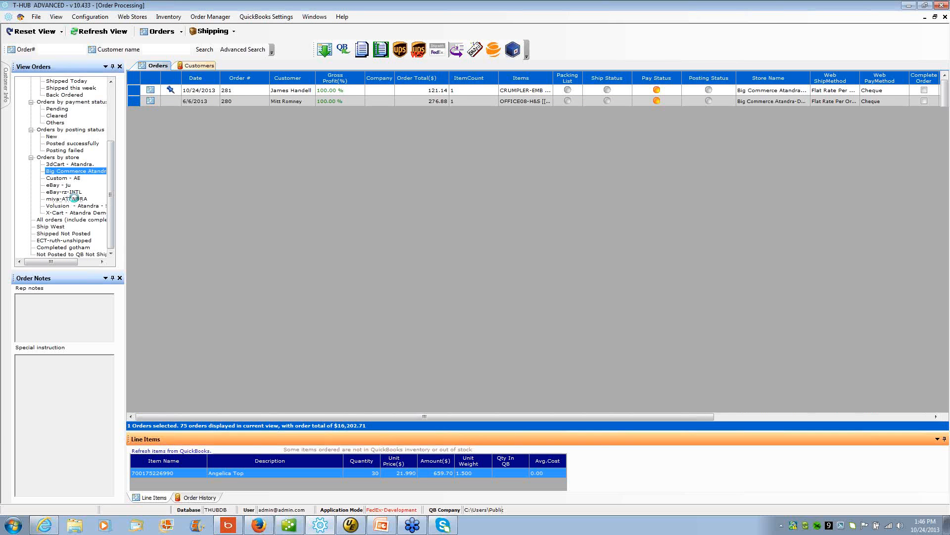
pyautogui.click(281, 102)
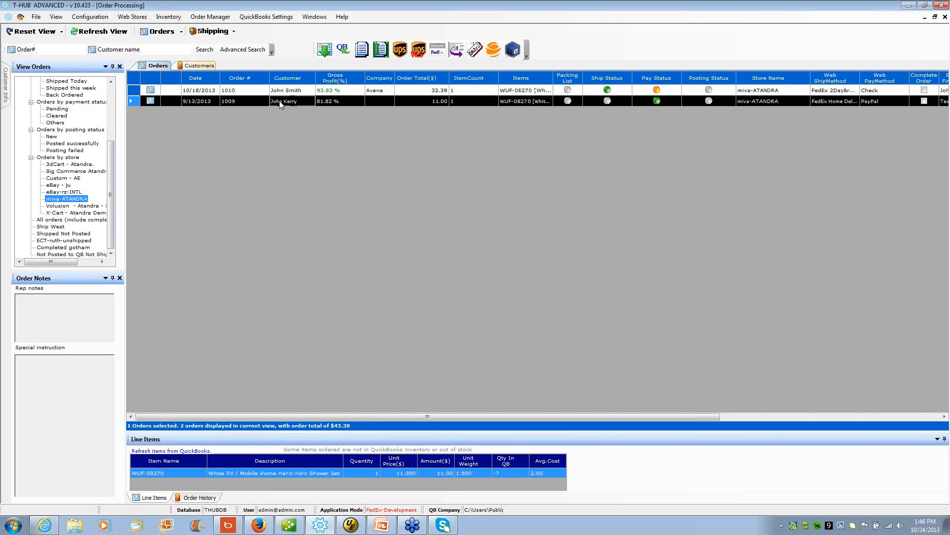
pyautogui.click(437, 50)
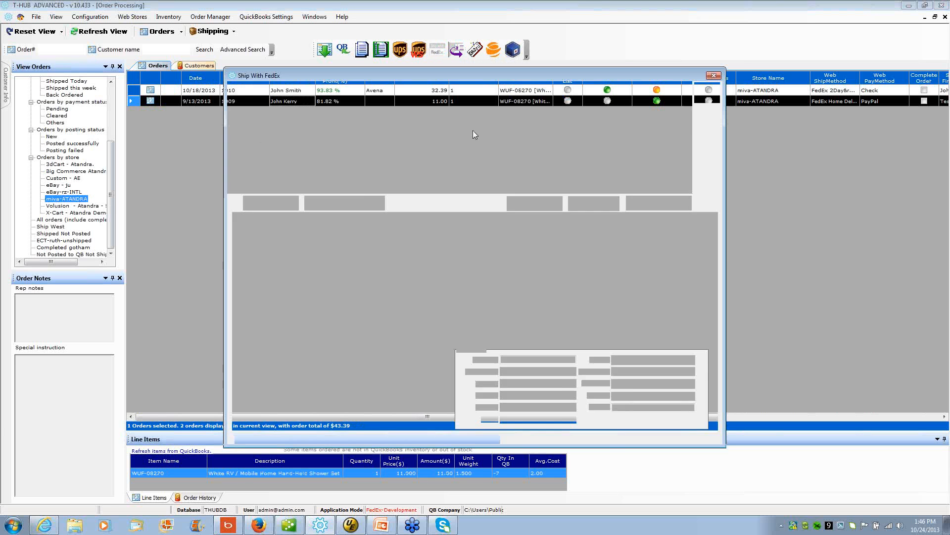
pyautogui.click(335, 257)
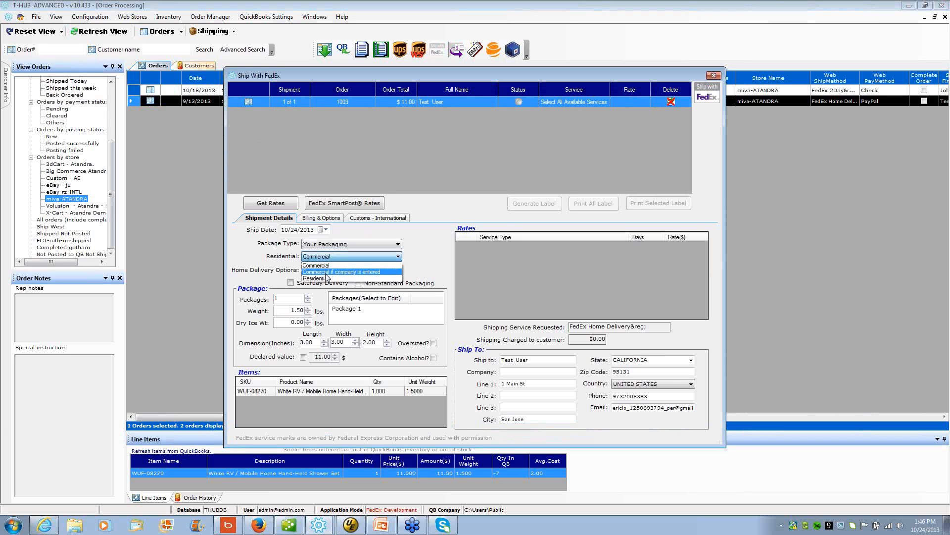
pyautogui.click(327, 278)
pyautogui.click(280, 206)
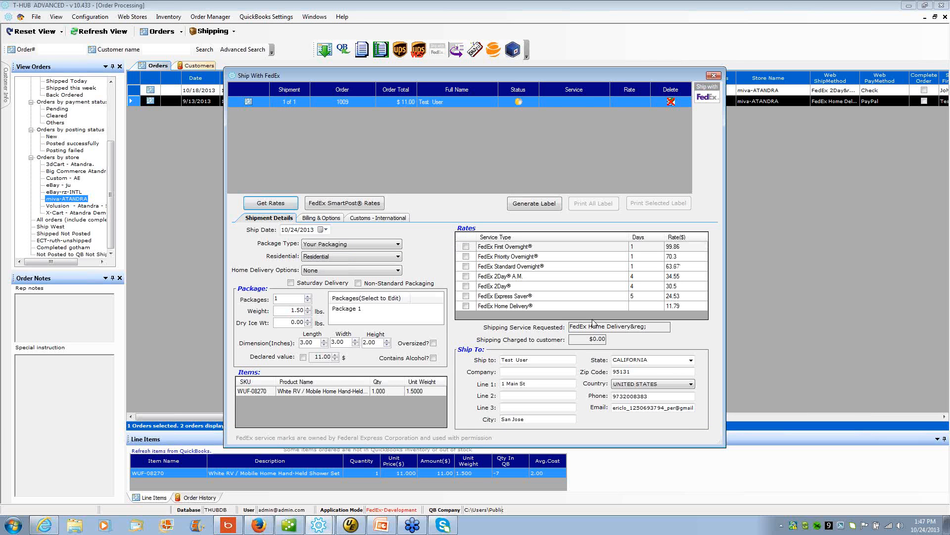
# Choose FedEx Home Delivery for the shipment, then close the shipment window without generating a label
pyautogui.click(509, 306)
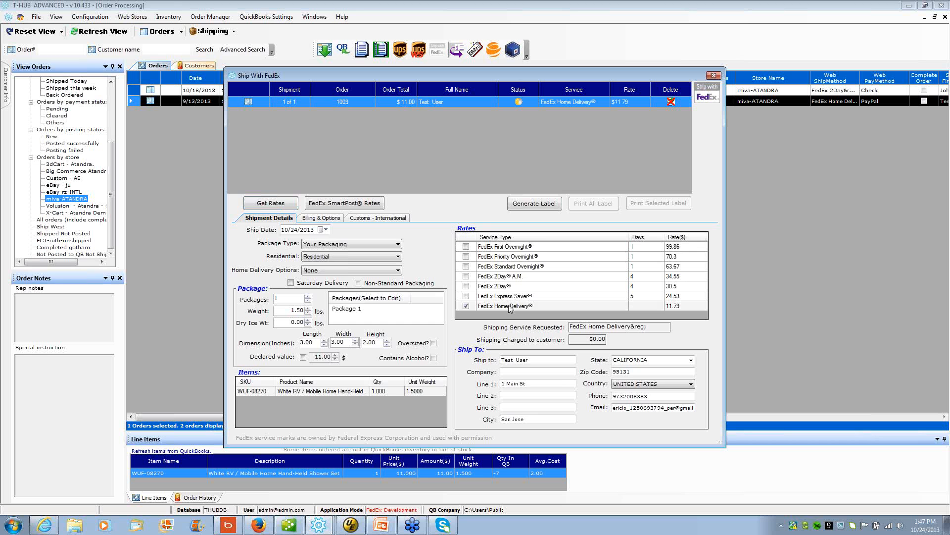
pyautogui.doubleClick(293, 310)
pyautogui.click(815, 352)
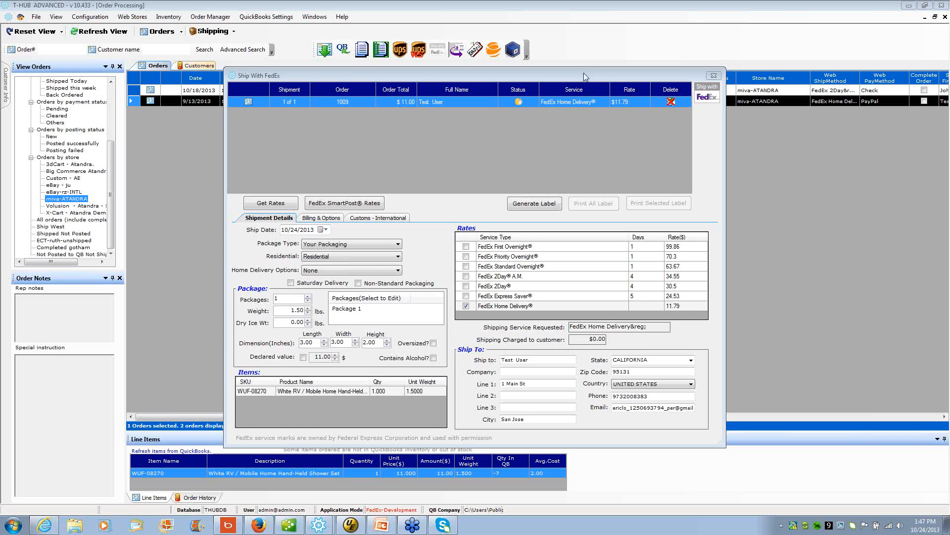
pyautogui.moveTo(584, 73); pyautogui.dragTo(534, 75)
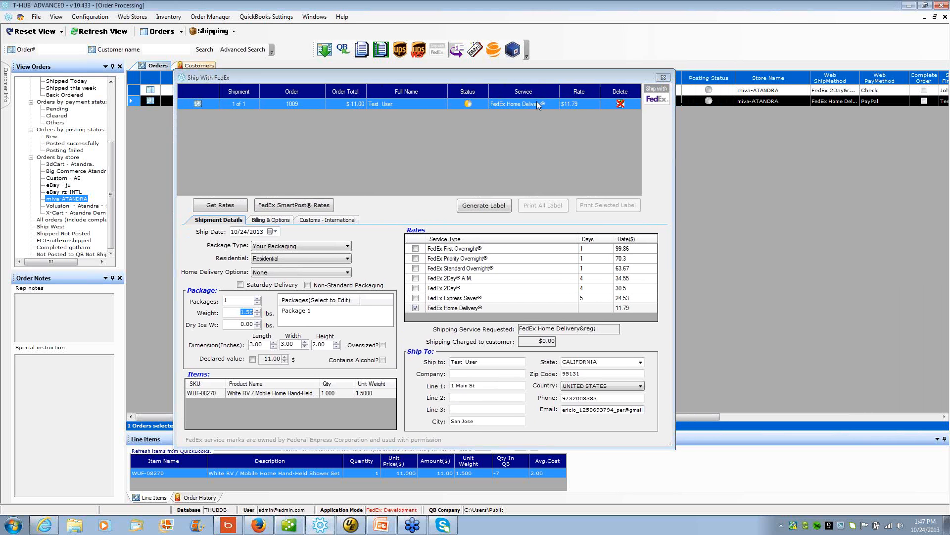
pyautogui.doubleClick(180, 79)
# Open the Big Commerce store's FedEx-Online preferences, switch the label template to None, and exit without saving
pyautogui.click(122, 17)
pyautogui.click(132, 39)
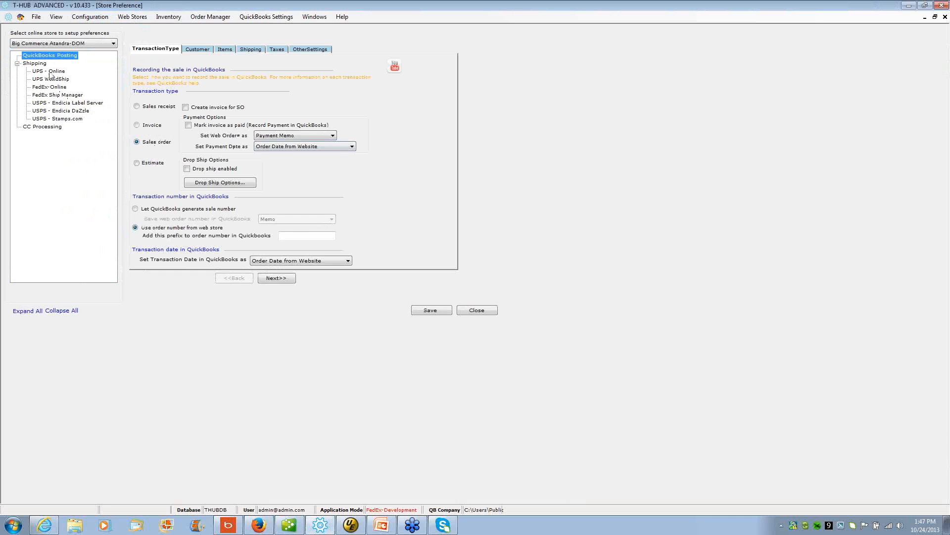
pyautogui.click(40, 64)
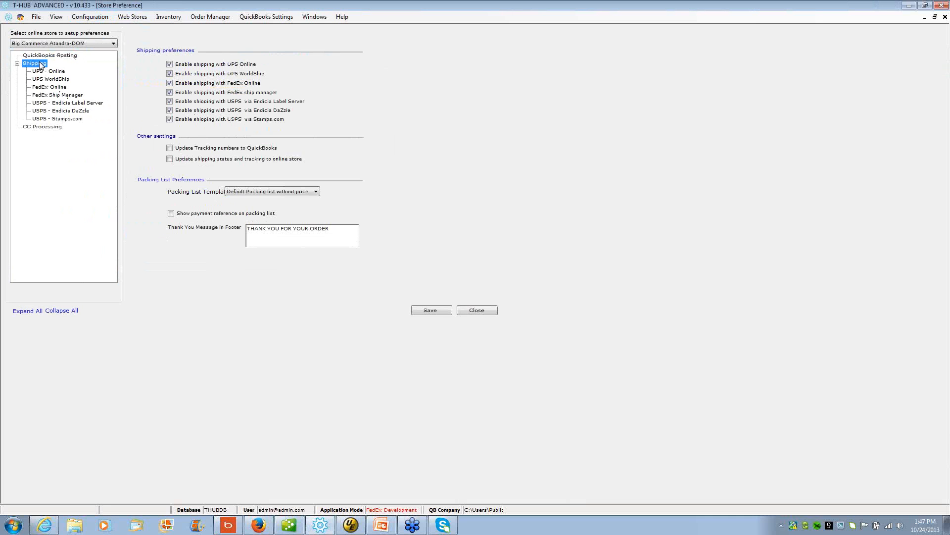
pyautogui.click(49, 87)
pyautogui.click(407, 282)
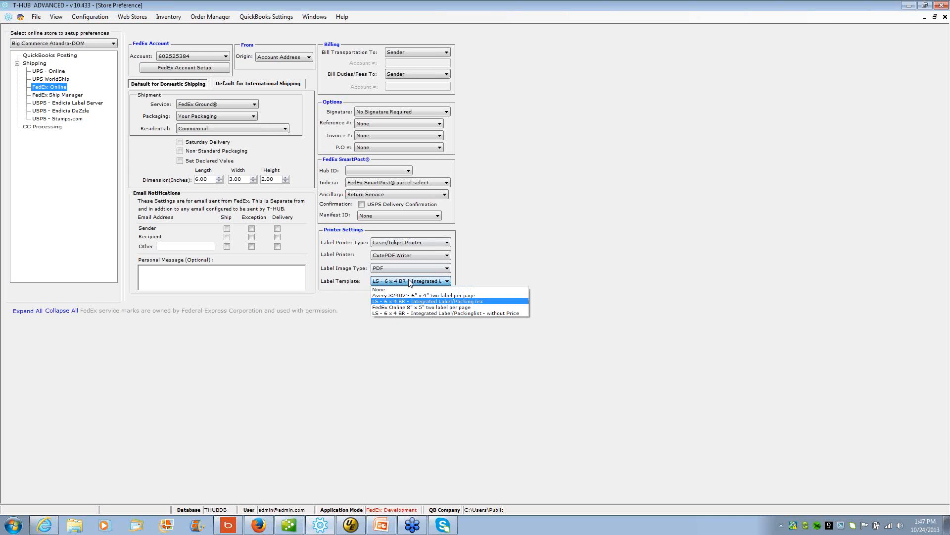
pyautogui.click(392, 289)
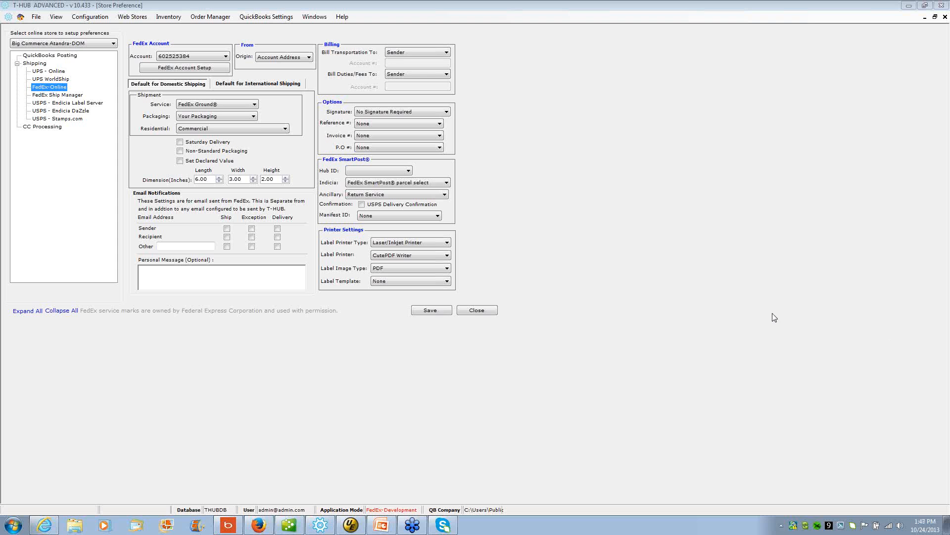
pyautogui.click(471, 310)
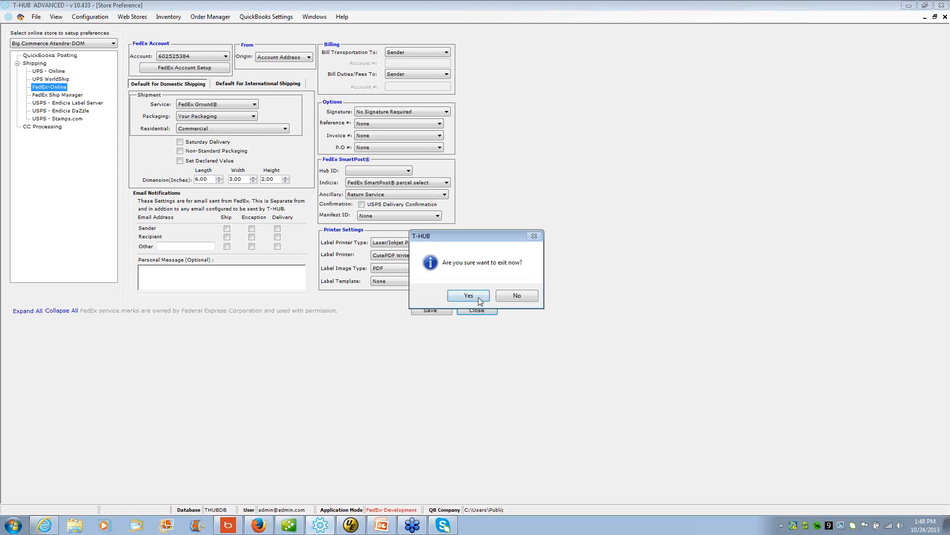
pyautogui.click(474, 298)
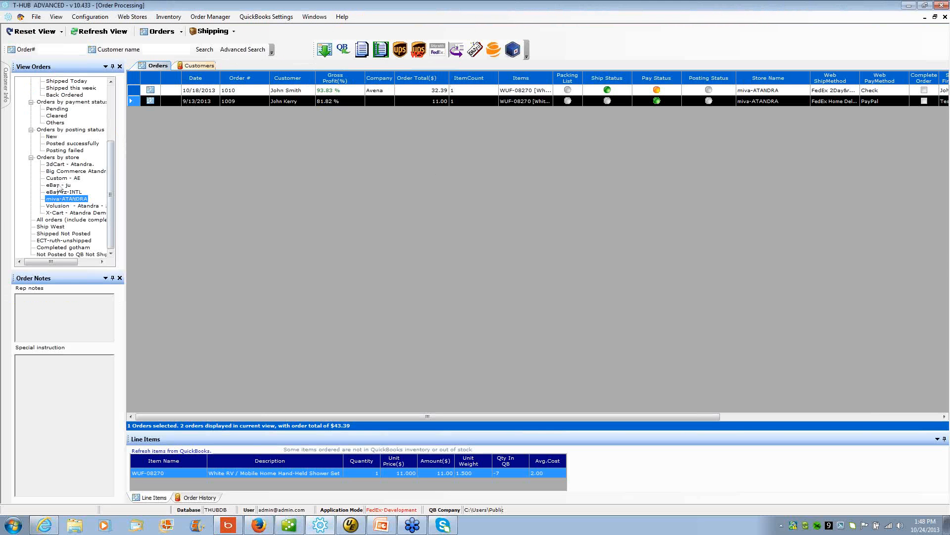
# Open a batch FedEx shipment for the six Big Commerce orders dated 5/23/2013 to 6/5/2013, ending above the second multiple-item order pair
pyautogui.click(59, 171)
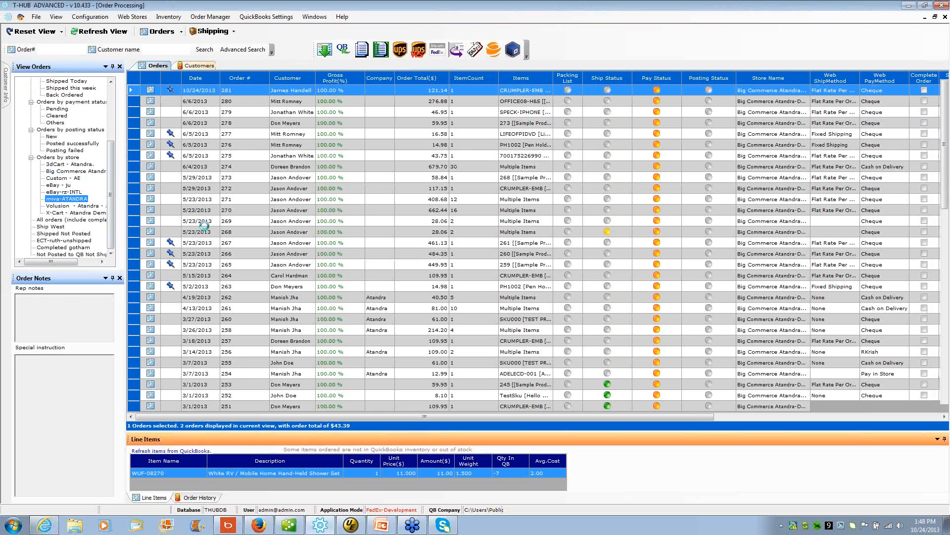
pyautogui.click(202, 157)
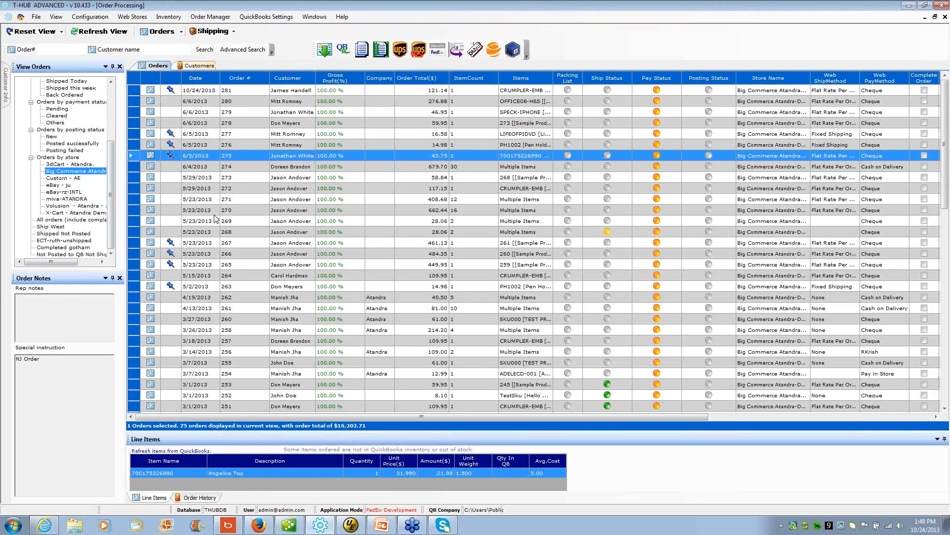
pyautogui.moveTo(202, 157); pyautogui.dragTo(215, 218)
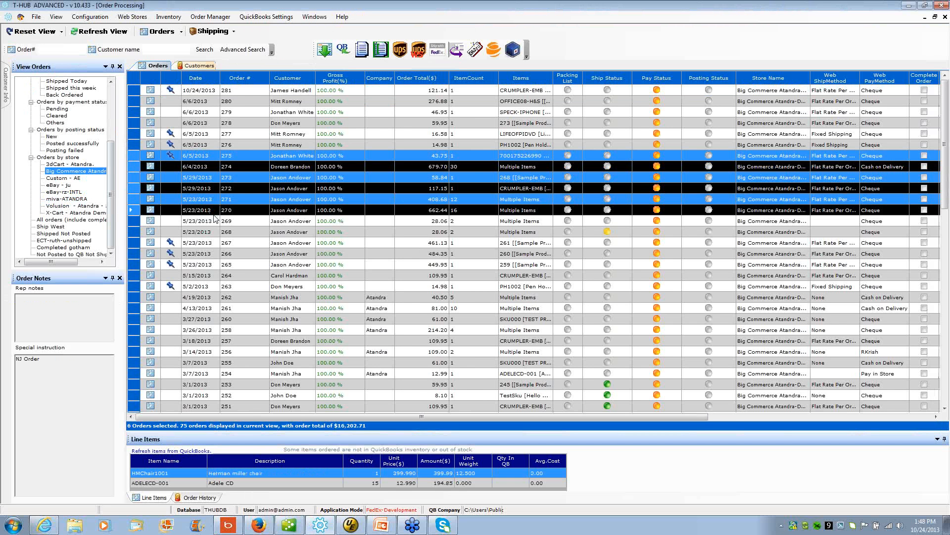
pyautogui.click(437, 50)
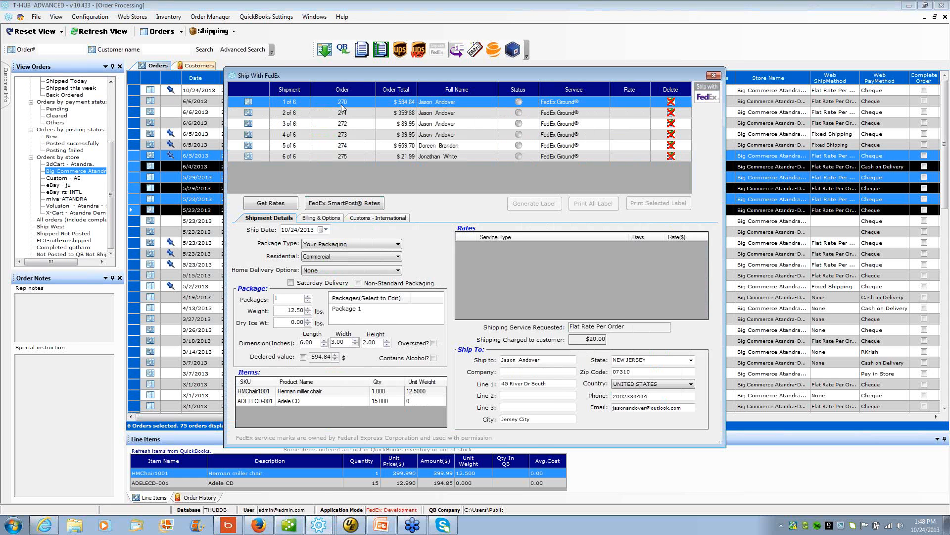
# Try raising the package count on the first and third shipments of the batch, then close the shipment window
pyautogui.click(307, 296)
pyautogui.click(346, 115)
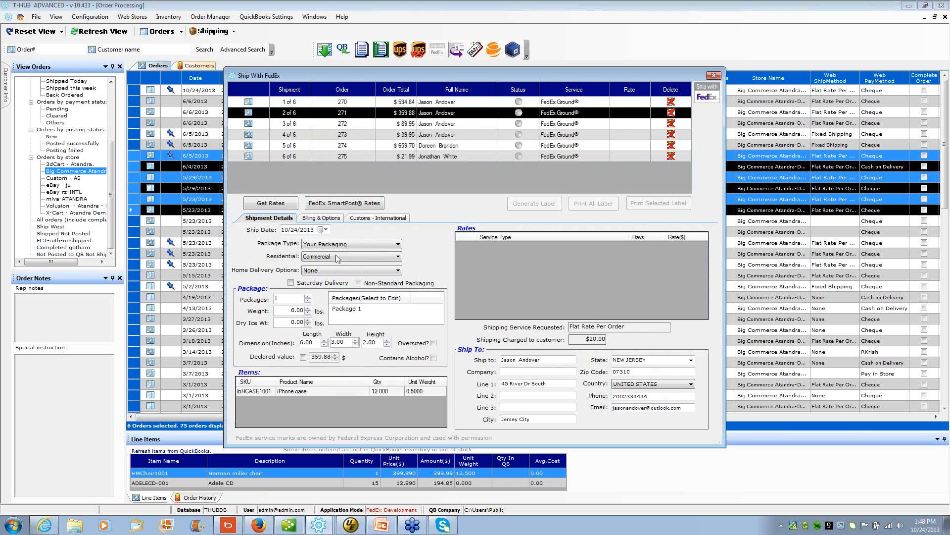
pyautogui.click(332, 125)
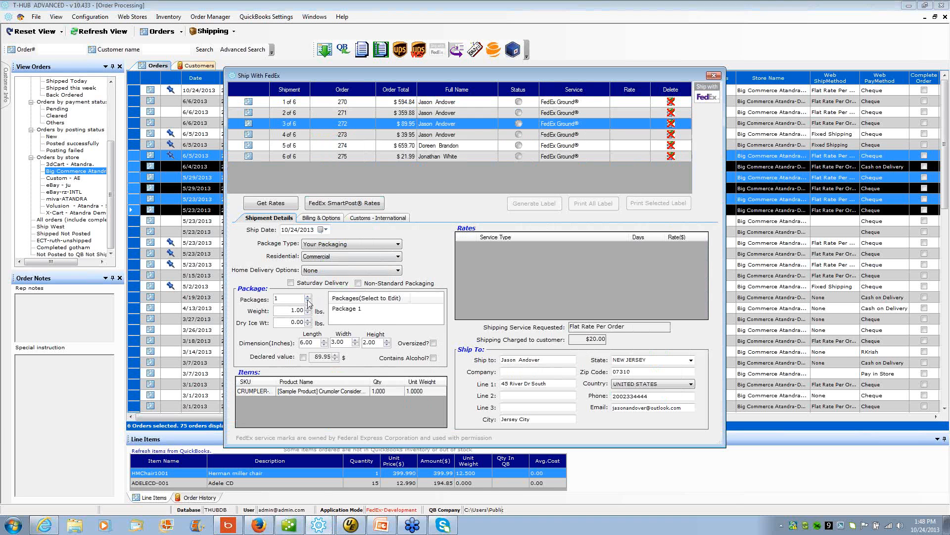
pyautogui.click(307, 297)
pyautogui.click(307, 296)
pyautogui.click(307, 296)
pyautogui.moveTo(605, 78); pyautogui.dragTo(508, 76)
pyautogui.click(220, 111)
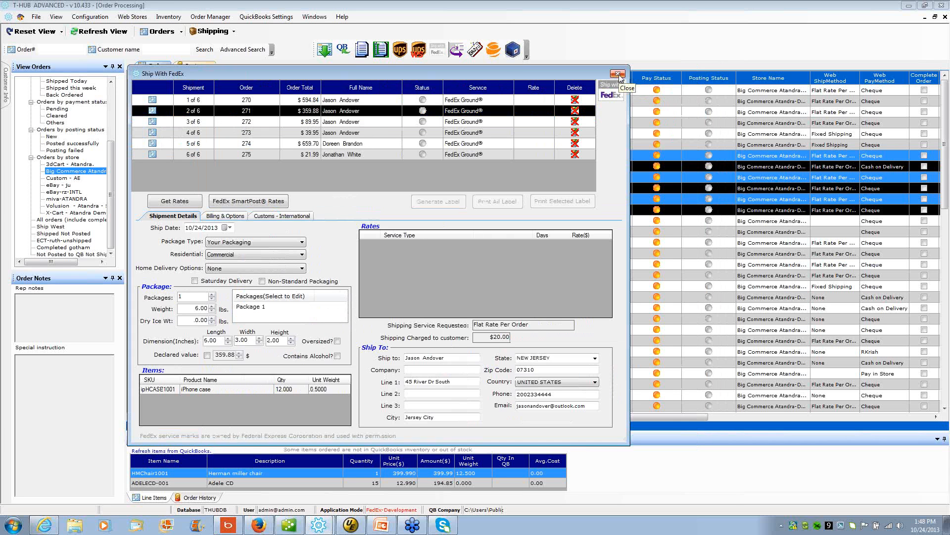
pyautogui.click(792, 335)
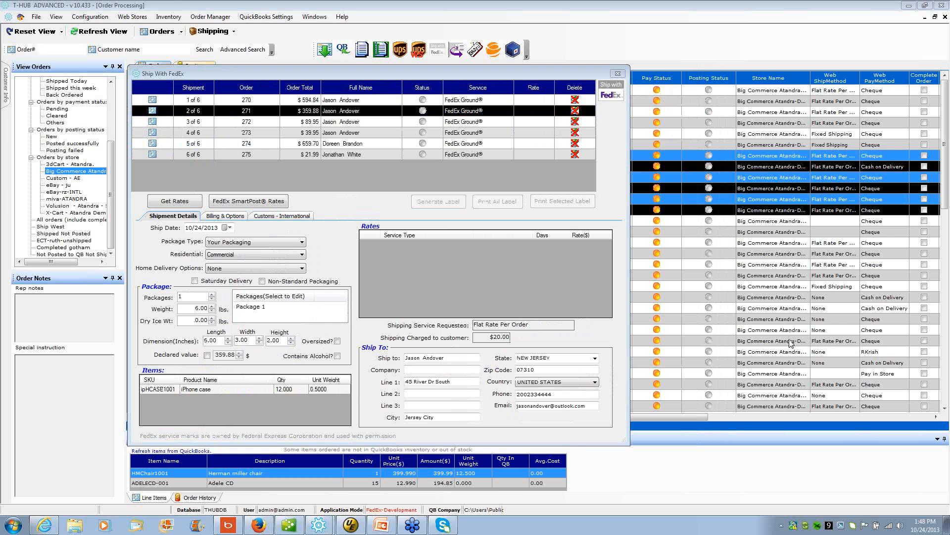
pyautogui.click(618, 76)
pyautogui.click(617, 75)
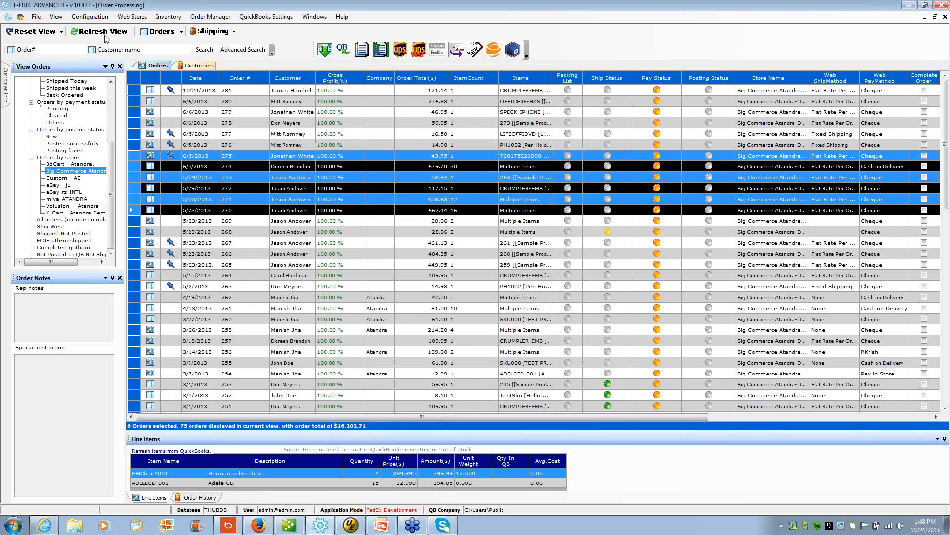
# Open the Big Commerce store's FedEx-Online preferences and examine the available label printers
pyautogui.click(132, 16)
pyautogui.click(151, 39)
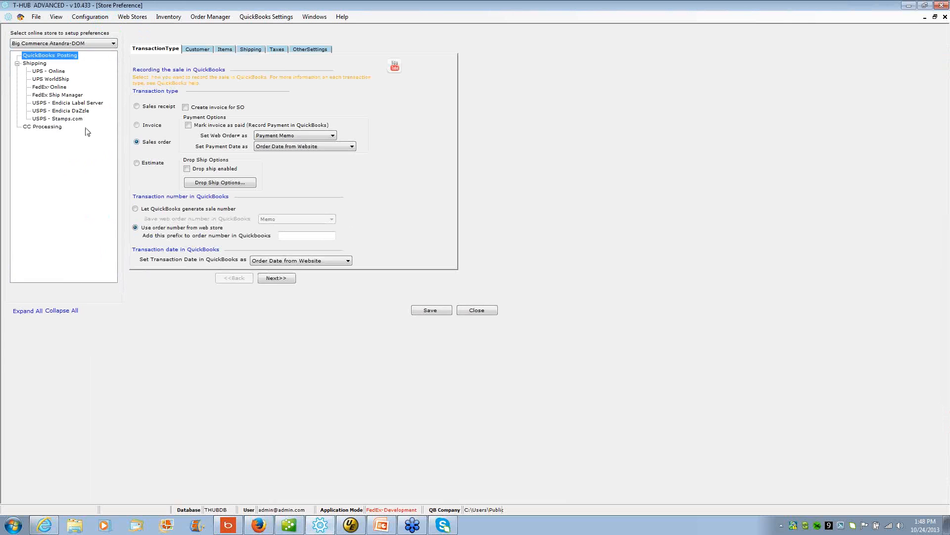
pyautogui.click(39, 64)
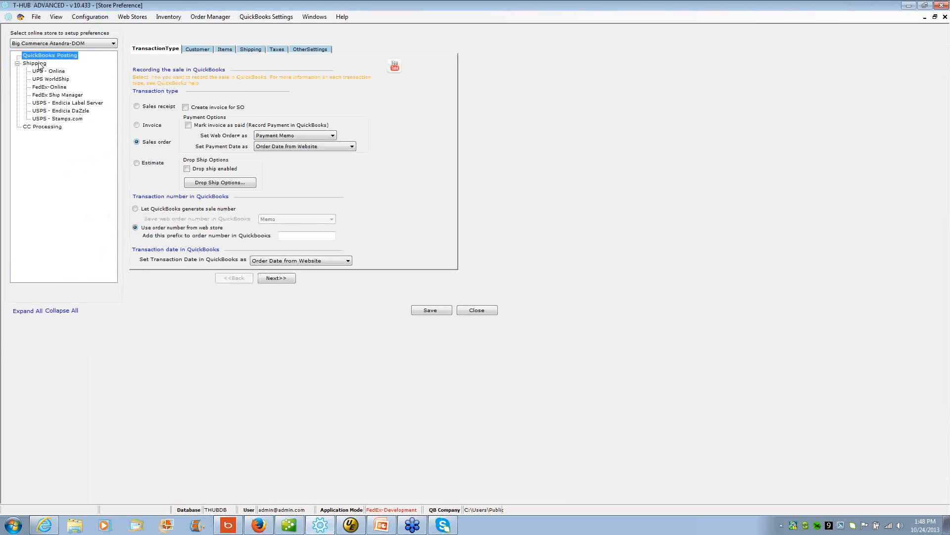
pyautogui.click(49, 87)
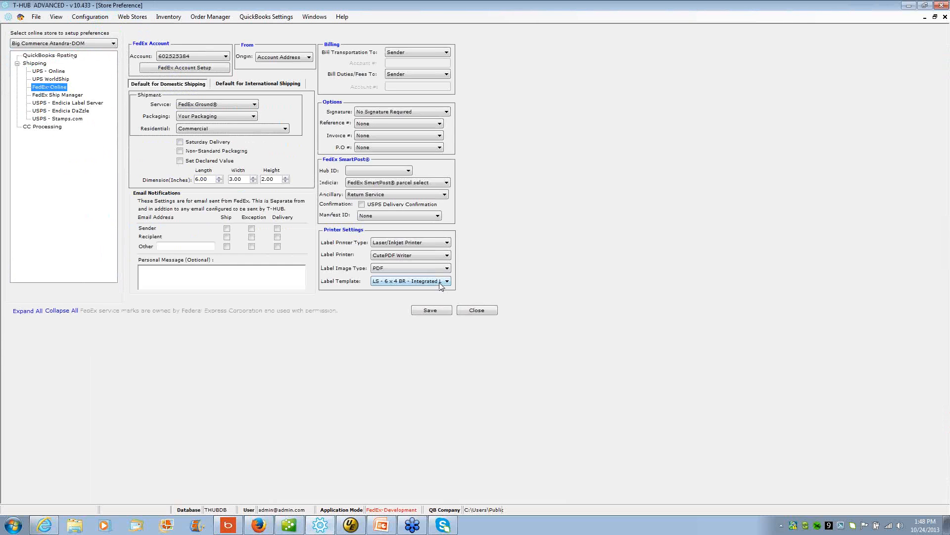
pyautogui.click(425, 256)
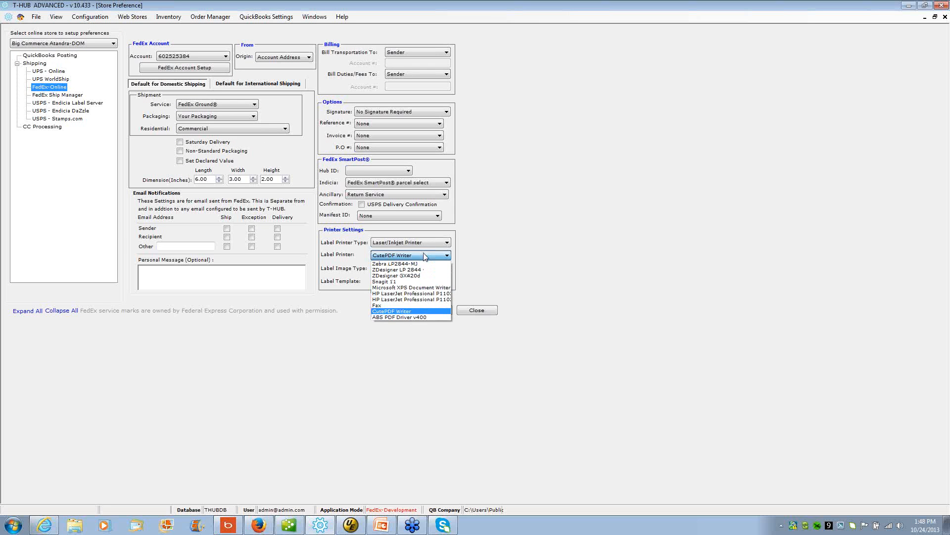
pyautogui.click(424, 255)
pyautogui.click(425, 255)
pyautogui.click(425, 255)
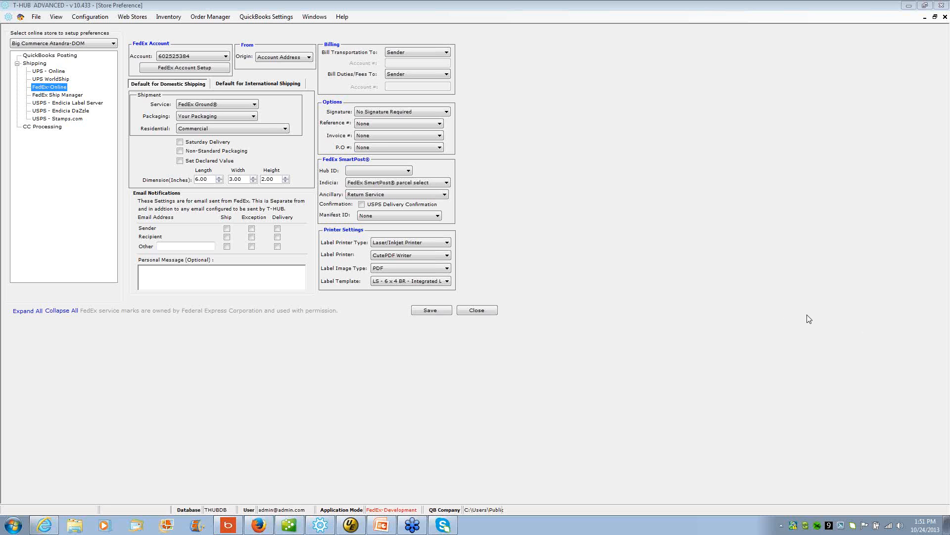
# Open the list of configured online stores
pyautogui.click(132, 17)
pyautogui.click(137, 31)
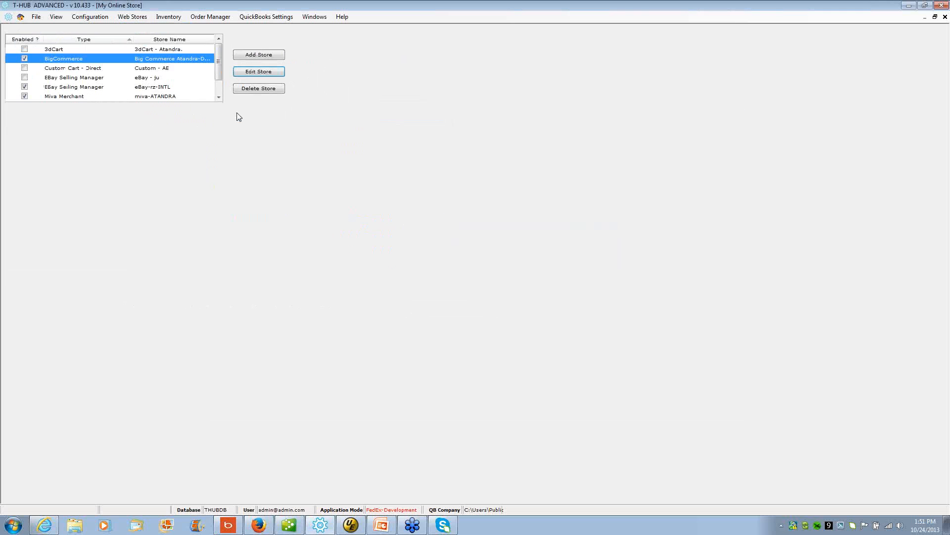
# Open the Big Commerce store's settings, examine its company address and country, and close them, saving changes
pyautogui.click(259, 73)
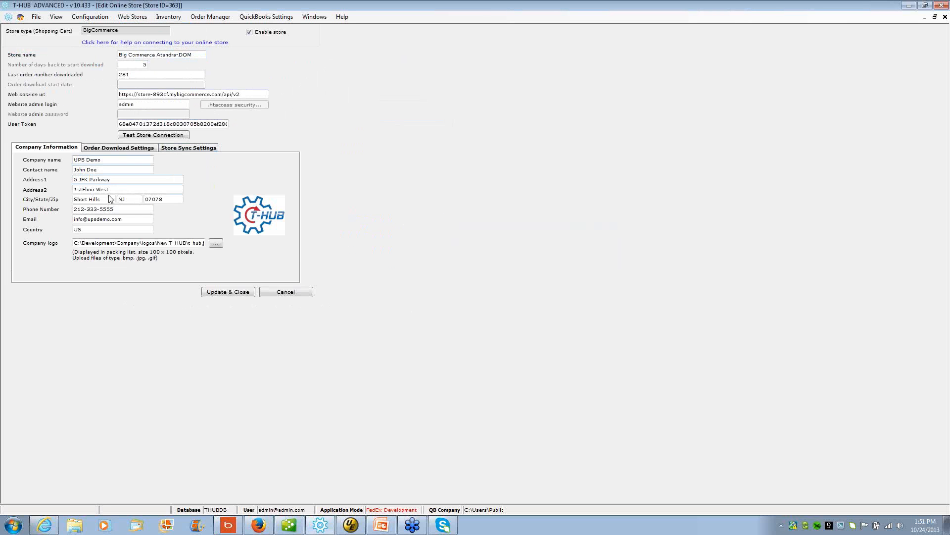
pyautogui.click(93, 229)
pyautogui.moveTo(93, 229); pyautogui.dragTo(42, 227)
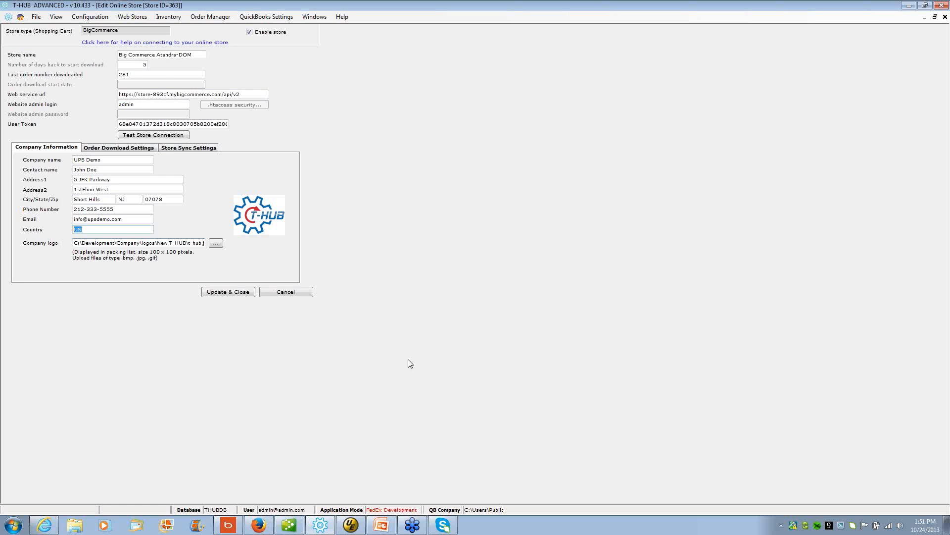
pyautogui.click(294, 293)
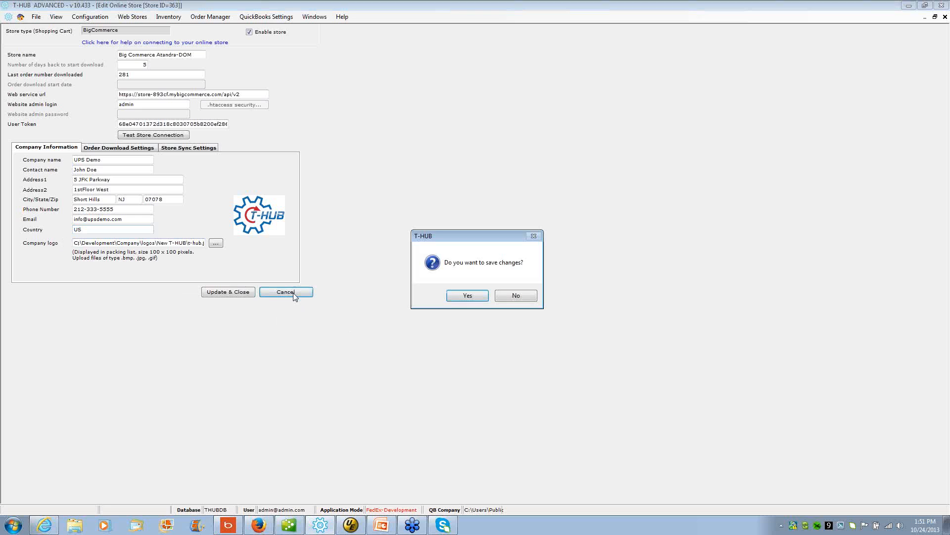
pyautogui.click(451, 297)
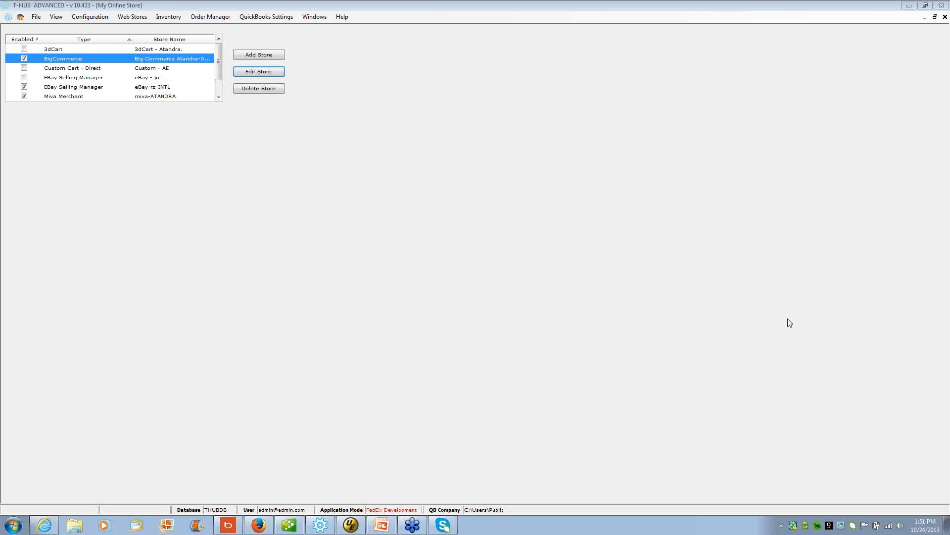
# Return to the order list, generate packing lists for the six selected Big Commerce orders, and close the report
pyautogui.click(945, 16)
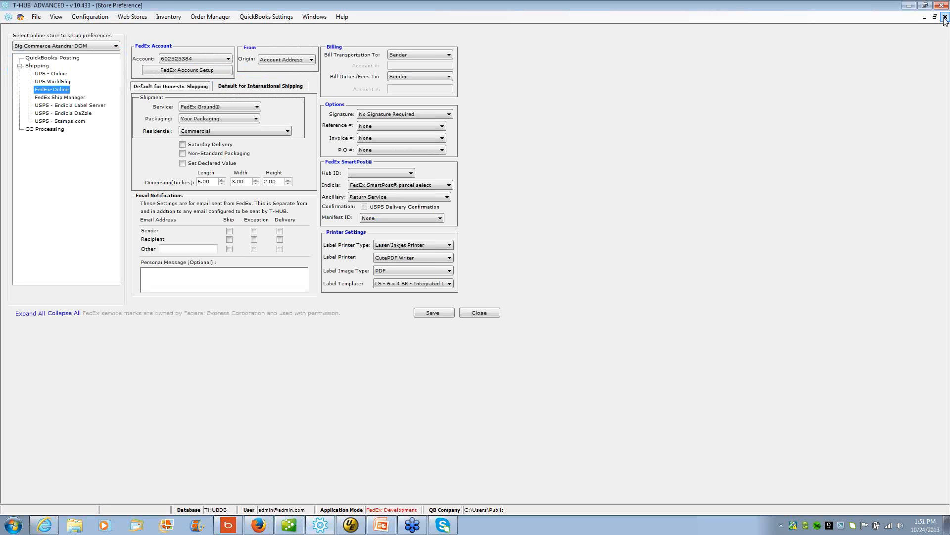
pyautogui.click(945, 17)
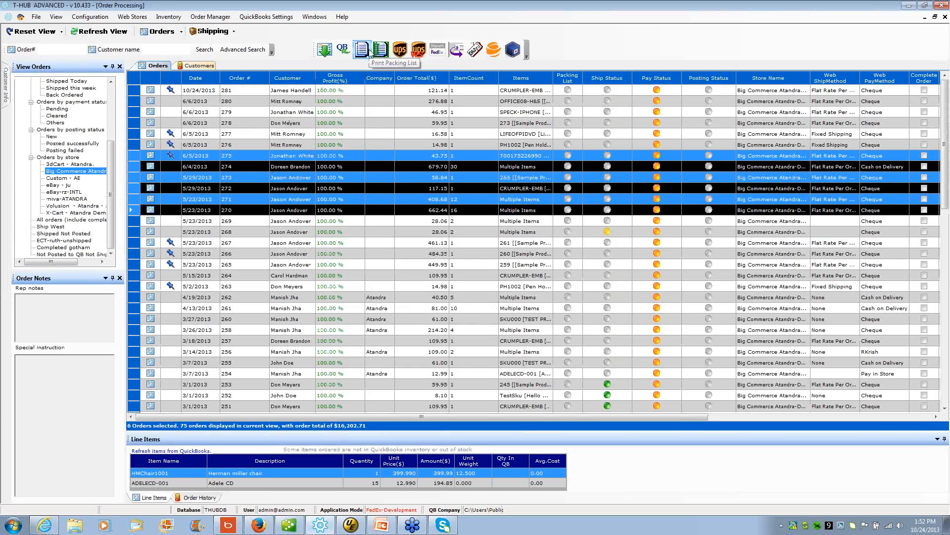
pyautogui.click(361, 54)
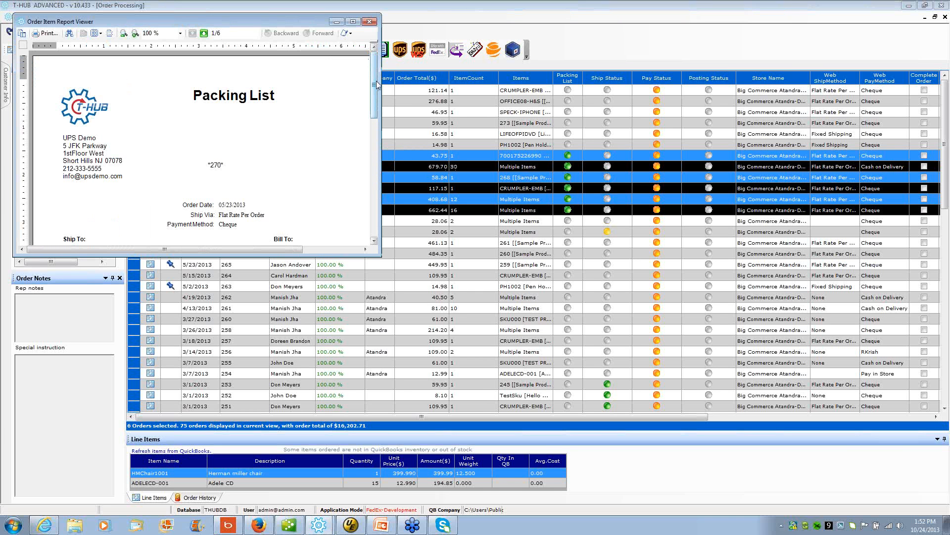
pyautogui.click(369, 22)
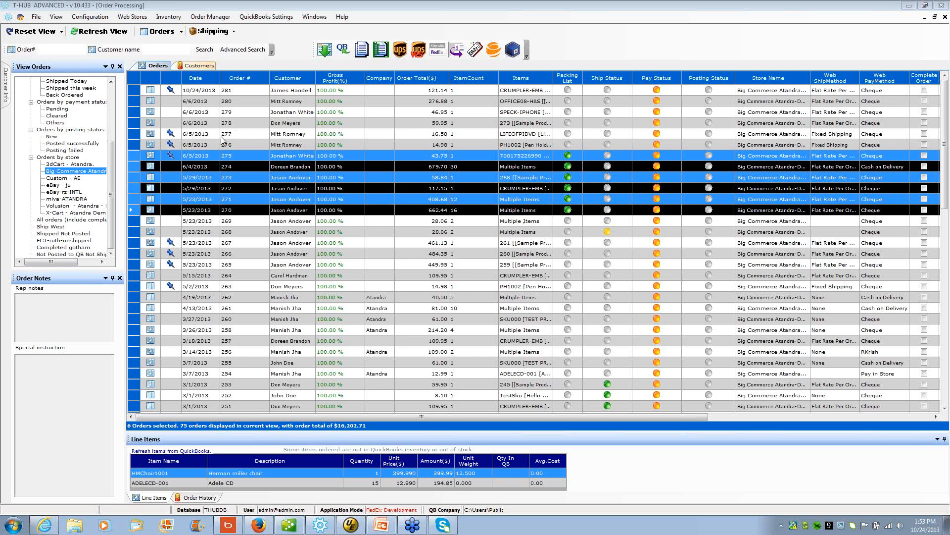
# View the details of the Big Commerce order dated 6/4/2013 and close it without saving
pyautogui.click(313, 134)
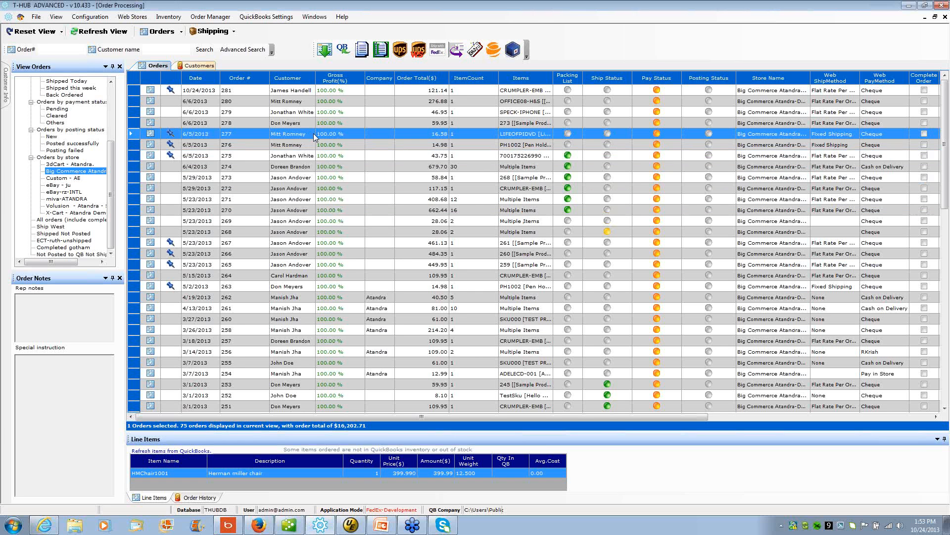
pyautogui.click(309, 166)
pyautogui.doubleClick(310, 166)
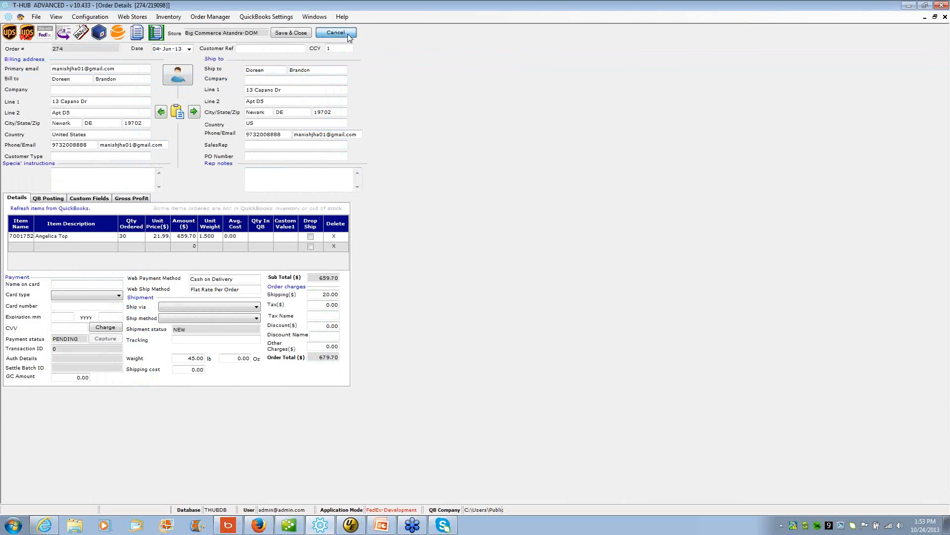
pyautogui.click(336, 33)
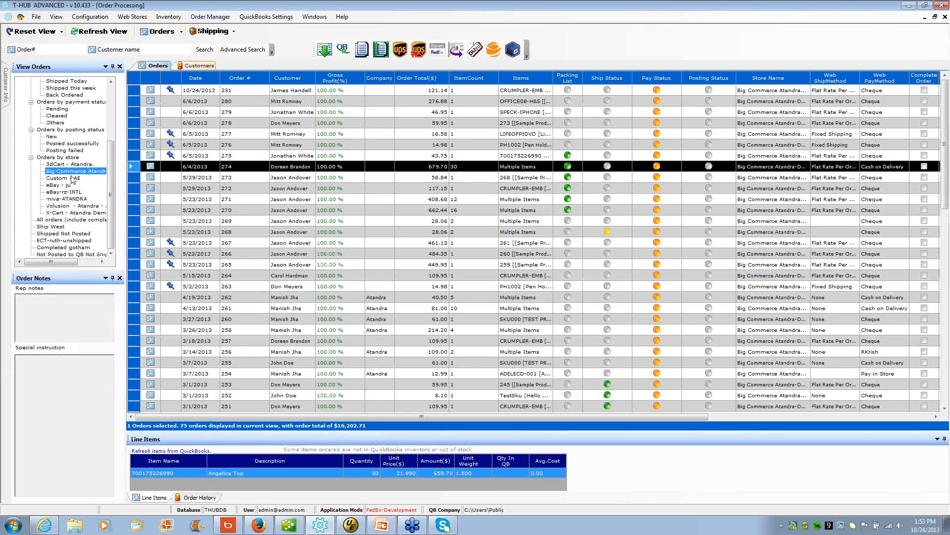
# Void the FedEx shipment of the miva-ATANDRA order dated 10/18/2013, review its rep notes, and save the order
pyautogui.click(66, 200)
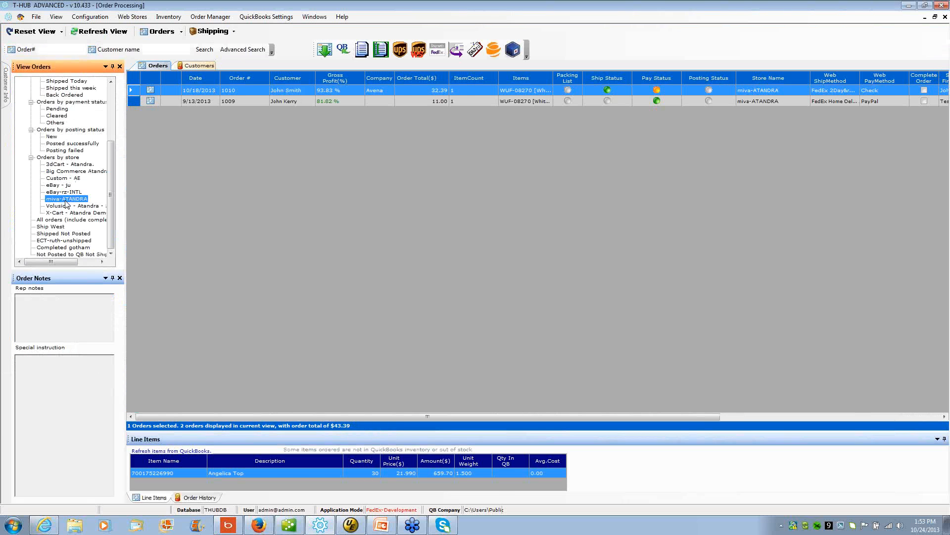
pyautogui.doubleClick(295, 91)
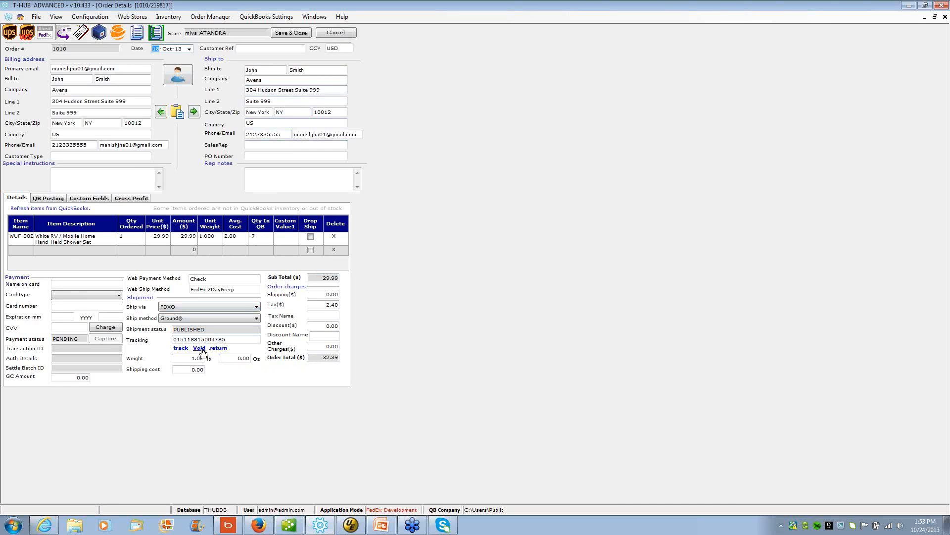
pyautogui.click(200, 348)
pyautogui.click(516, 301)
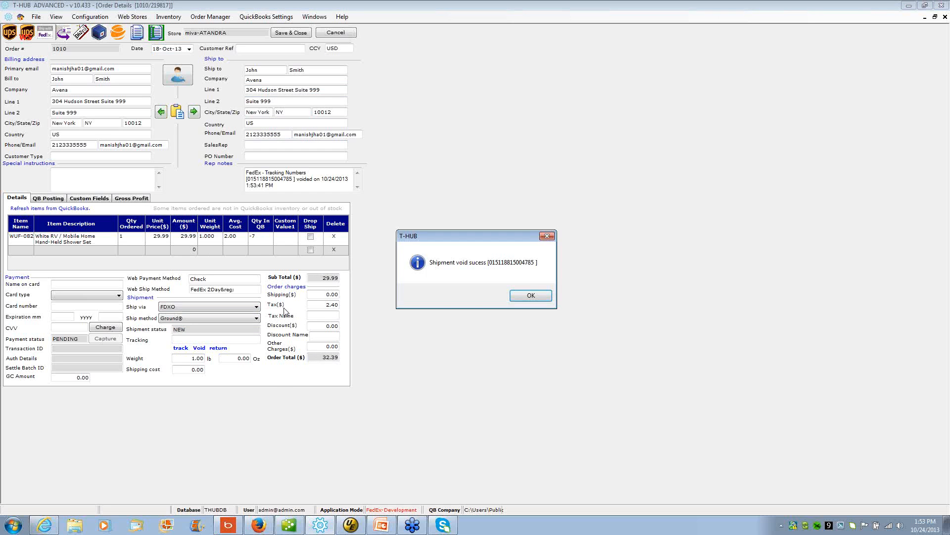
pyautogui.click(526, 297)
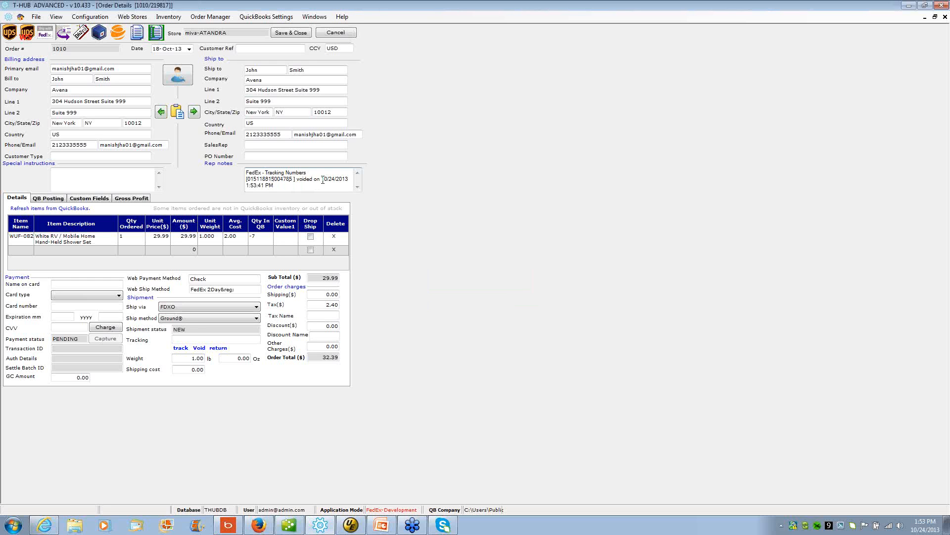
pyautogui.moveTo(323, 179); pyautogui.dragTo(326, 189)
pyautogui.click(293, 34)
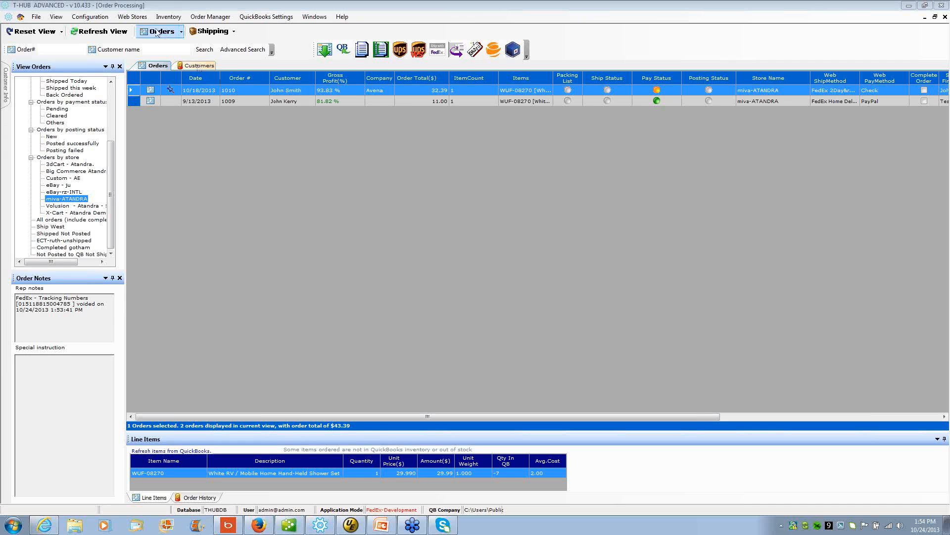
# Open the Big Commerce store's shipping preferences and examine the residential address options for FedEx-Online domestic shipments
pyautogui.click(133, 16)
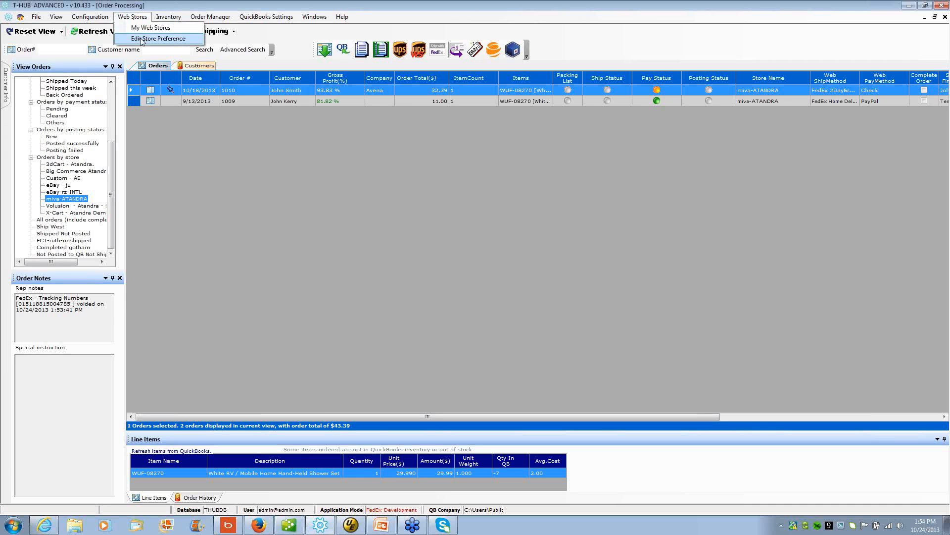
pyautogui.click(142, 38)
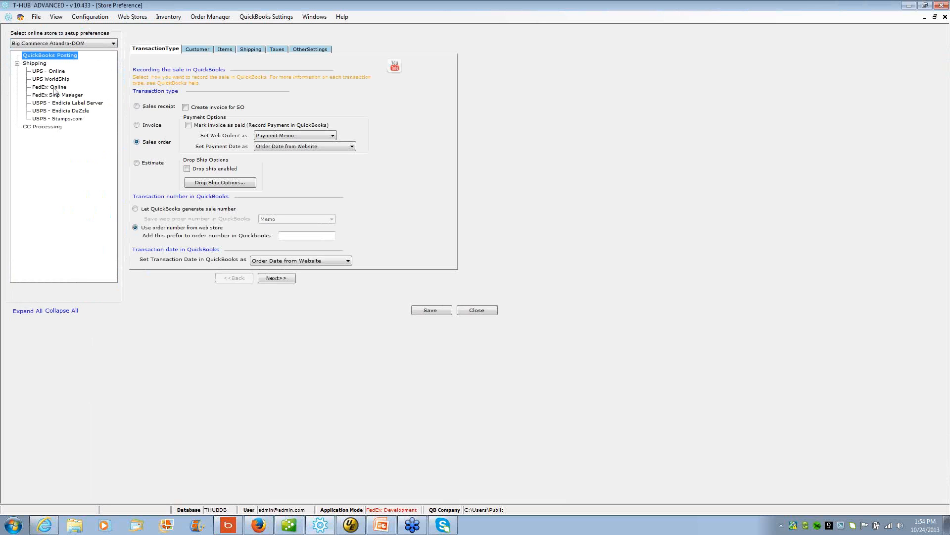
pyautogui.click(34, 63)
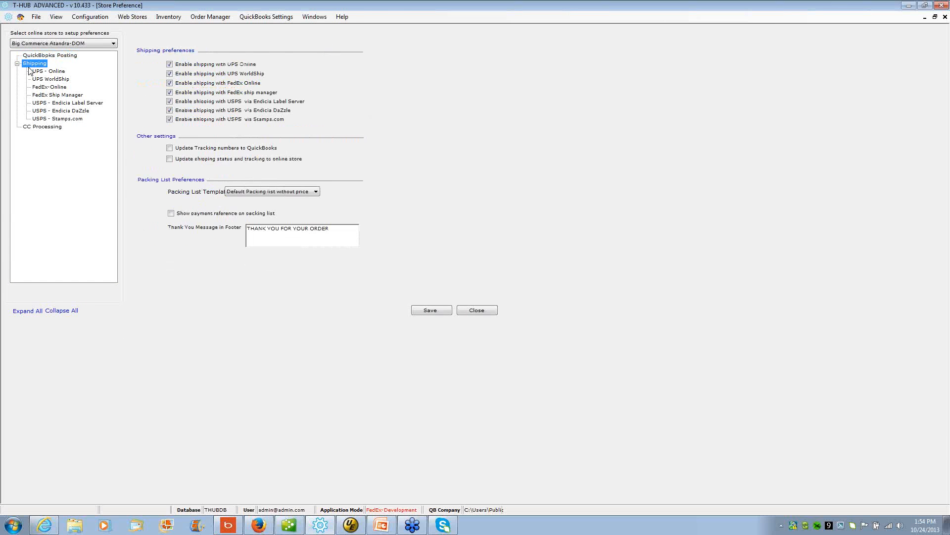
pyautogui.click(48, 87)
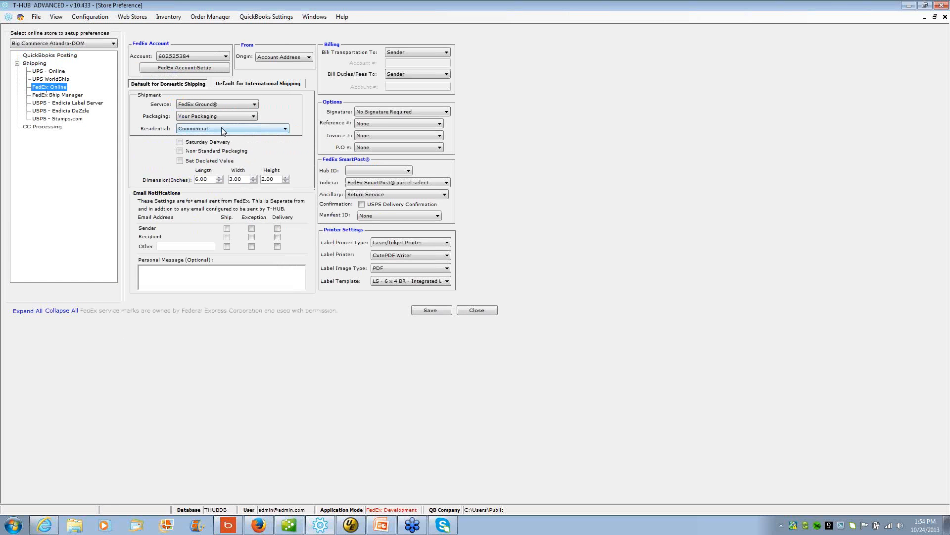
pyautogui.click(222, 129)
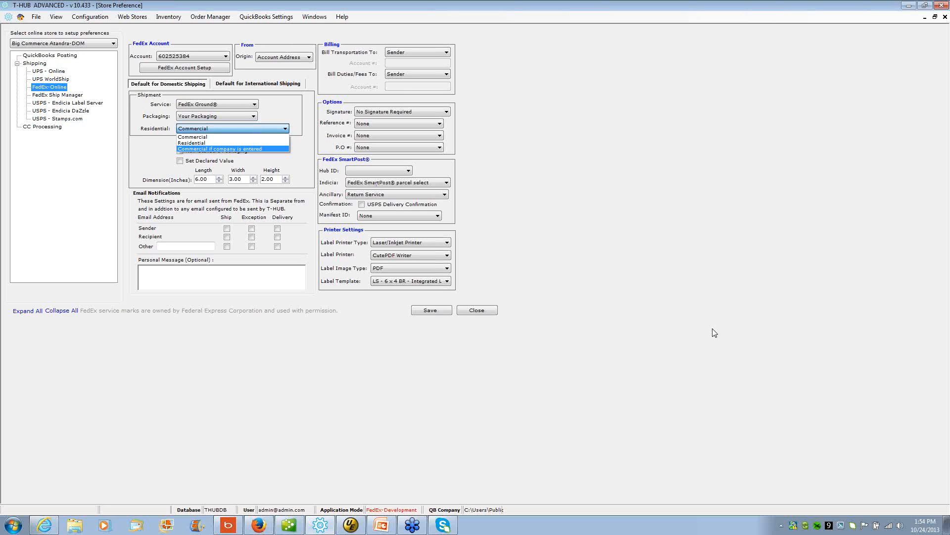
pyautogui.click(911, 354)
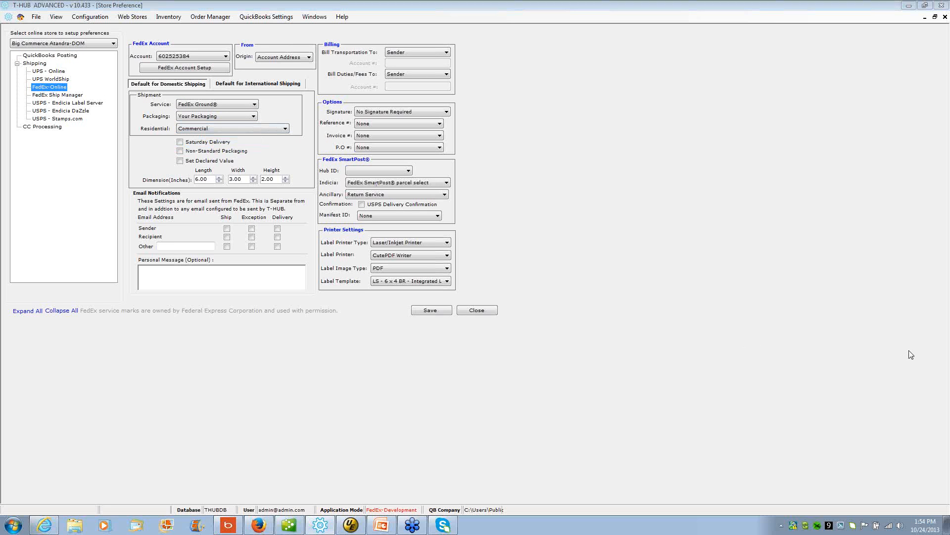